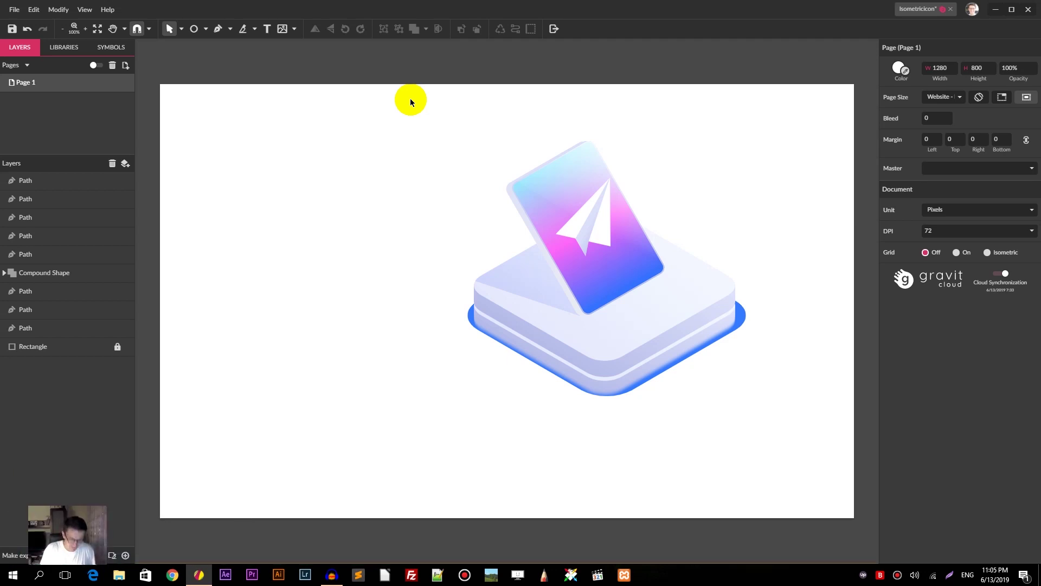
Create a new blank 1366 × 768 px Website - Medium design with Alt+N
key("alt+n")
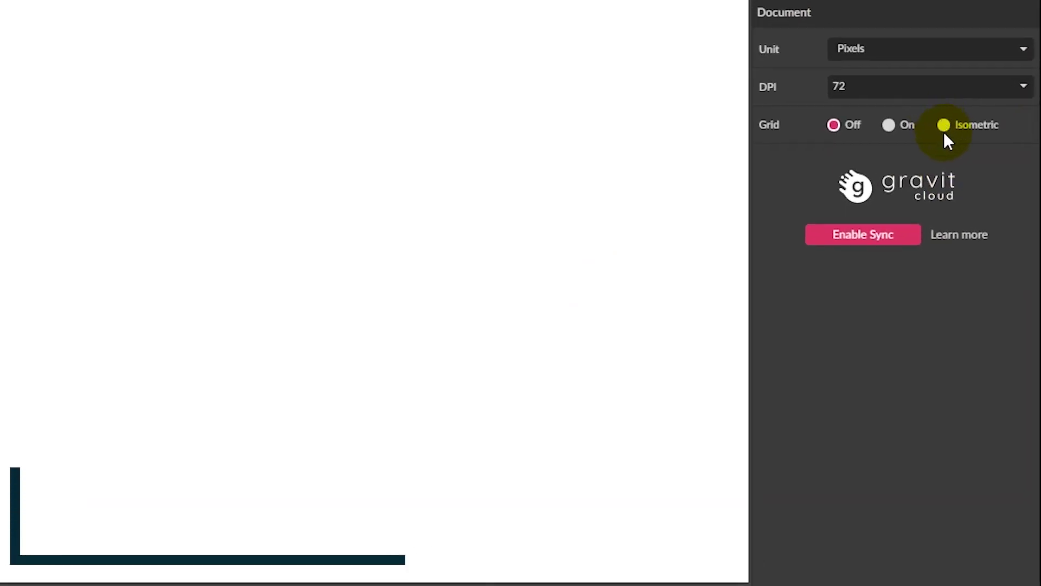
Switch the page grid to Isometric and turn on Snap to Grid
left_click(944, 126)
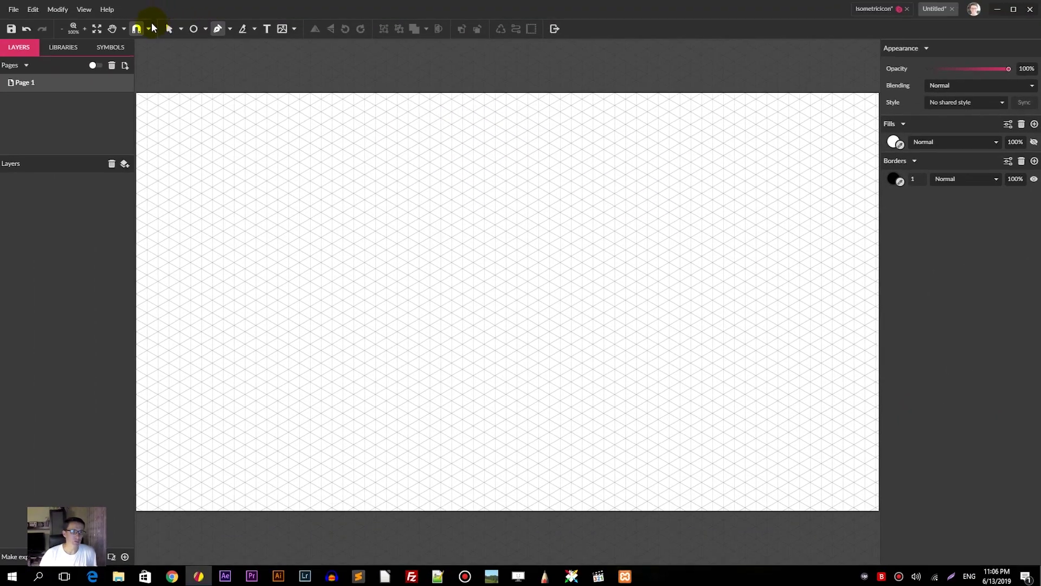
left_click(149, 27)
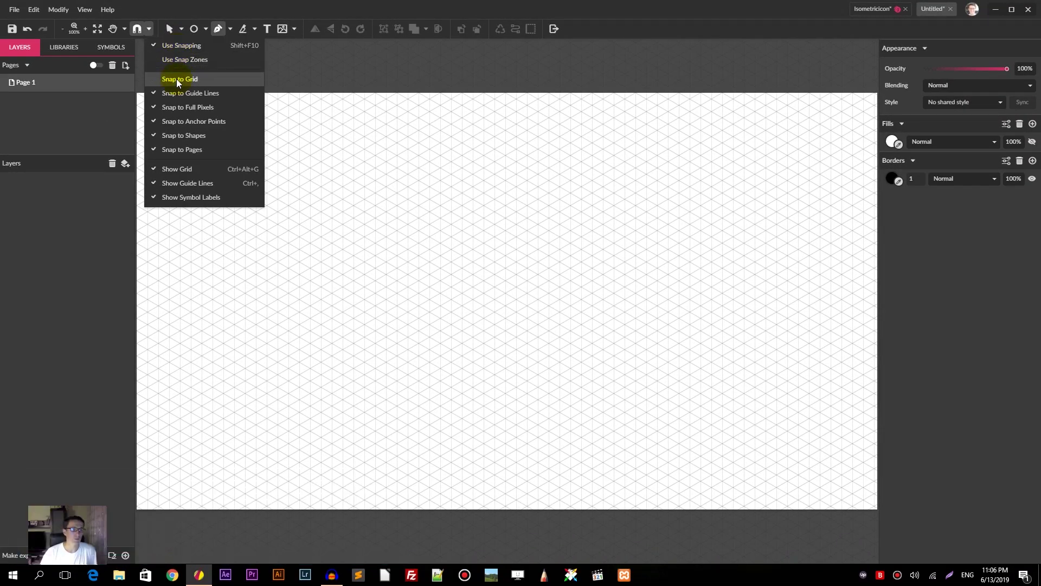
left_click(177, 79)
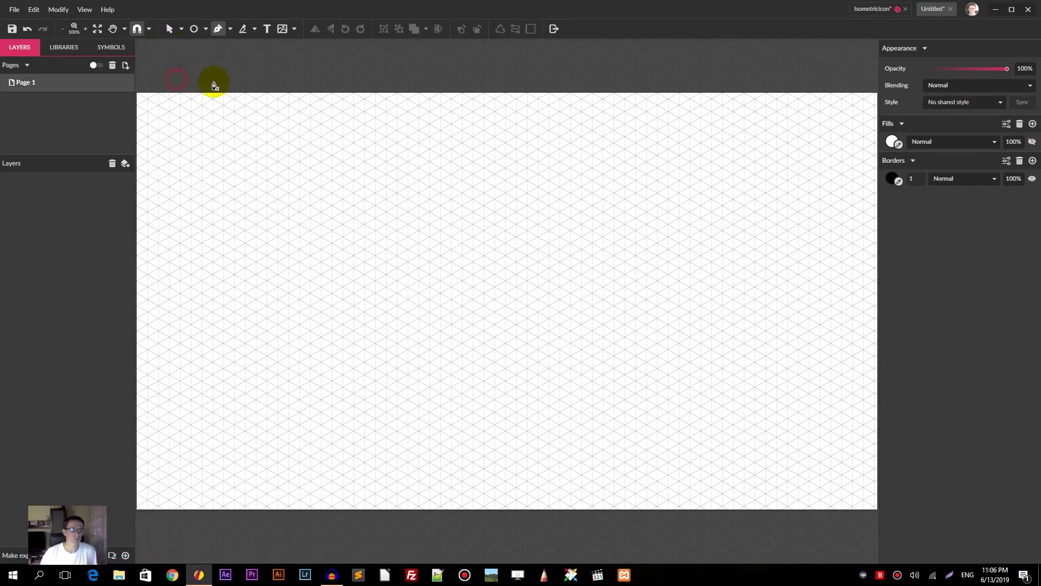
Draw a closed diamond path on four isometric grid corners with the Pen tool
left_click(450, 274)
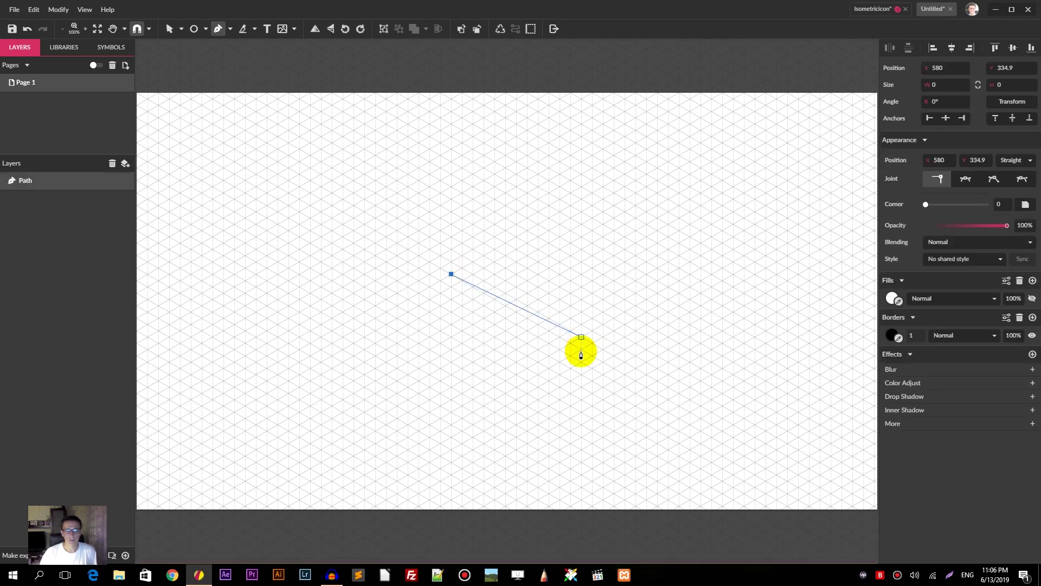
left_click(582, 350)
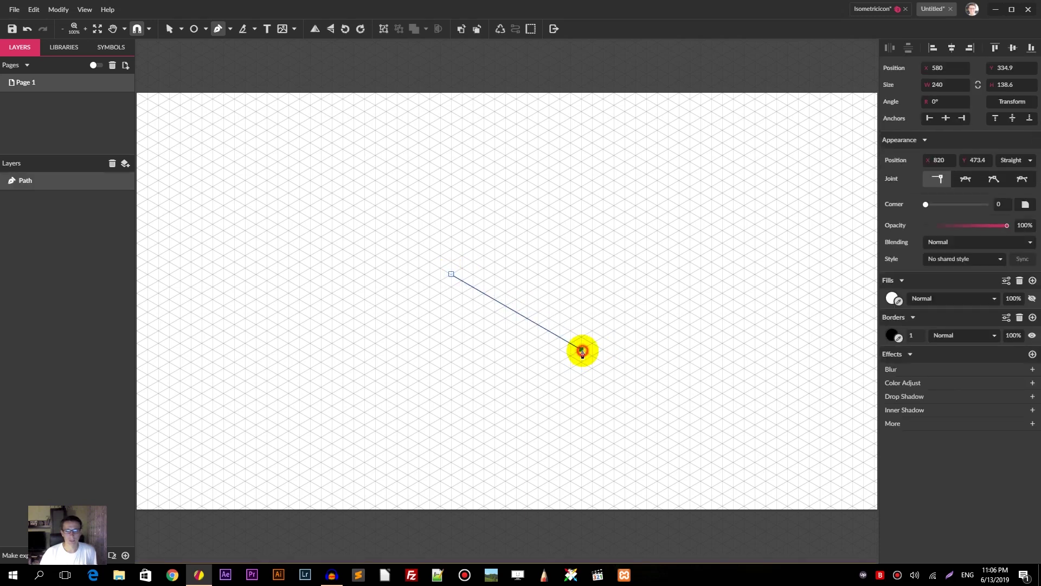
left_click(712, 275)
key("ctrl+z")
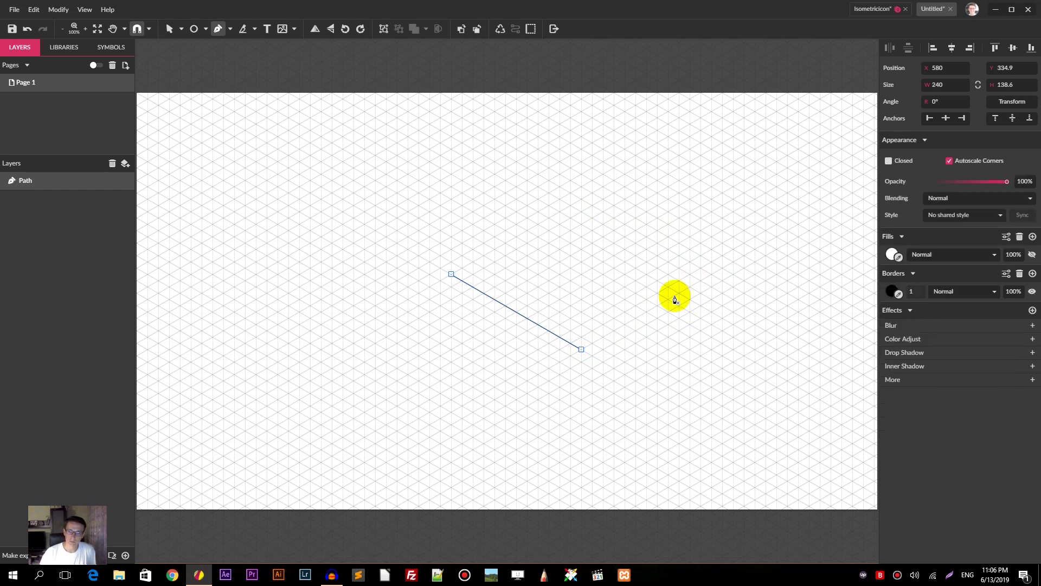
left_click(580, 349)
left_click(700, 280)
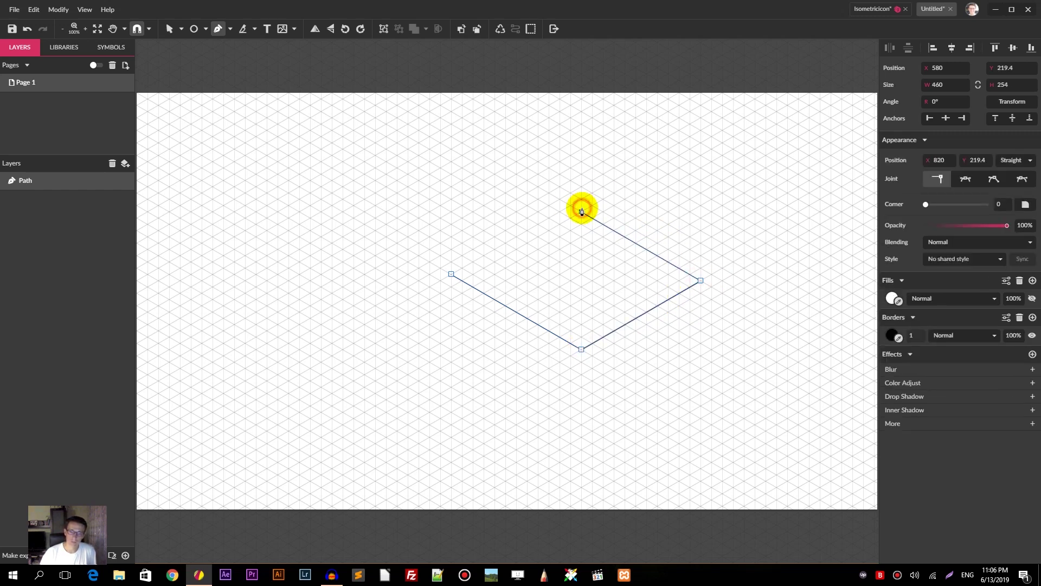
left_click(571, 205)
left_click(450, 275)
Enlarge the diamond from its corner handle to 620 × 358
left_click(169, 29)
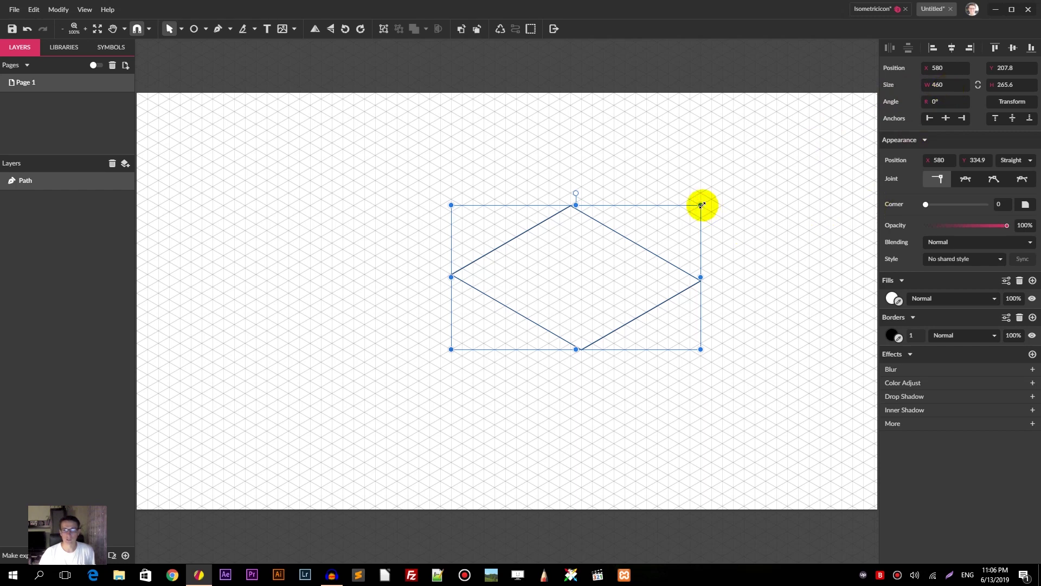
left_click_drag(701, 206, 742, 180)
key("alt")
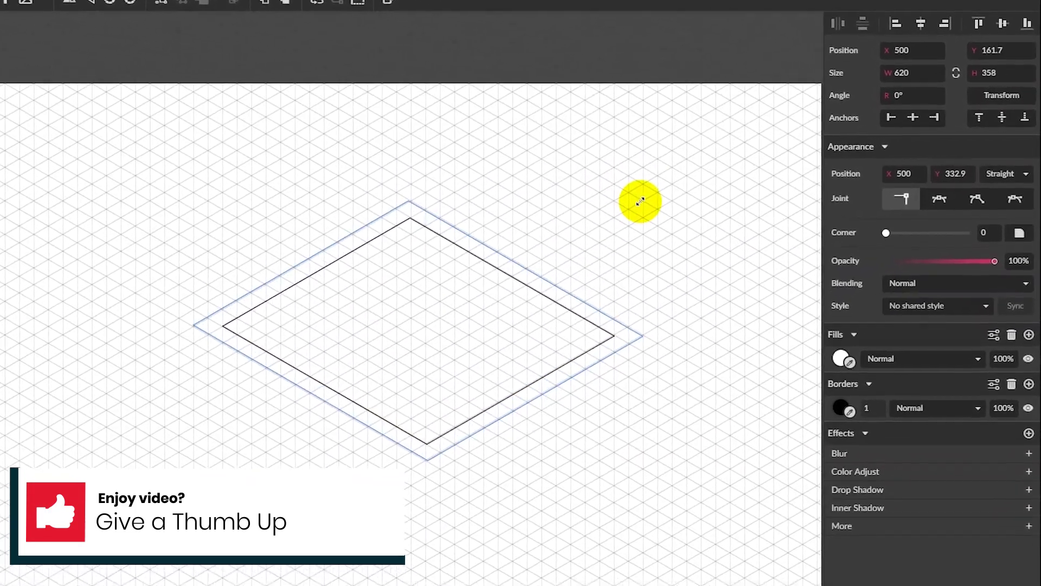
left_click_drag(641, 201, 642, 201)
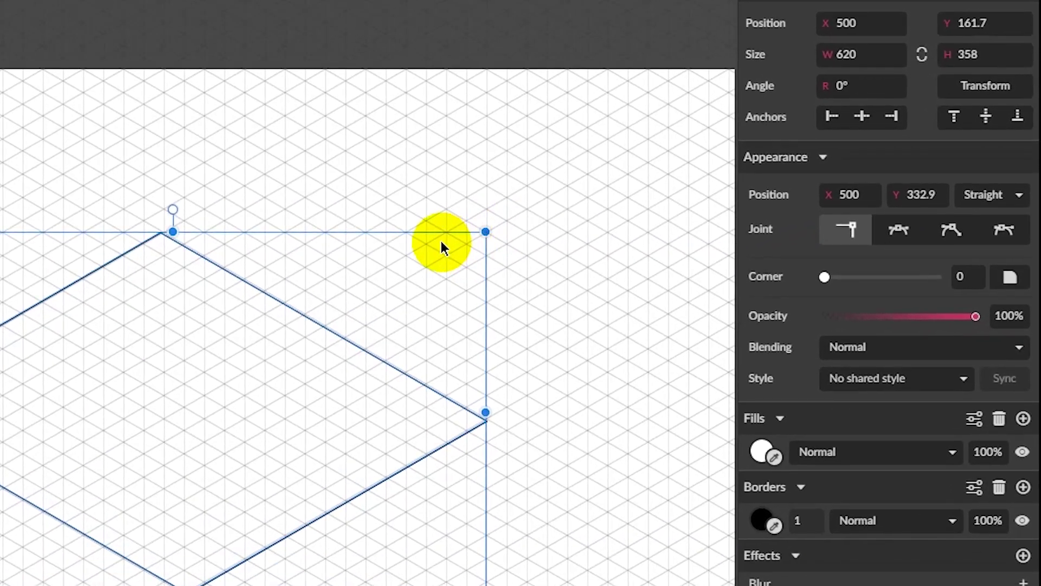
Enter point editing on the diamond and select all its corner points
left_click(610, 239)
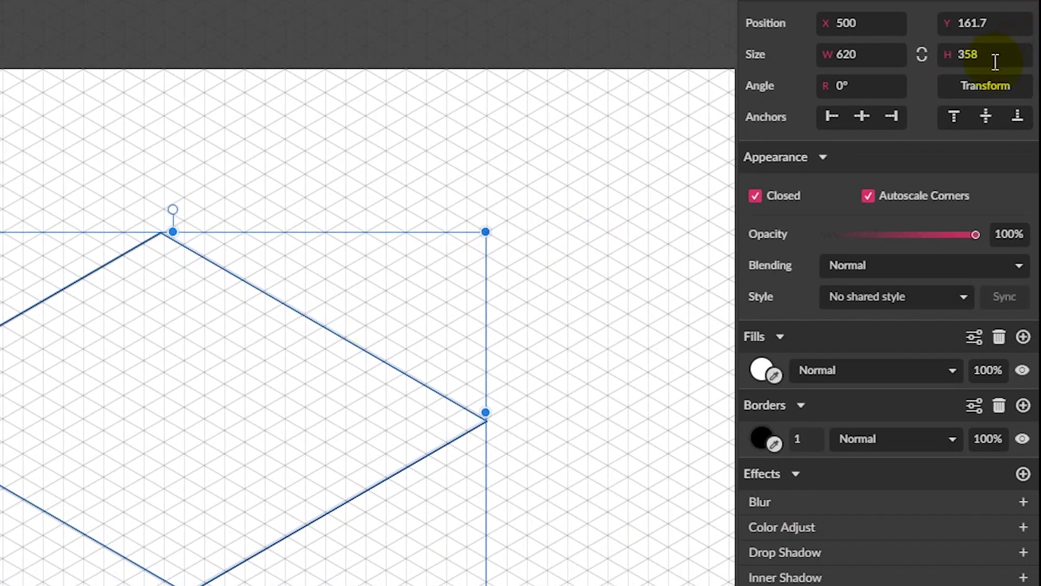
key("Return")
left_click_drag(230, 165, 125, 250)
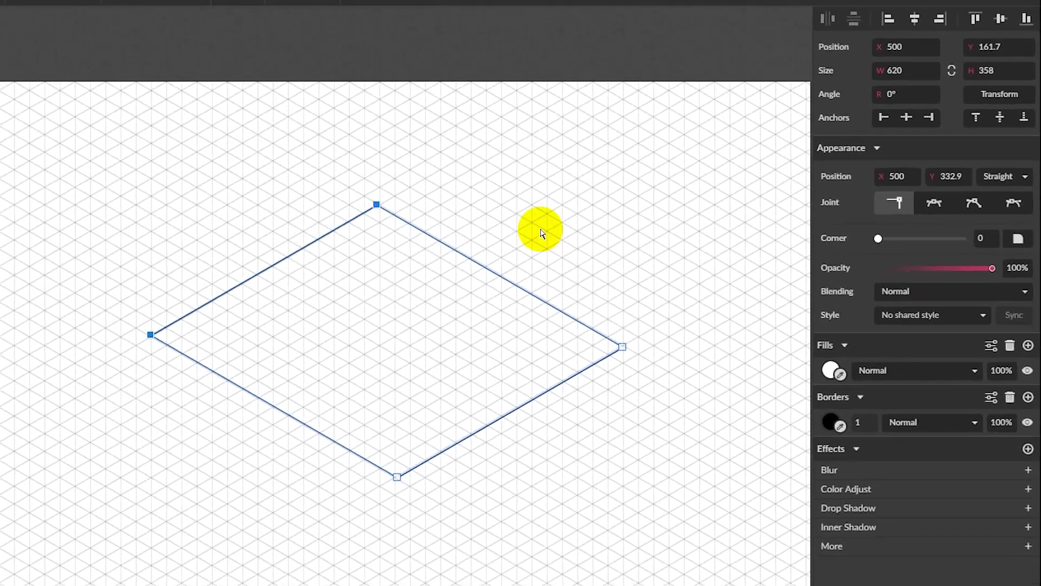
left_click_drag(683, 322, 607, 359)
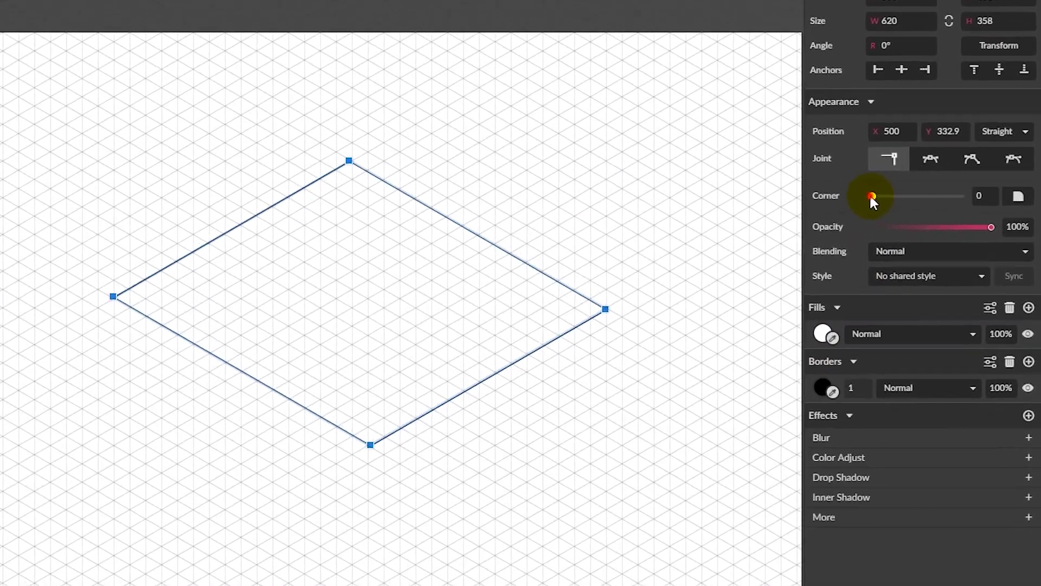
Round the diamond's corners to 70 and delete its border
left_click_drag(870, 196, 914, 192)
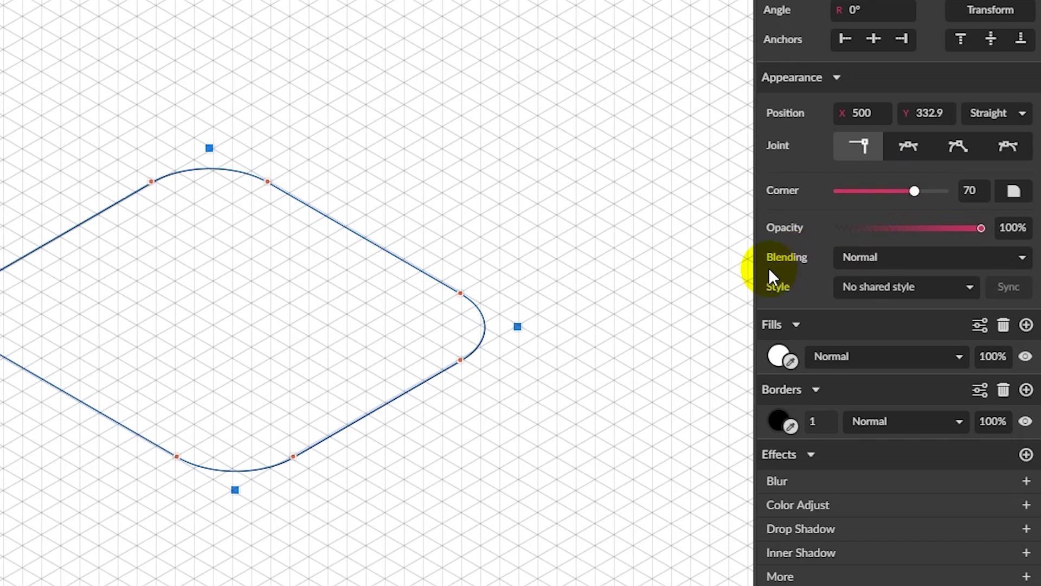
left_click(759, 417)
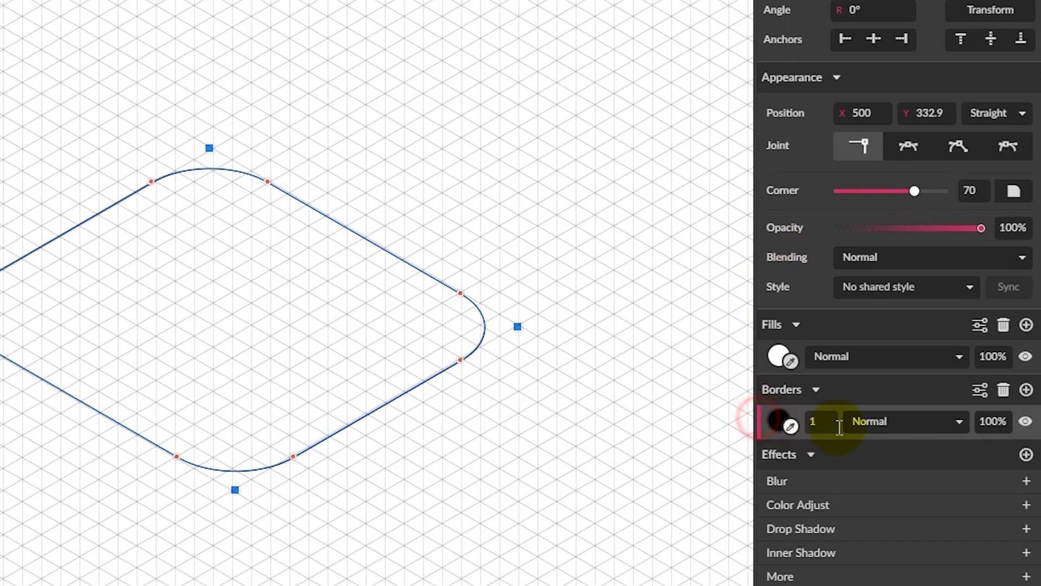
left_click(1003, 390)
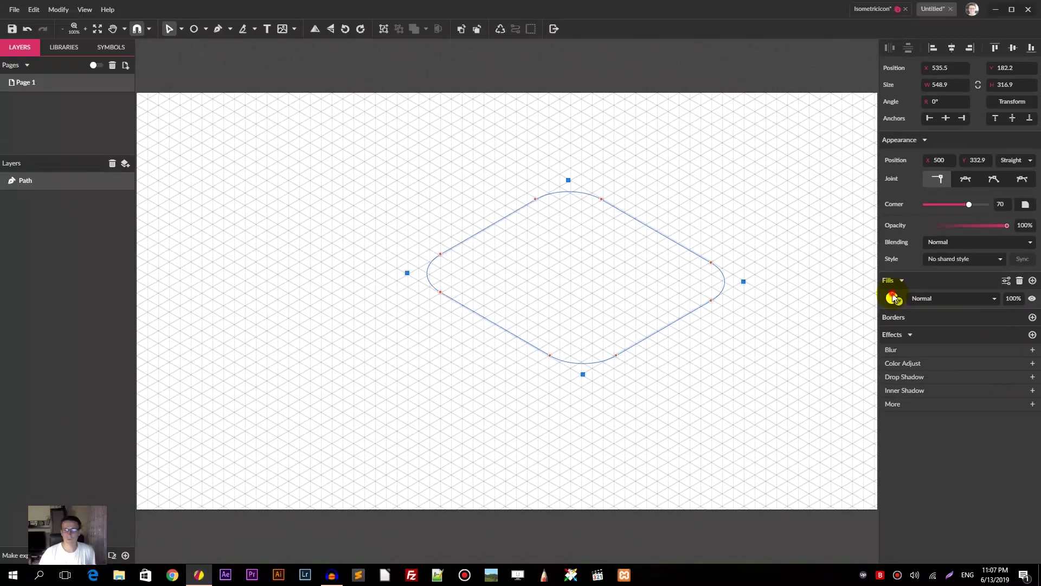
left_click(892, 298)
Fill the diamond with a linear gradient from #E4E8FD to #F3F7FF
left_click(917, 316)
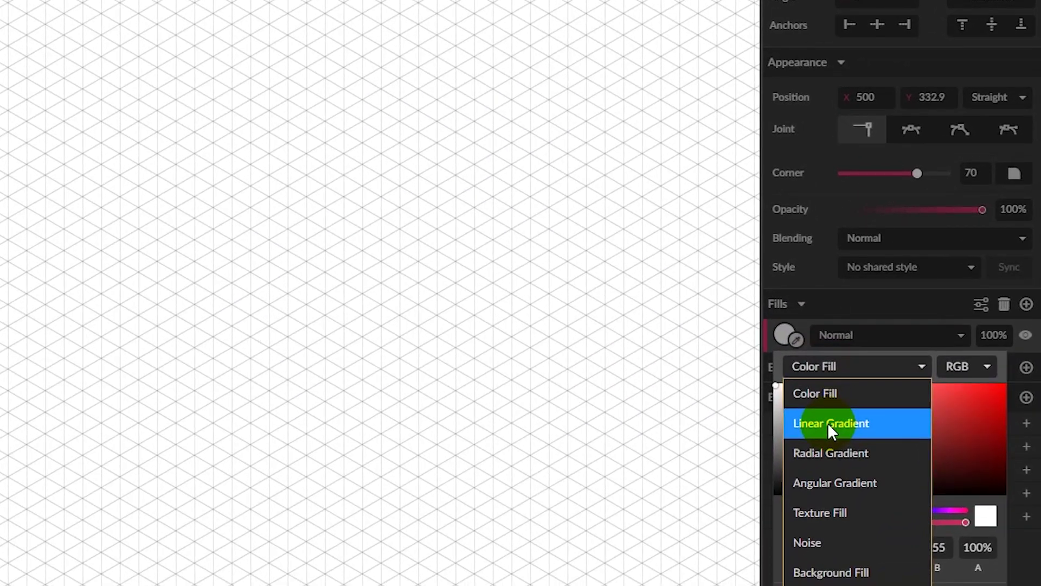
left_click(830, 418)
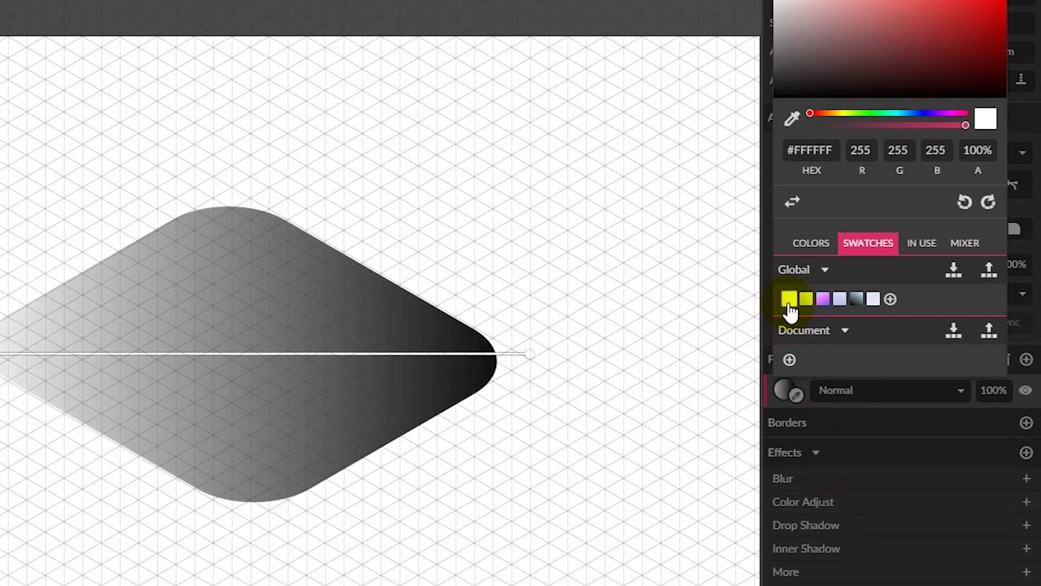
left_click(789, 245)
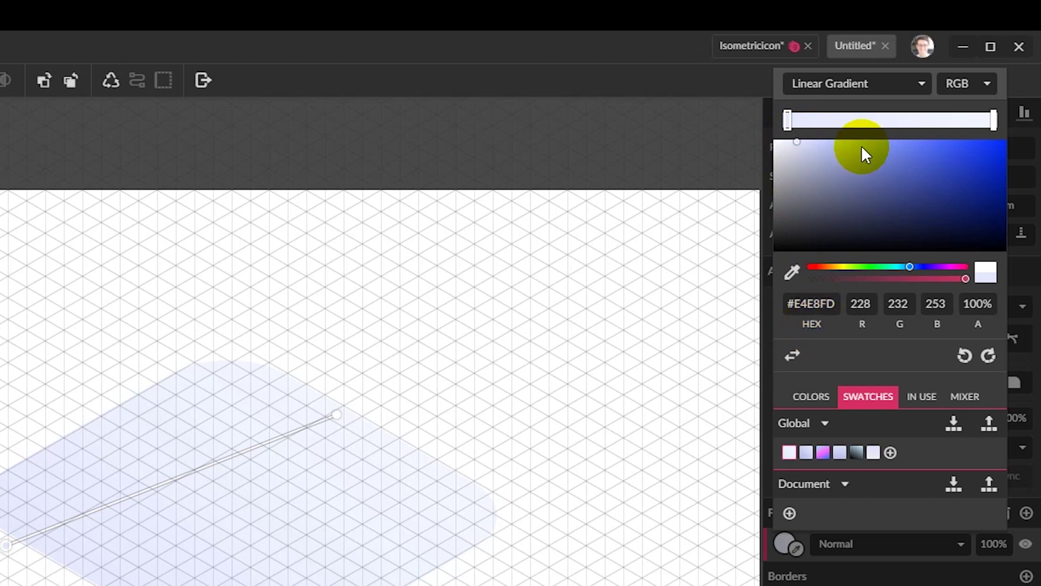
left_click(993, 121)
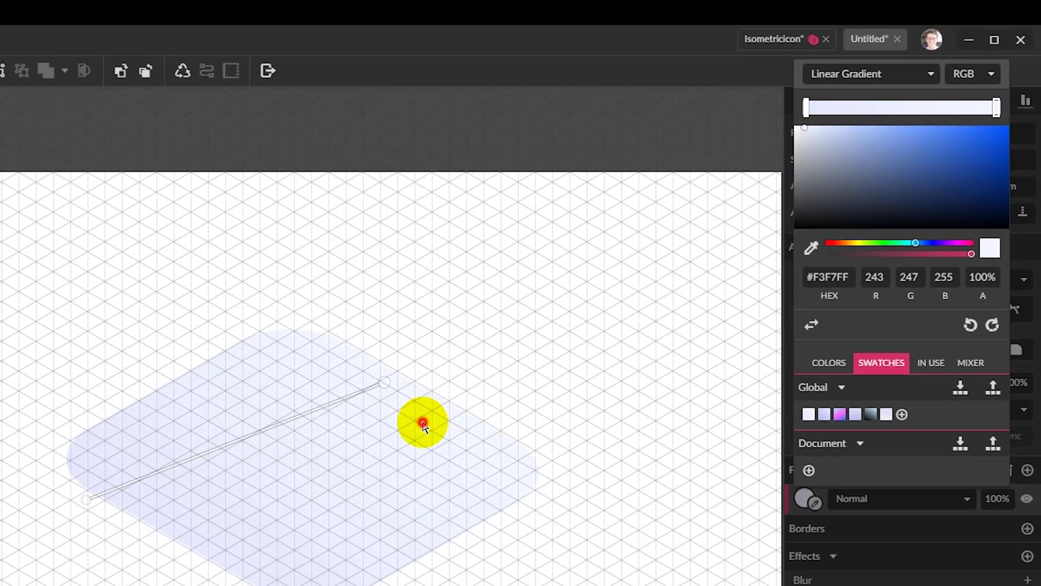
left_click(394, 454)
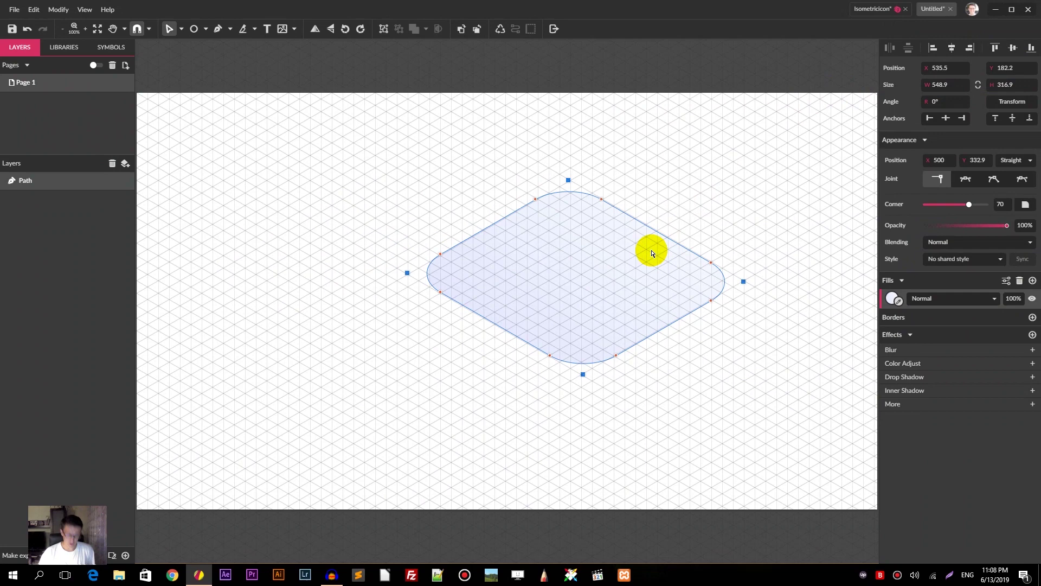
key("Escape")
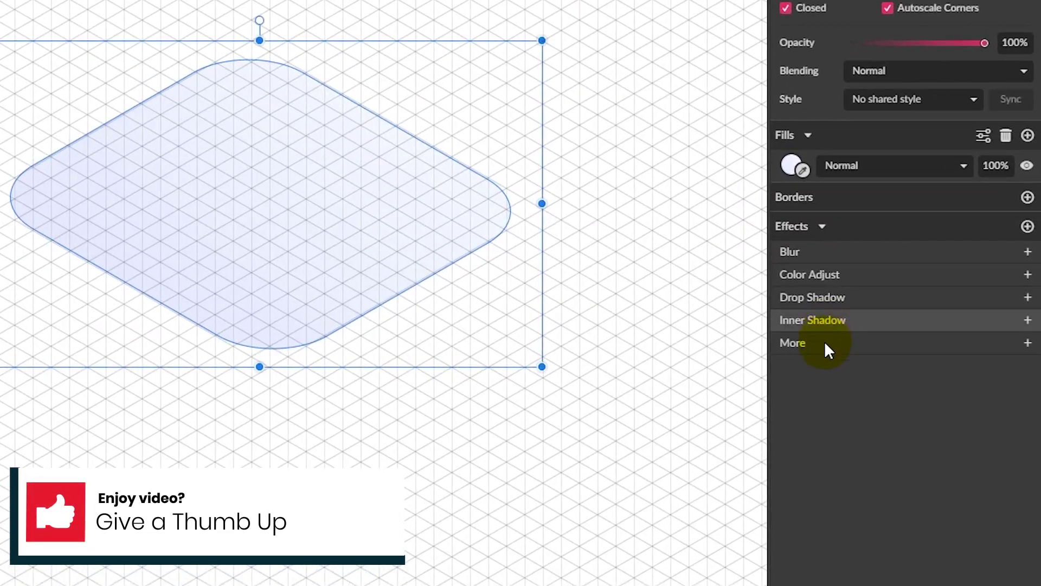
Add a Long Shadow effect to the diamond from the shadow presets
left_click(910, 359)
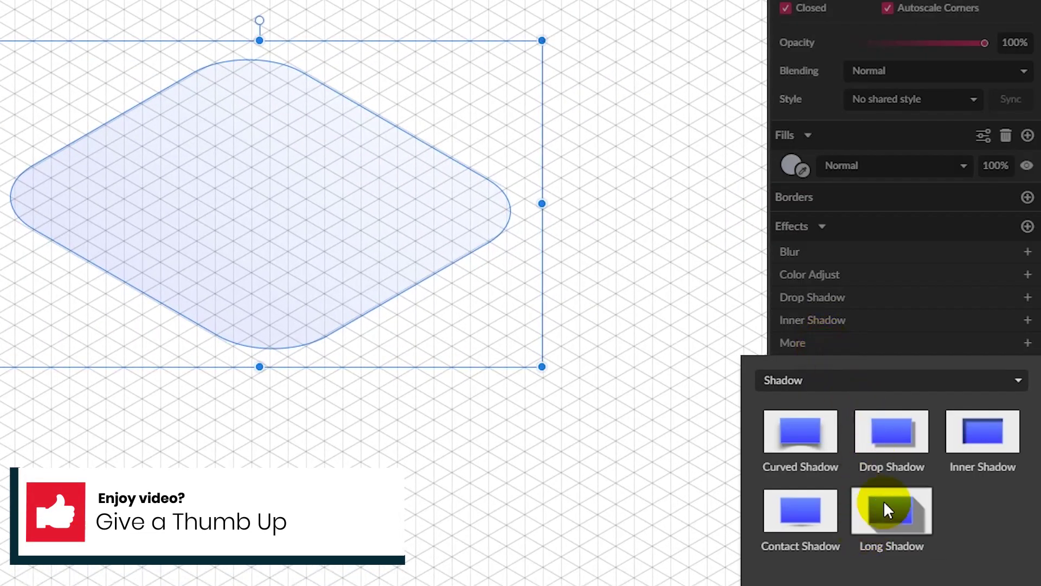
left_click(826, 378)
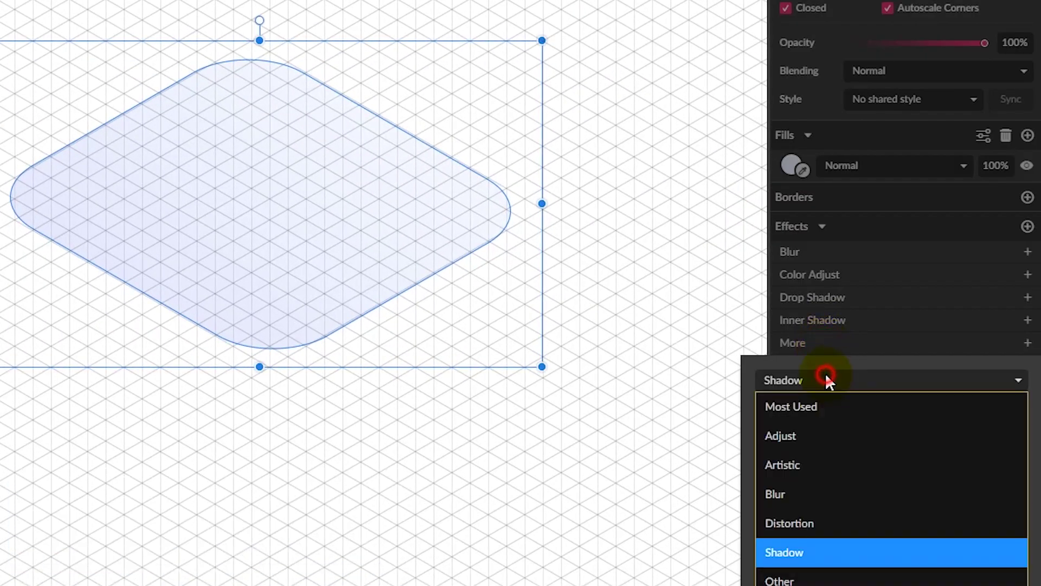
left_click(796, 551)
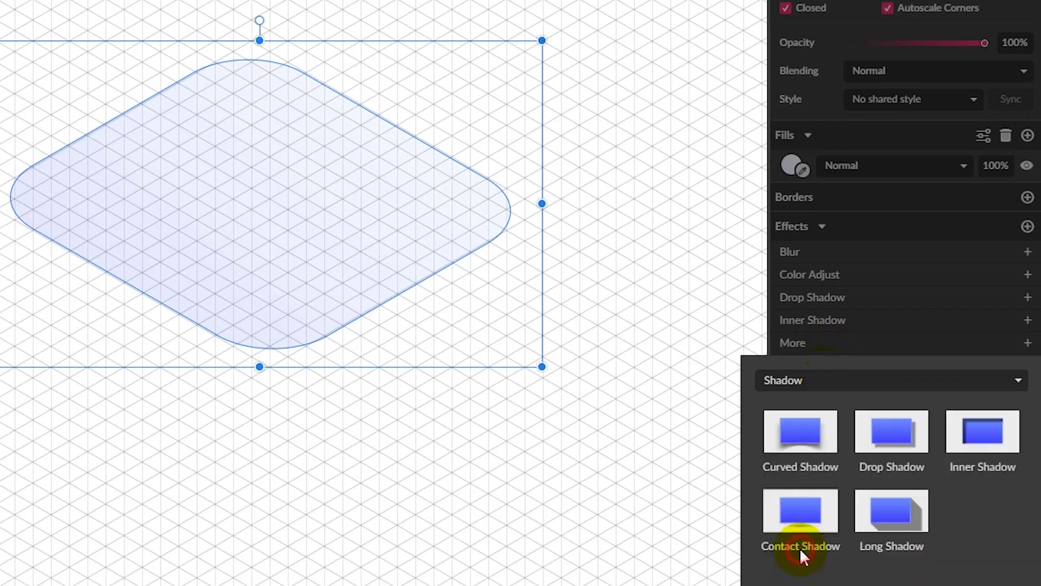
left_click(896, 510)
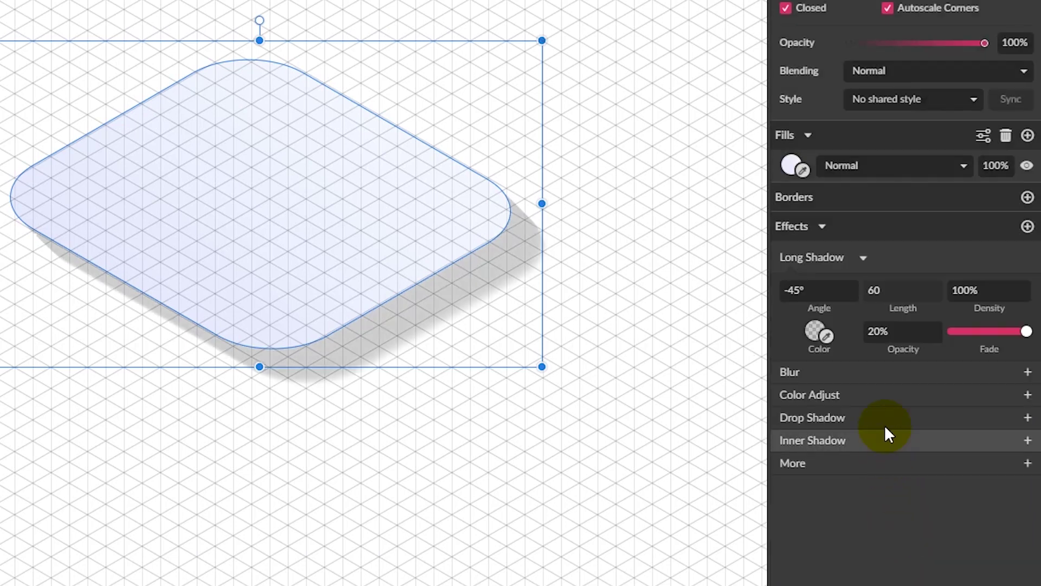
Set the long shadow to -90° angle, length 30, 100% opacity and zero fade
left_click(798, 292)
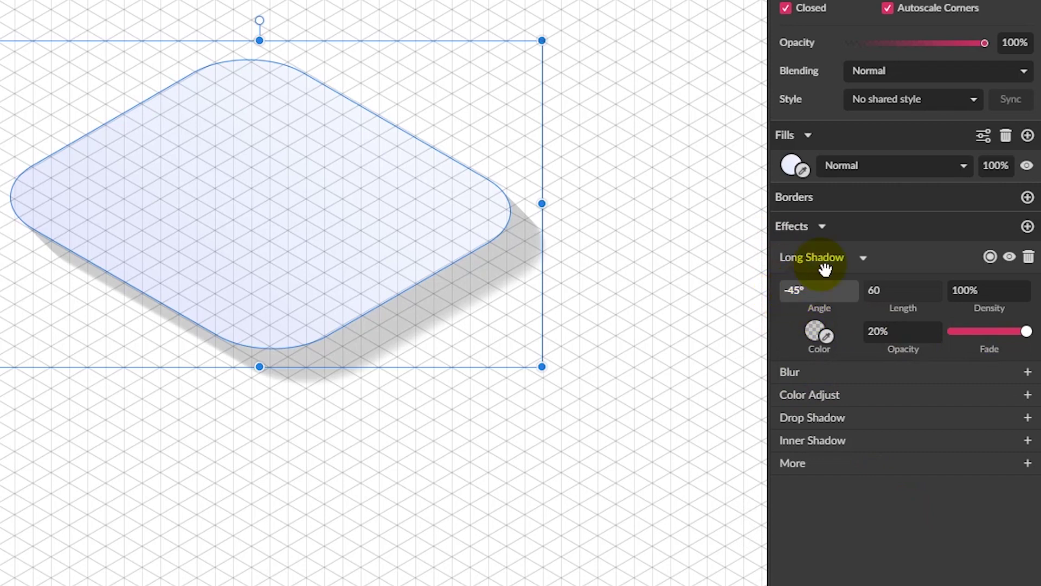
key("Return")
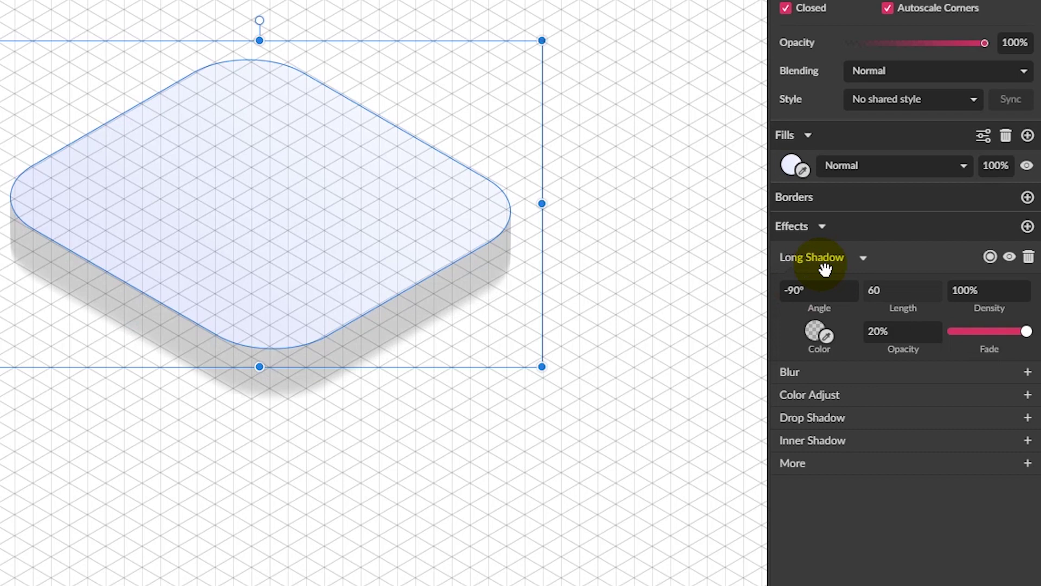
left_click(879, 289)
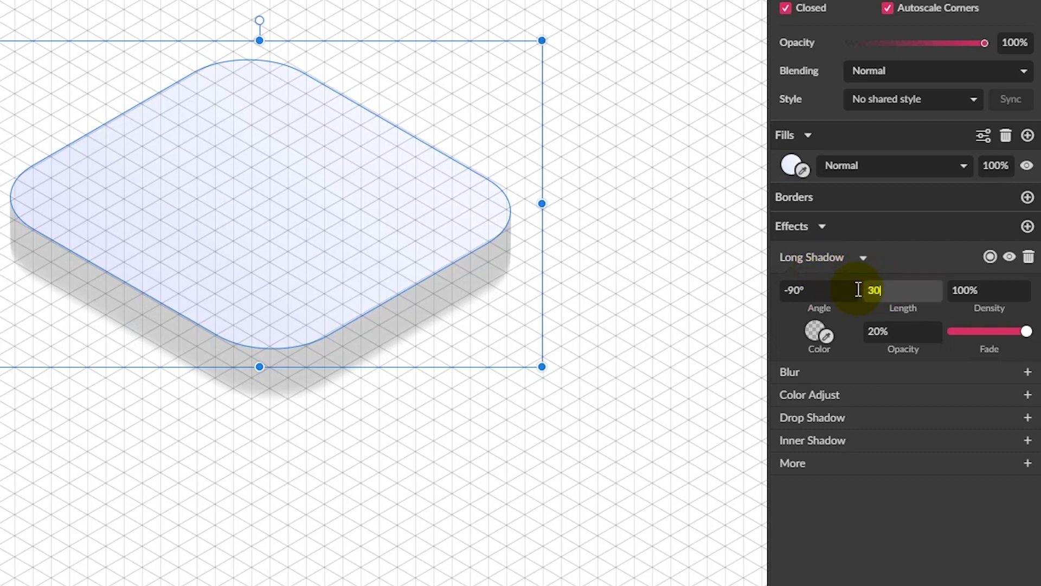
key("Return")
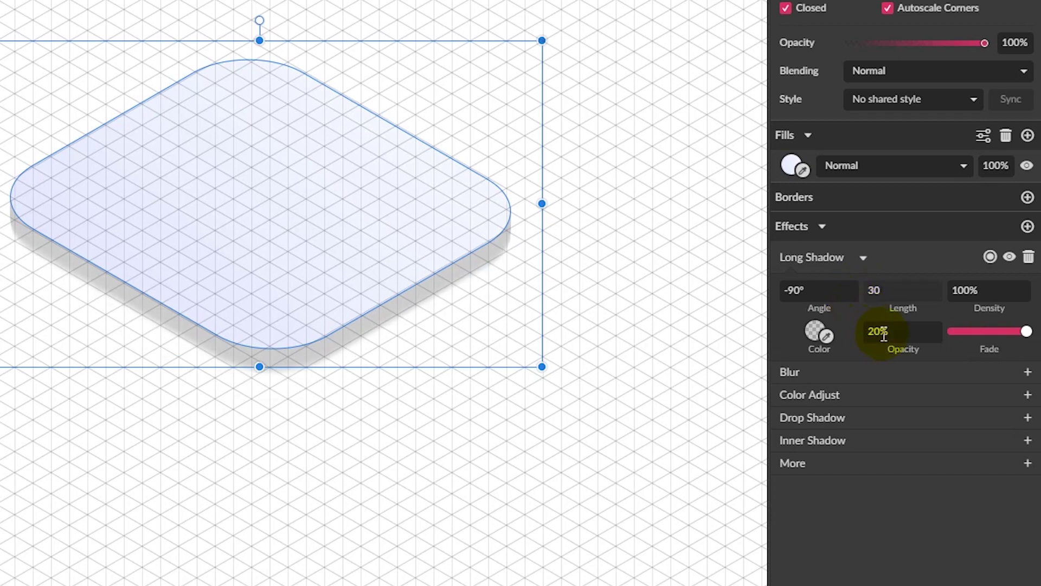
left_click(867, 337)
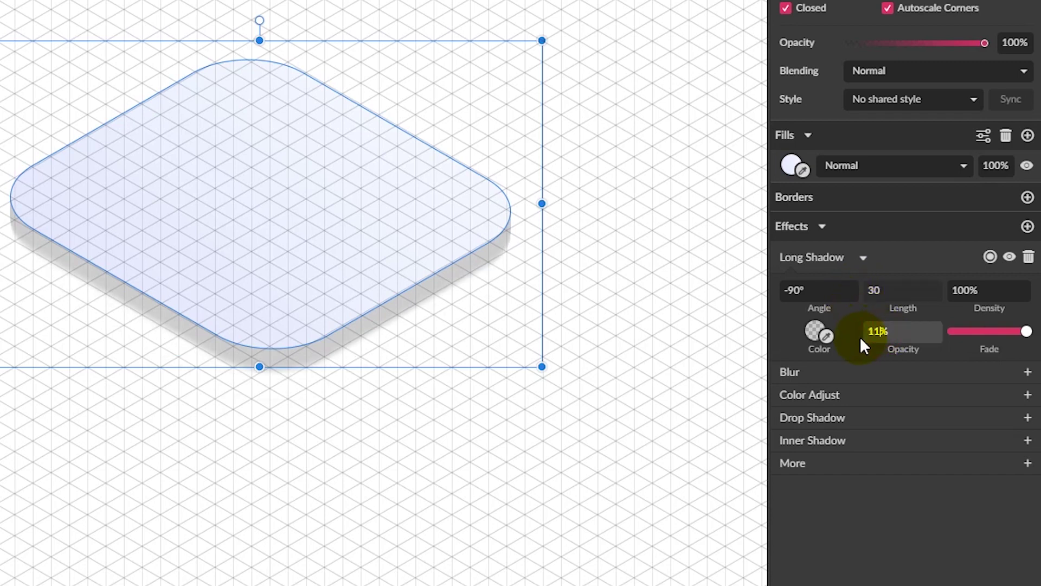
key("Return")
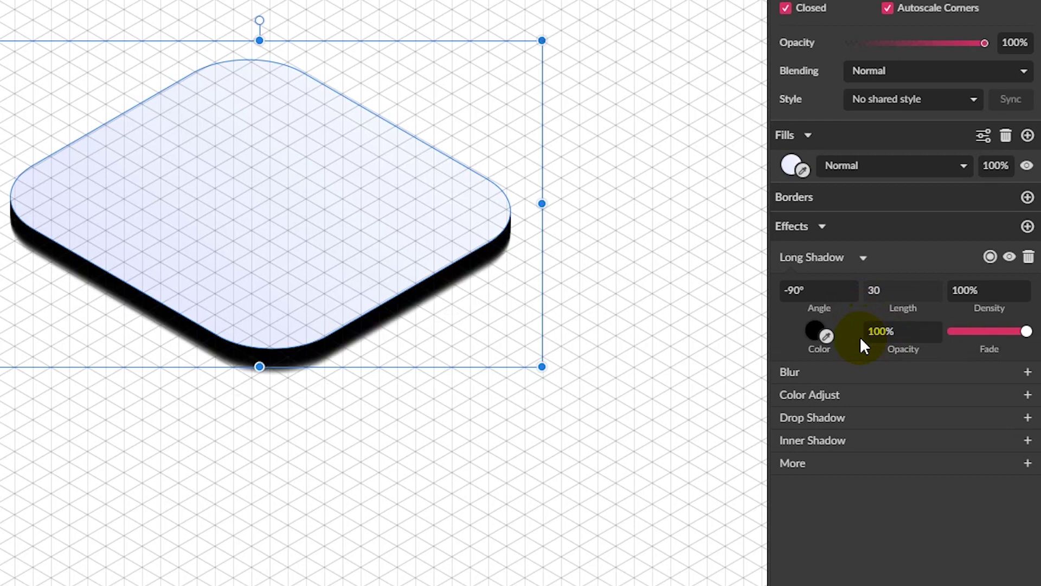
left_click(969, 336)
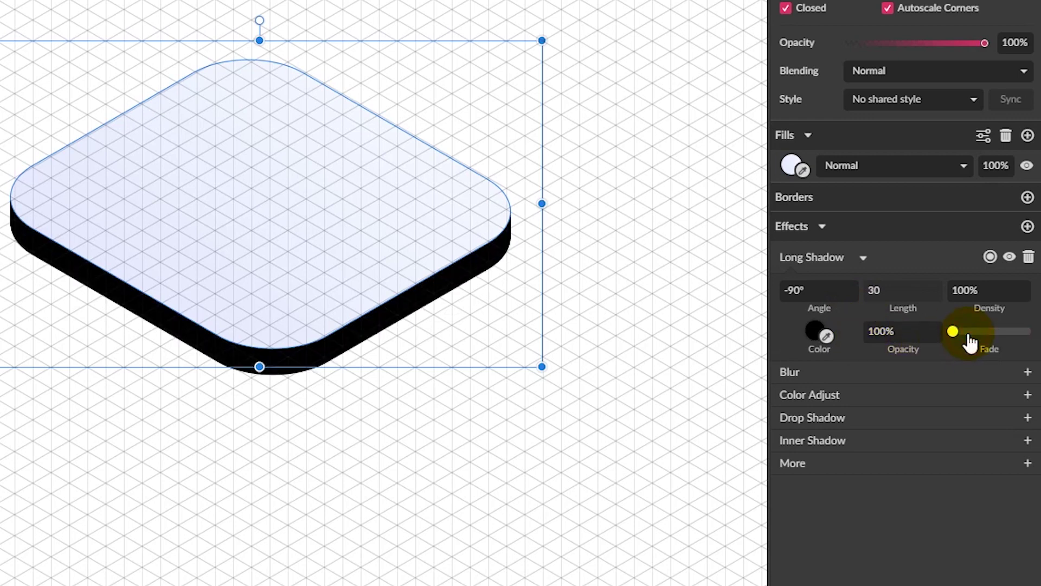
left_click(812, 332)
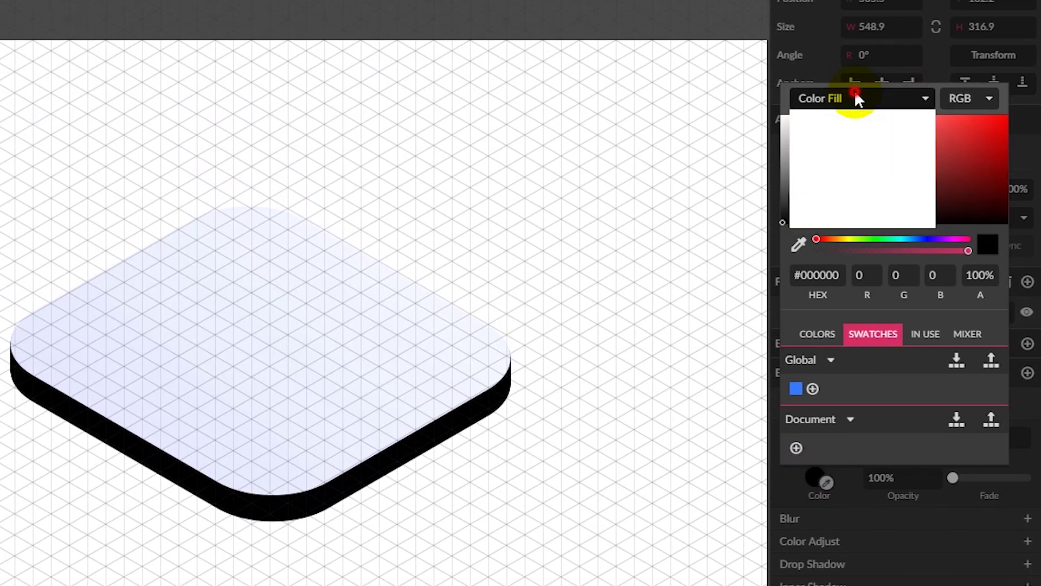
Change the shadow colour to the saved lavender linear gradient ending at #B0B7E6
left_click(855, 42)
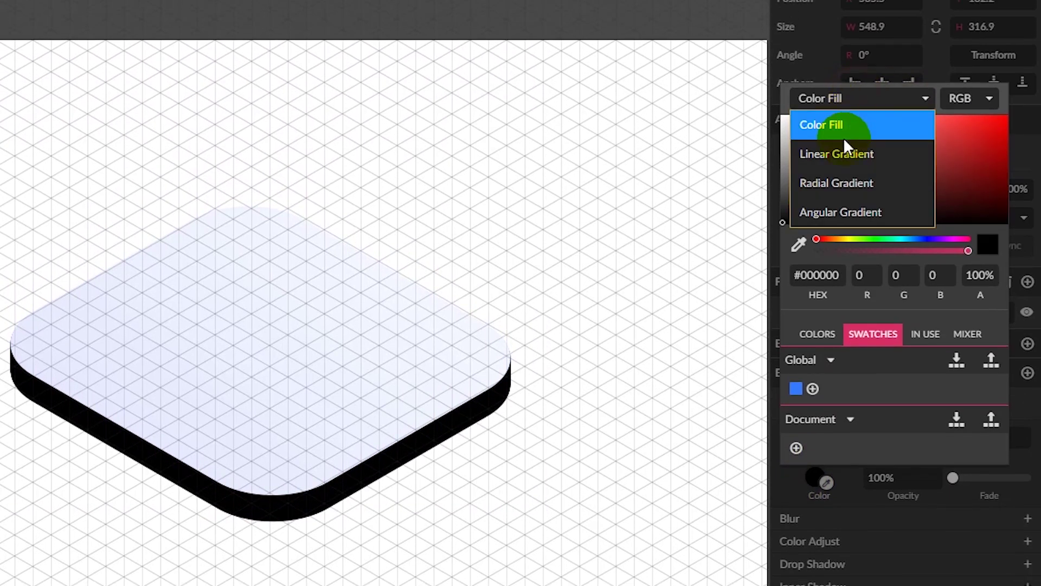
left_click(832, 158)
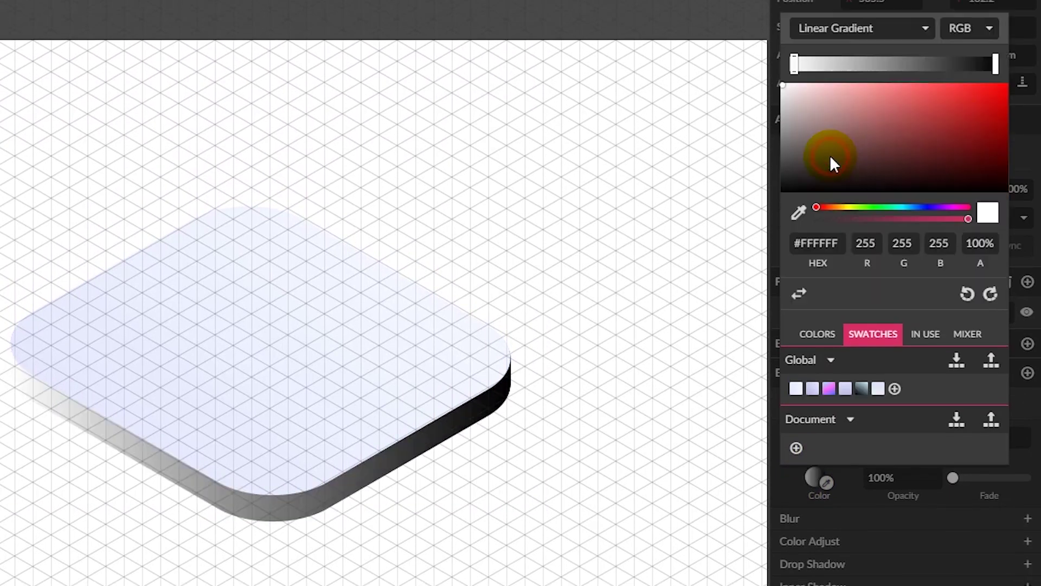
left_click(812, 388)
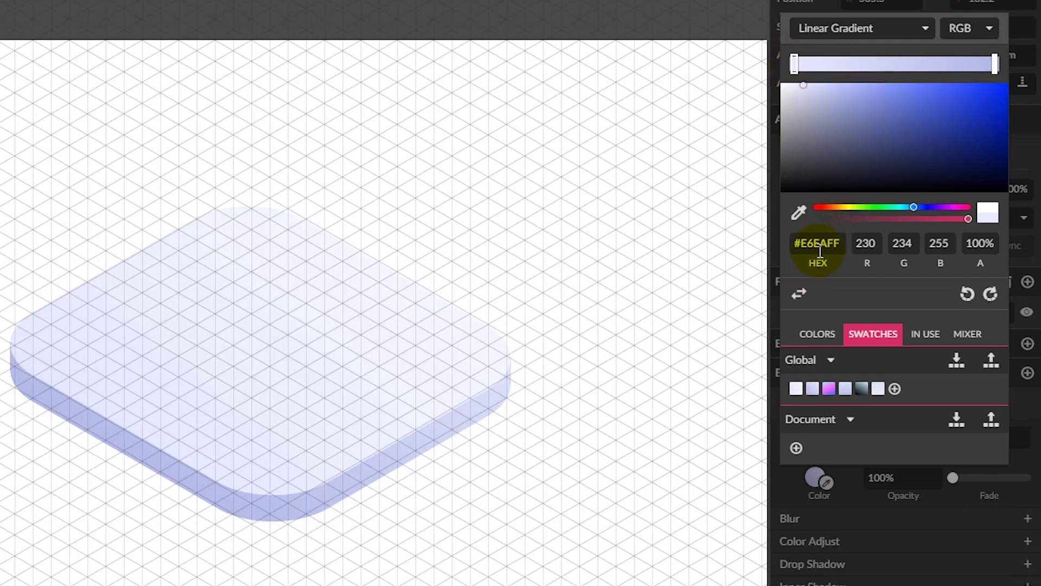
left_click(994, 65)
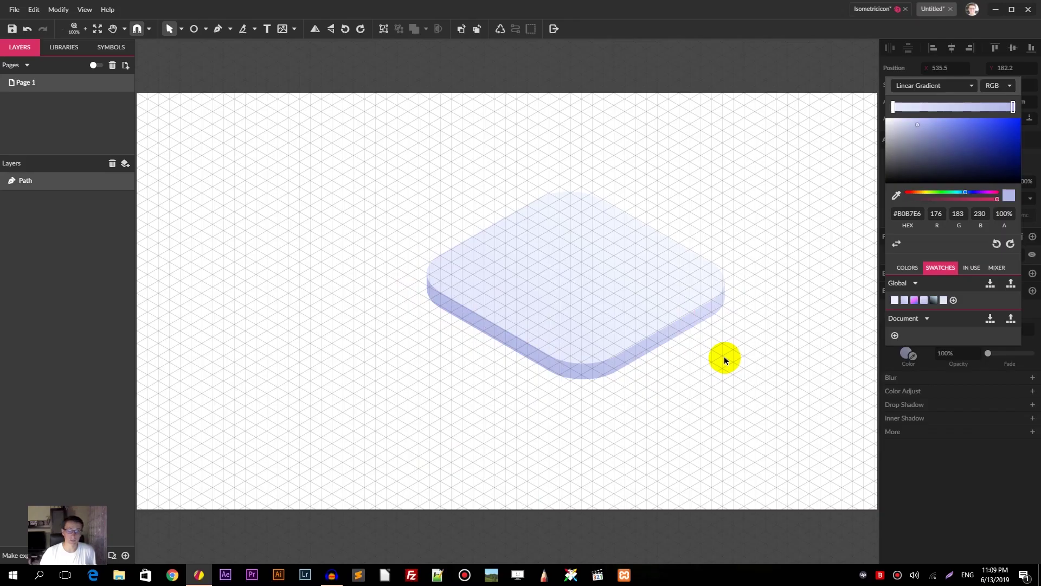
Draw a circle right of the diamond and fill it solid orange
left_click(194, 29)
left_click_drag(765, 205, 831, 267)
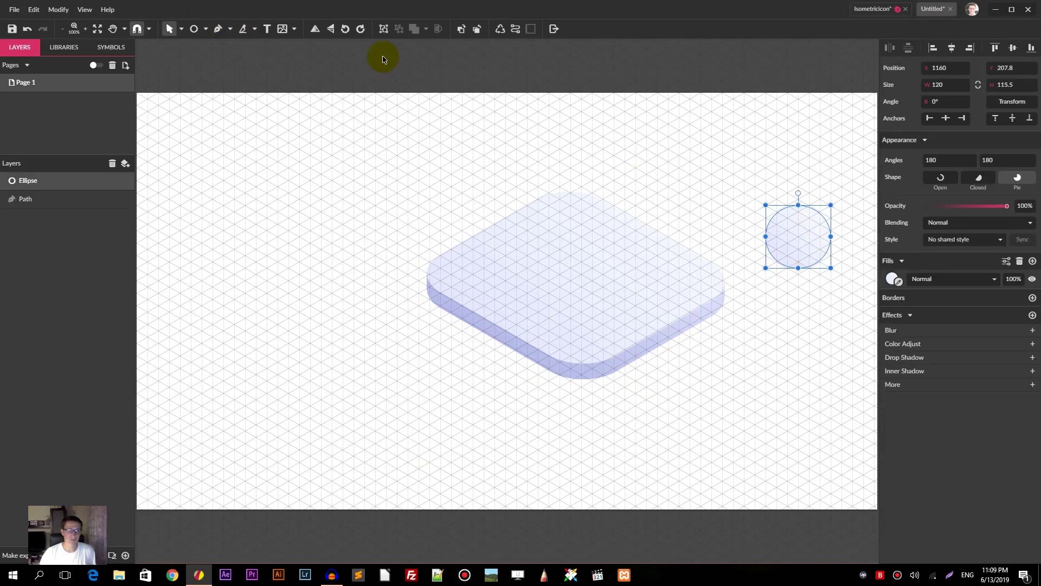
left_click(891, 279)
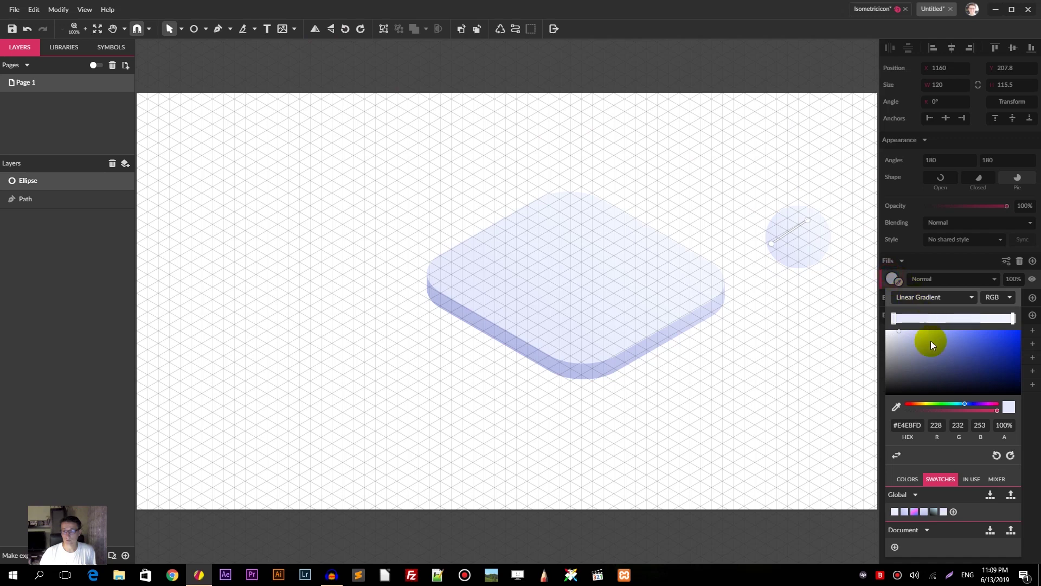
left_click(916, 315)
left_click(916, 381)
Duplicate the lavender diamond shape with Ctrl+D
left_click(802, 230)
left_click(557, 294)
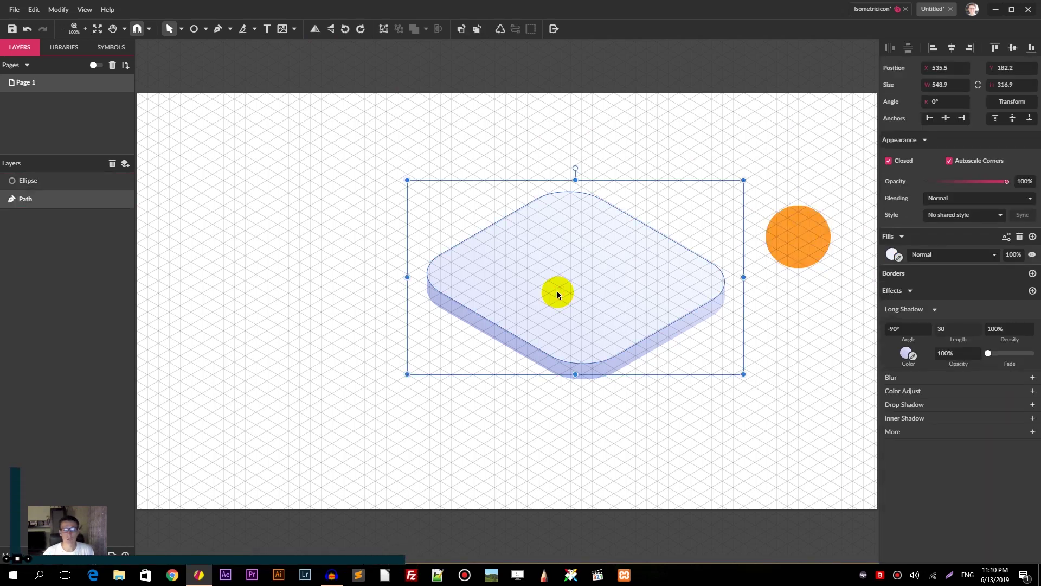
key("ctrl+d")
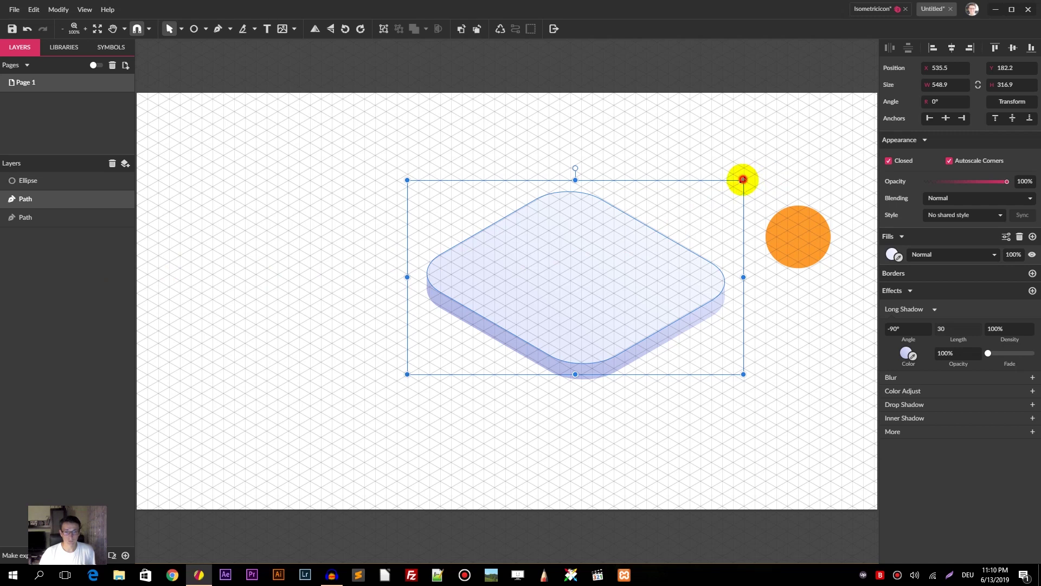
Shrink the duplicate to 478.1 × 276 about its centre and raise it to Y 162.7
left_click_drag(743, 179, 720, 203)
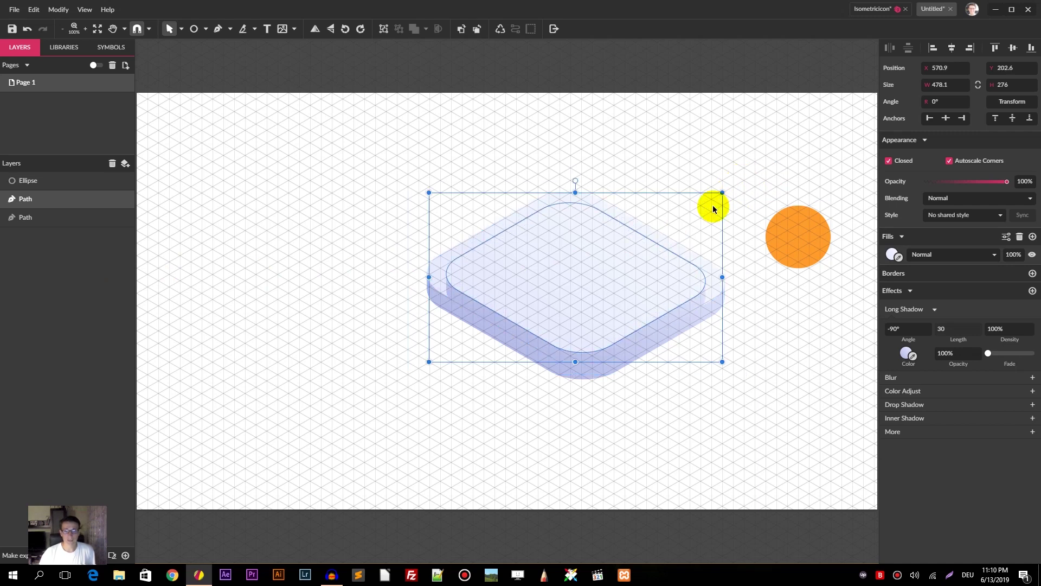
left_click_drag(638, 291, 612, 296)
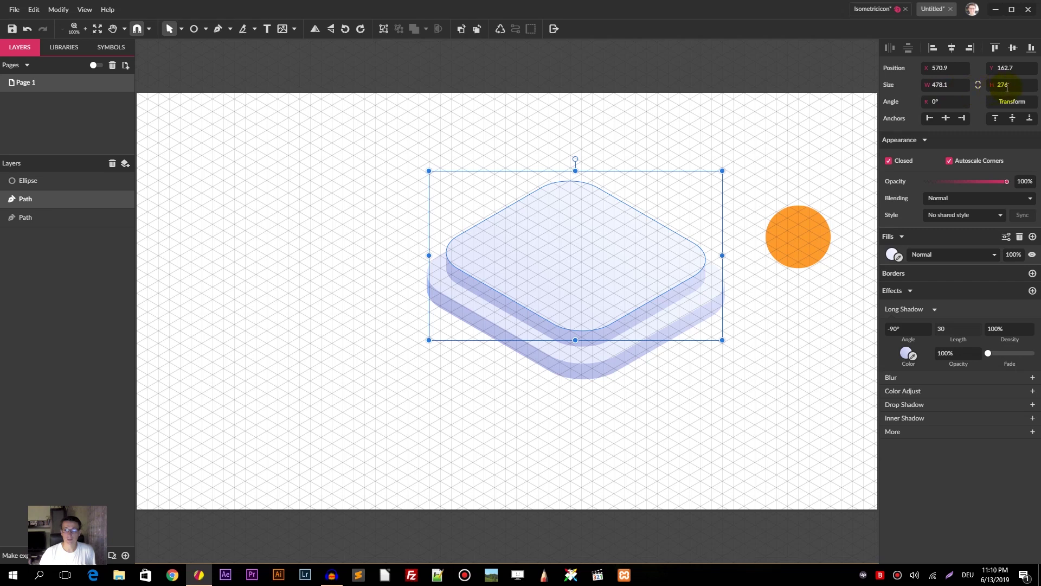
Remove the bottom shape's long shadow and fill it solid blue #347AFE
left_click(593, 365)
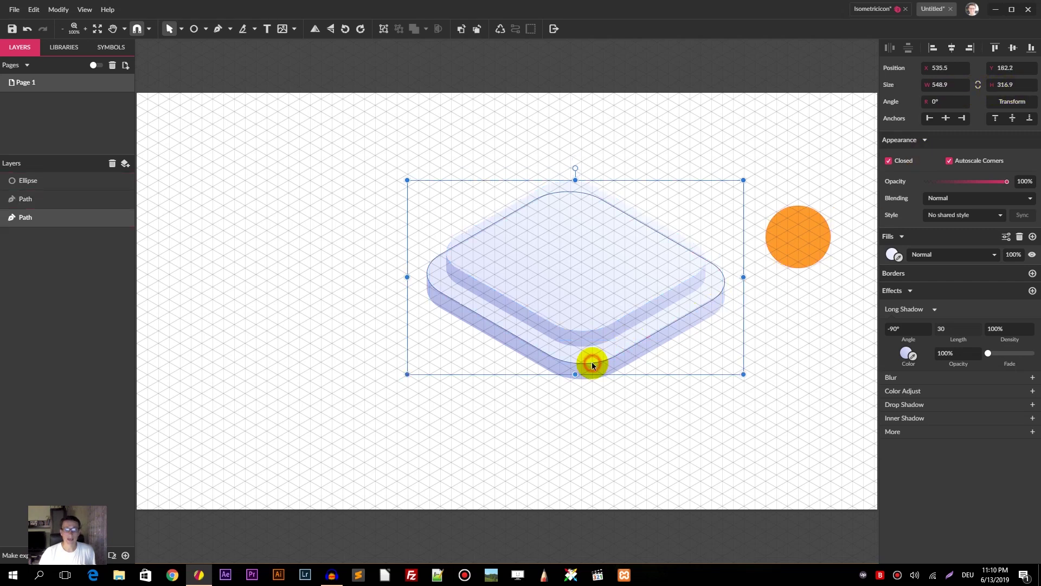
left_click(1033, 310)
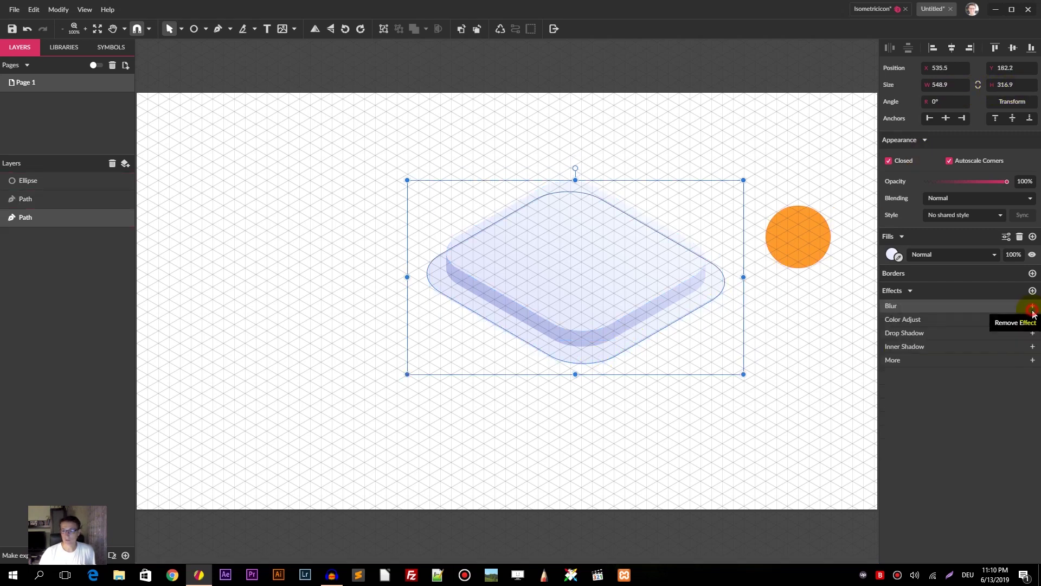
left_click(892, 254)
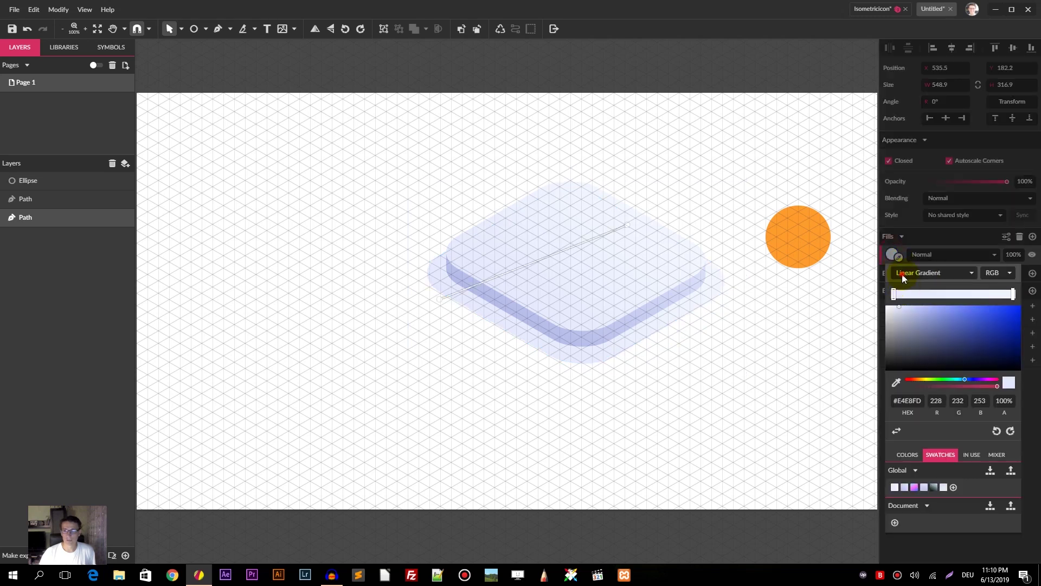
left_click(902, 275)
left_click(910, 294)
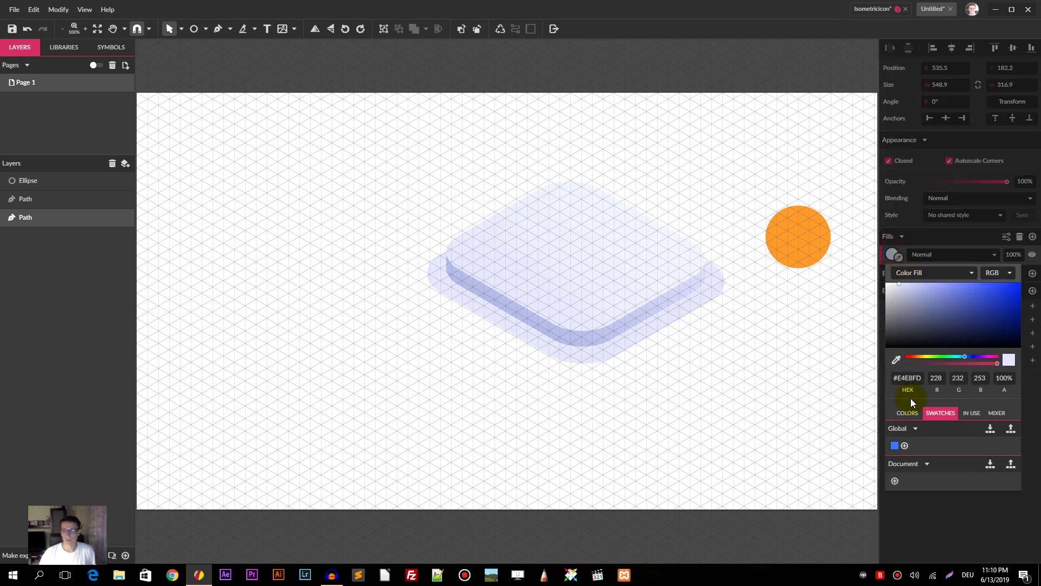
left_click(894, 448)
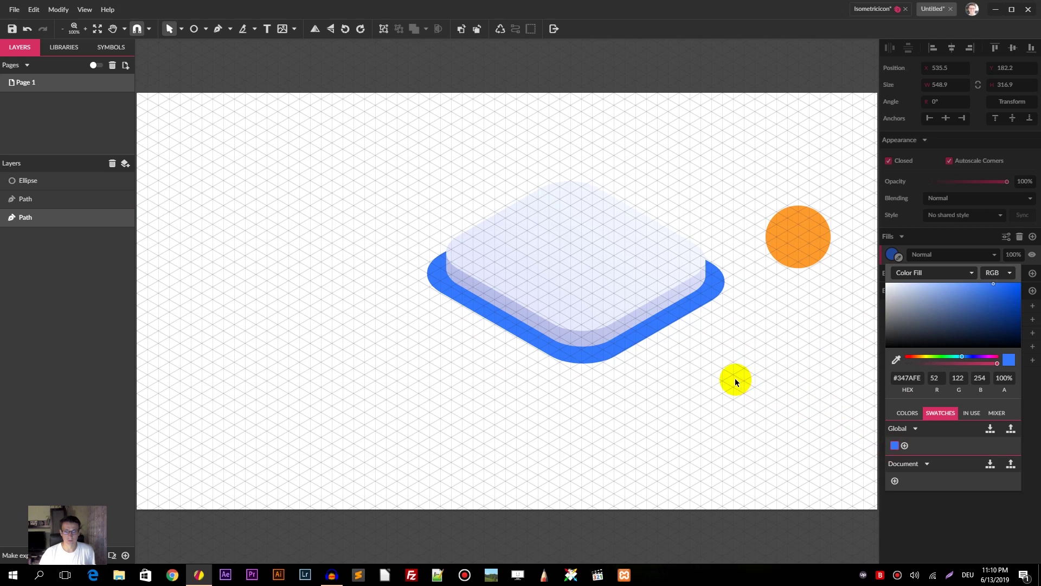
left_click(607, 298)
Reselect the lavender and blue layers and review the base's fill settings
left_click(501, 324)
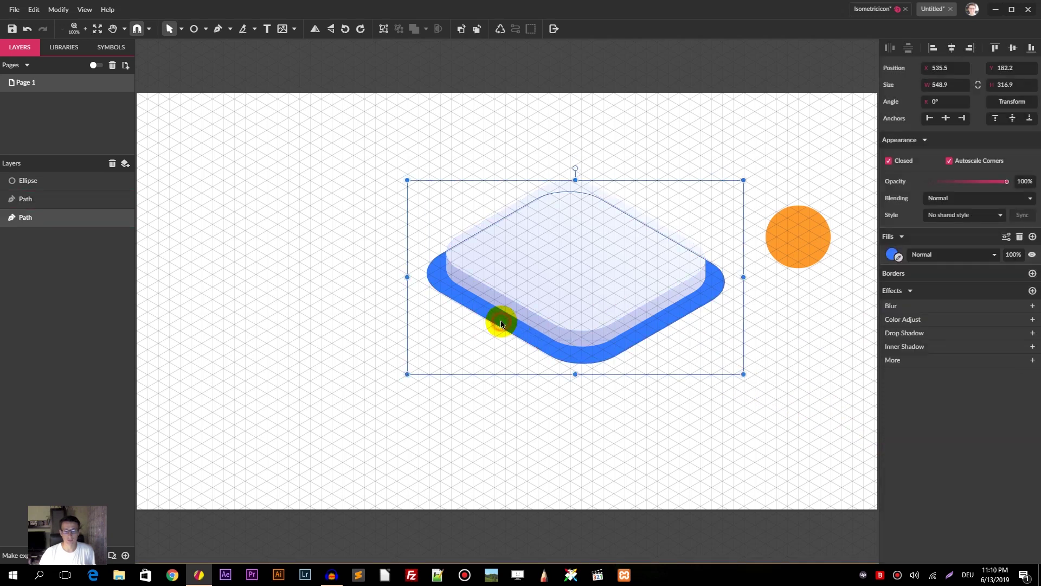
left_click(558, 251)
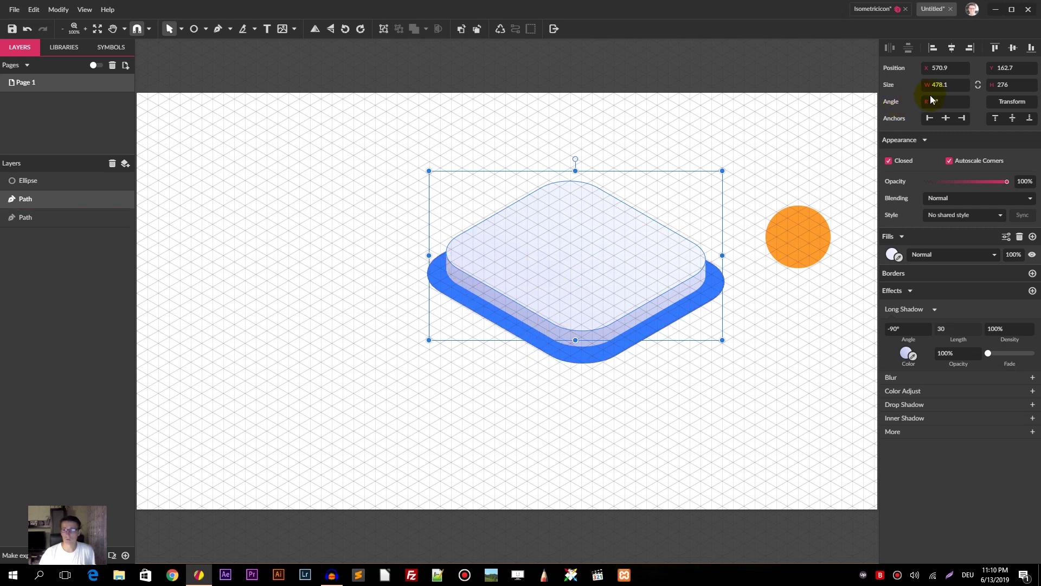
left_click(562, 362)
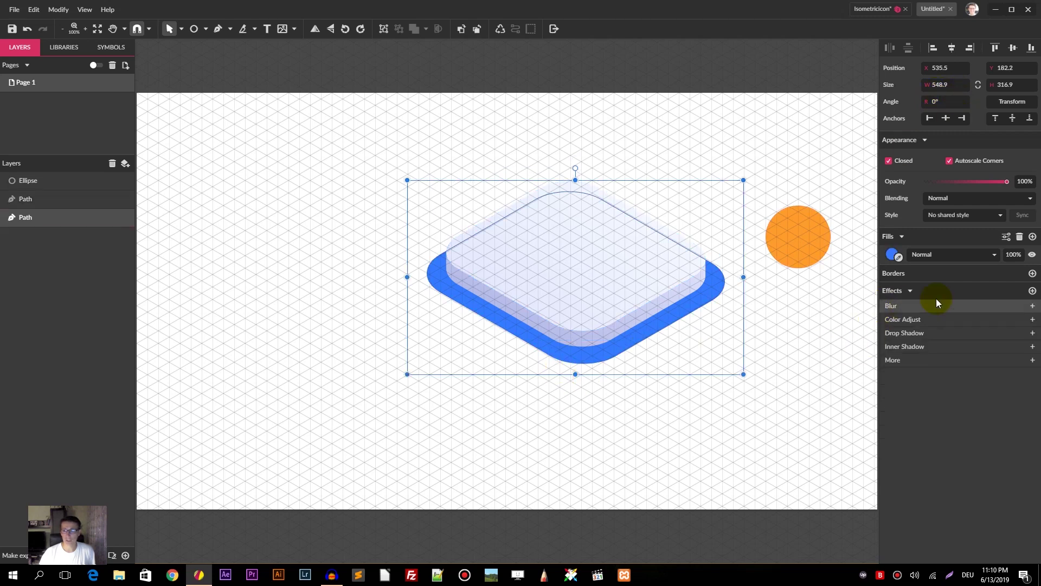
left_click(891, 256)
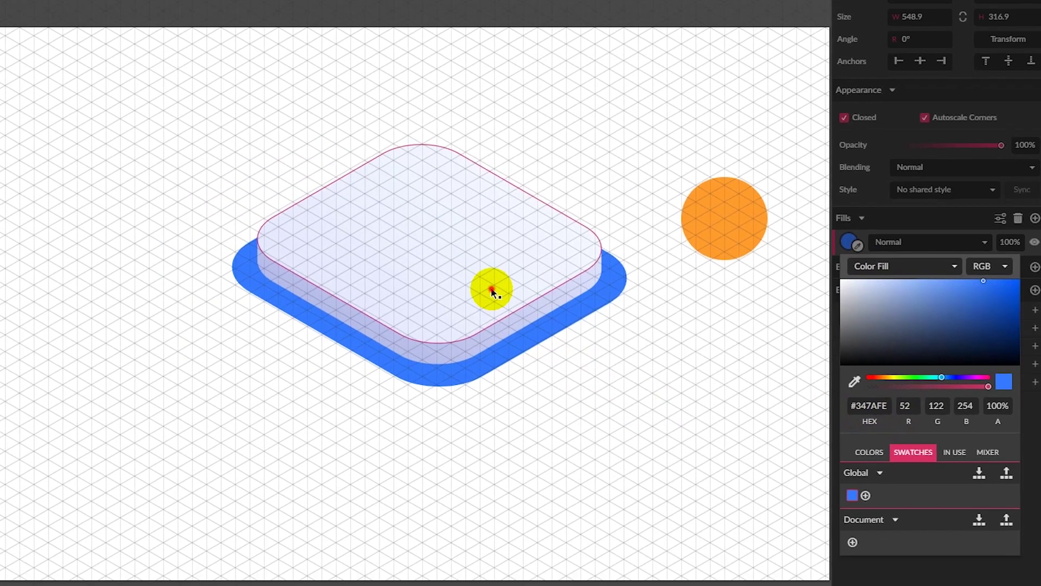
left_click(492, 290)
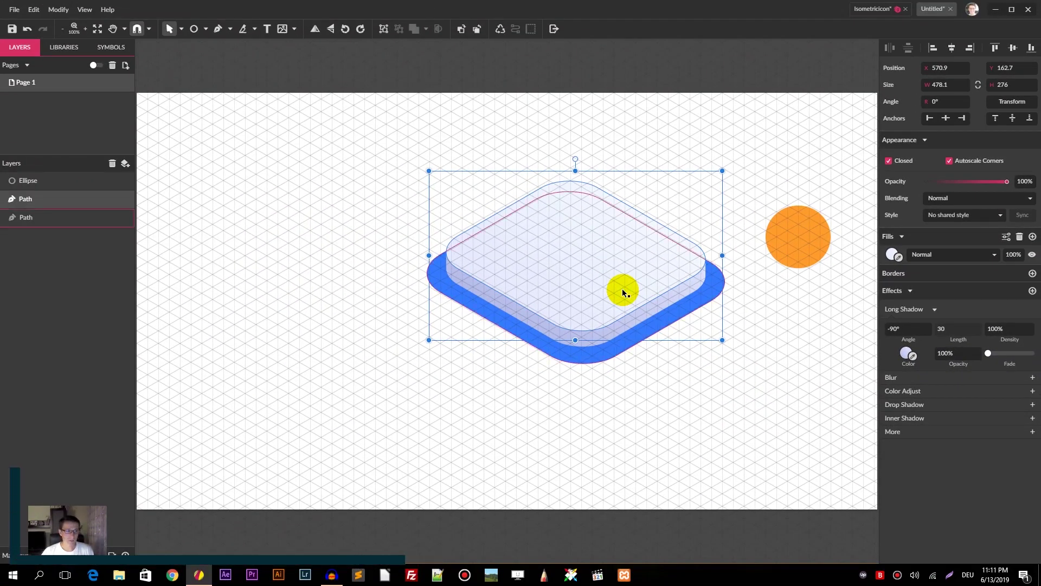
Duplicate the upper lavender layer and nudge the copy two steps down
key("ctrl+d")
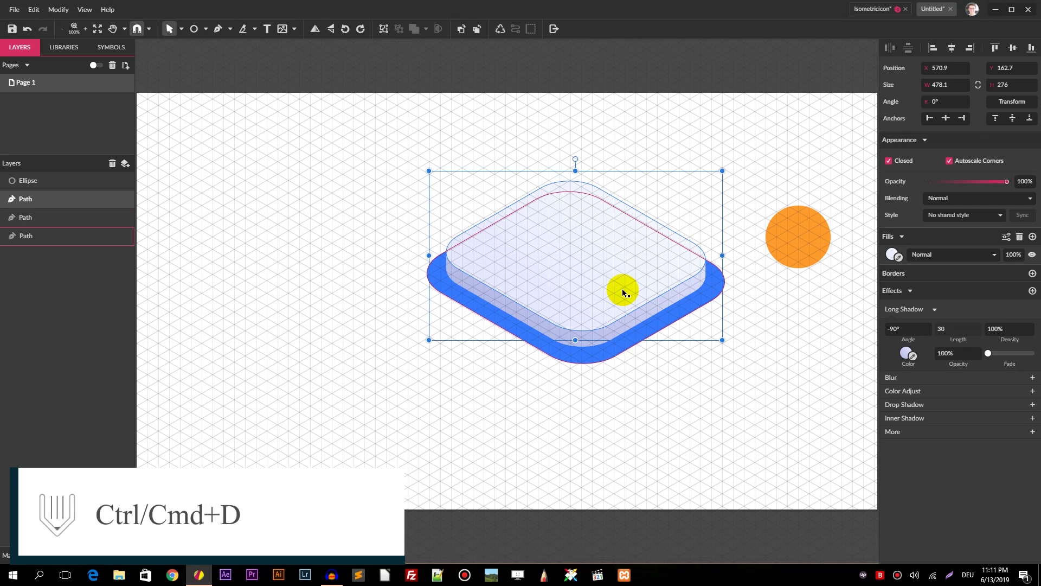
left_click(35, 218)
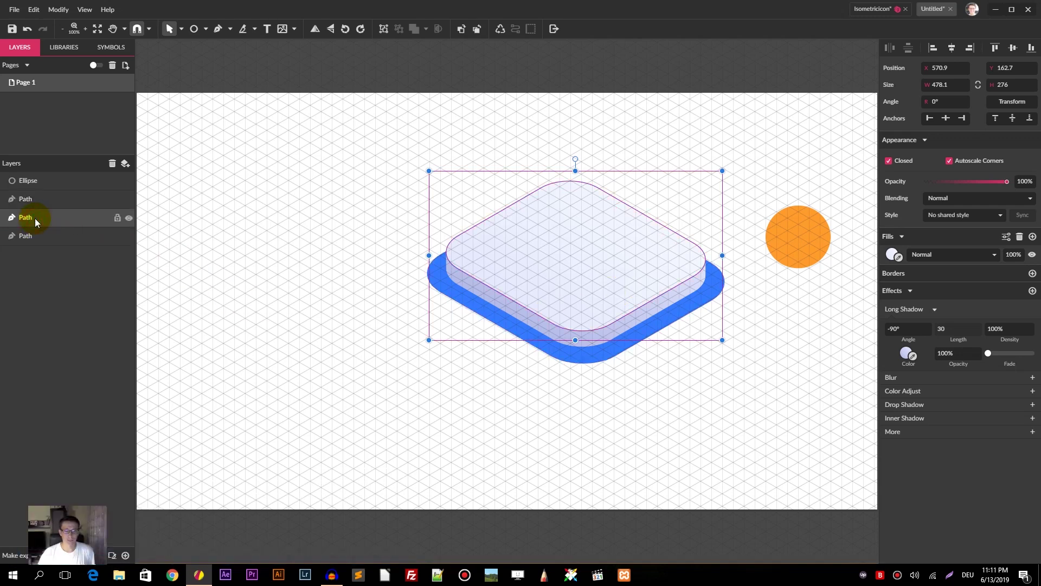
key("Down")
key("Down")
key("Down")
key("Down")
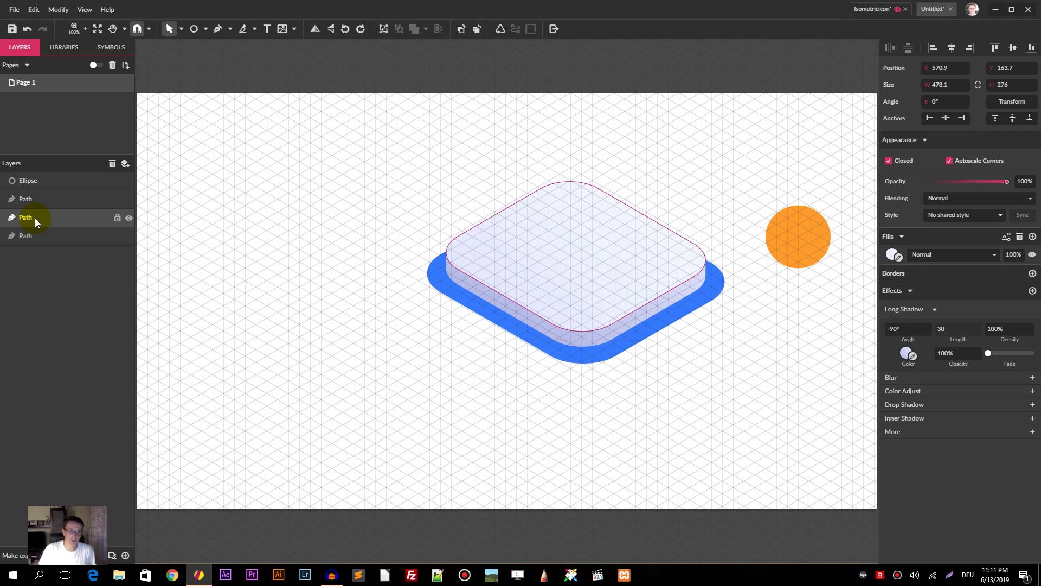
key("Down")
key("Down")
key("Down")
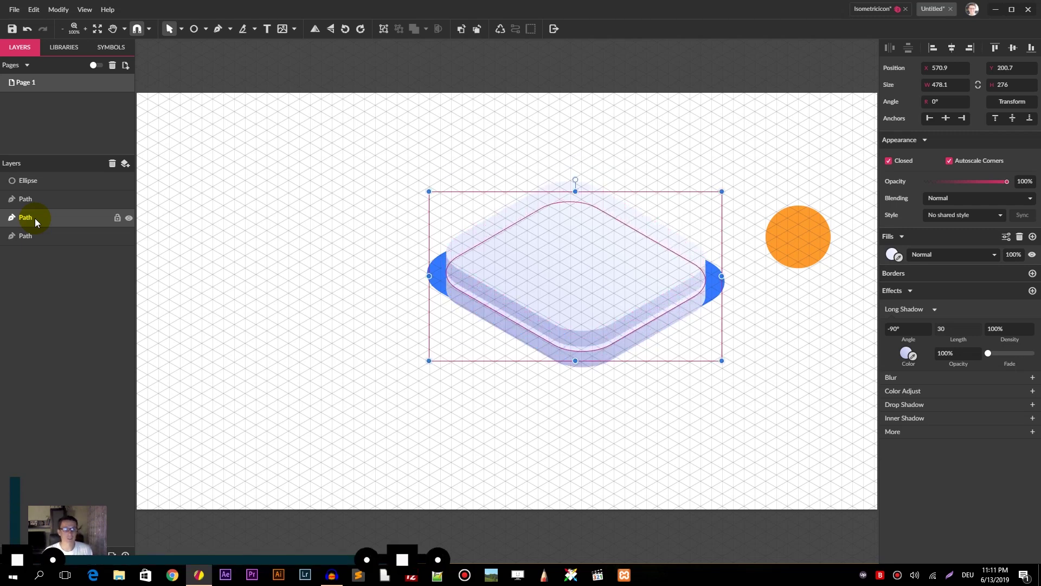
Raise both lavender layers together so more of the blue base shows beneath
left_click(565, 241, "shift")
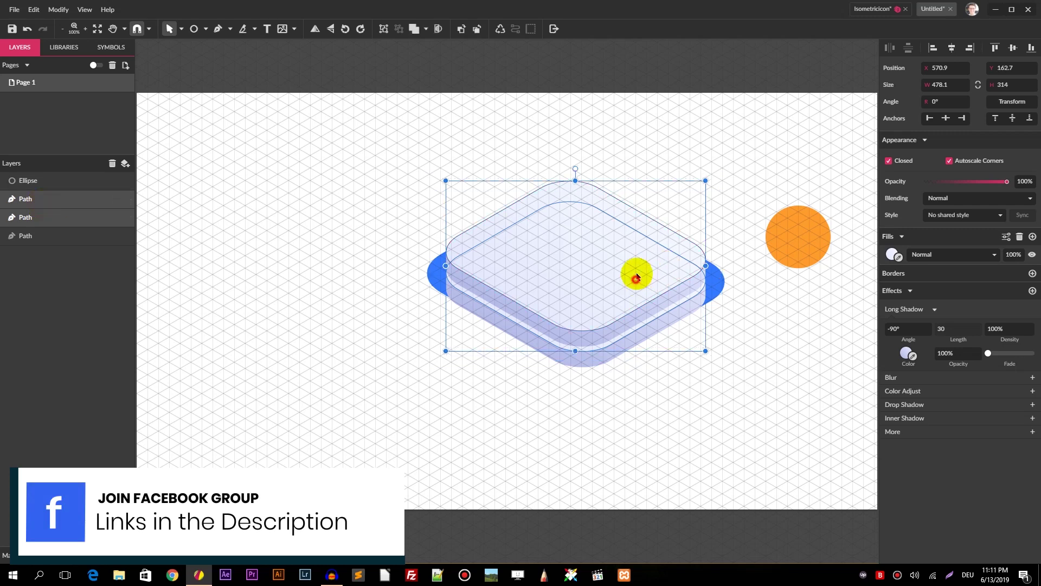
key("Up")
key("Up")
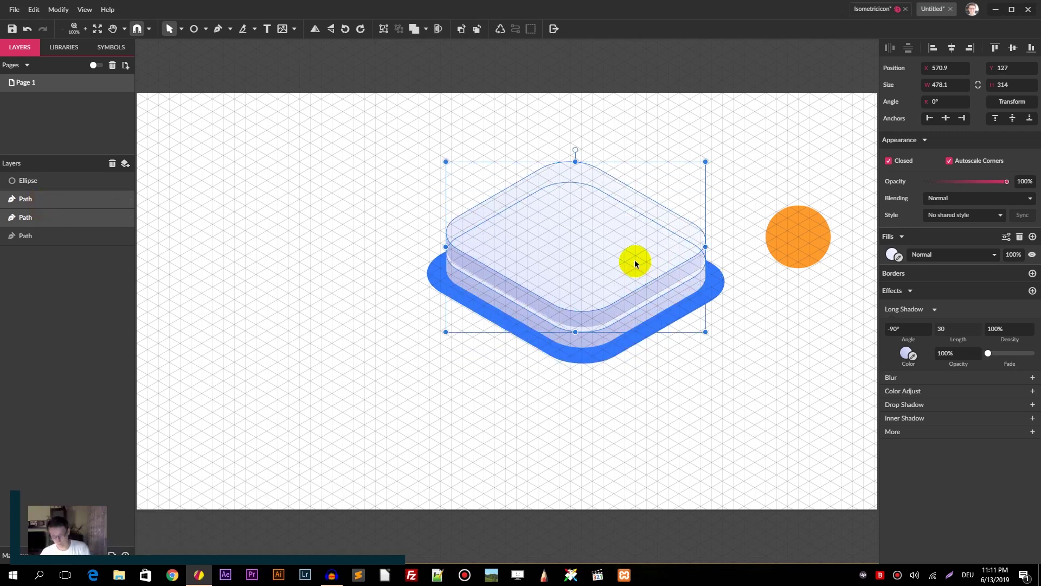
left_click(565, 345)
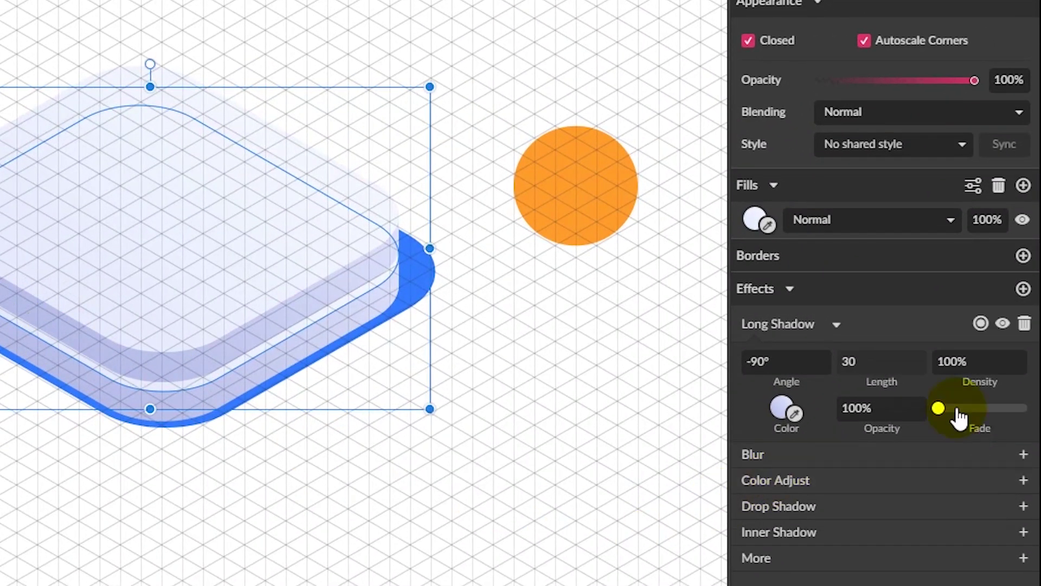
Set the lavender layer's long shadow fade to 100% and nudge the layer down slightly
left_click_drag(959, 417, 1022, 412)
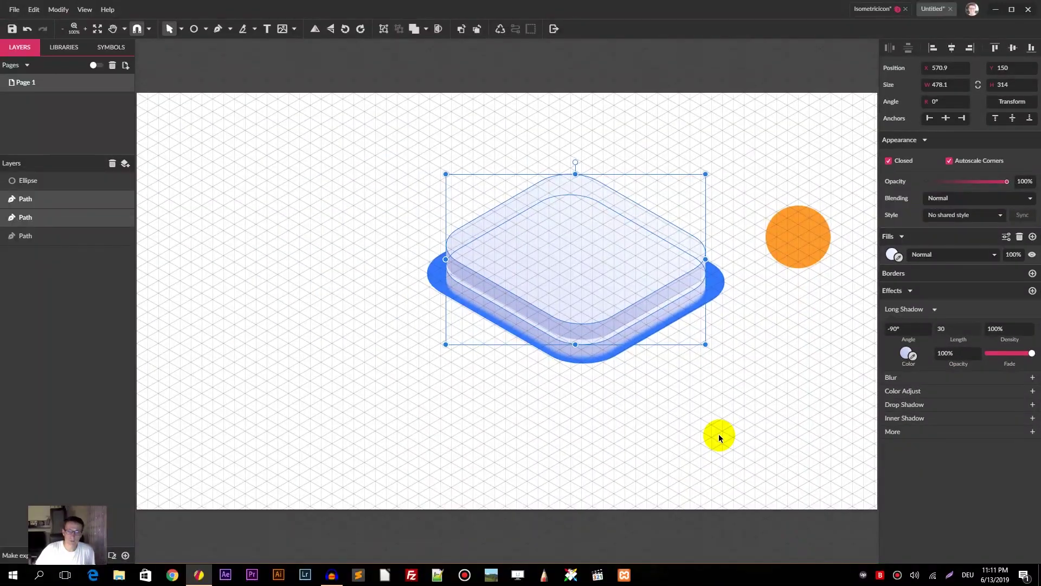
key("Down")
key("Down")
key("Down")
key("Down")
key("Down")
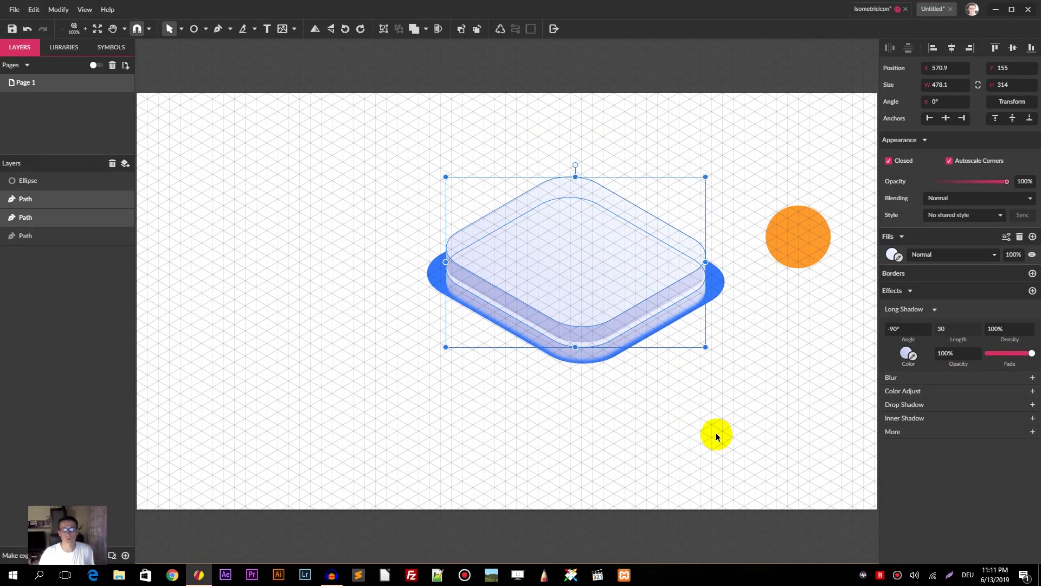
left_click(724, 291)
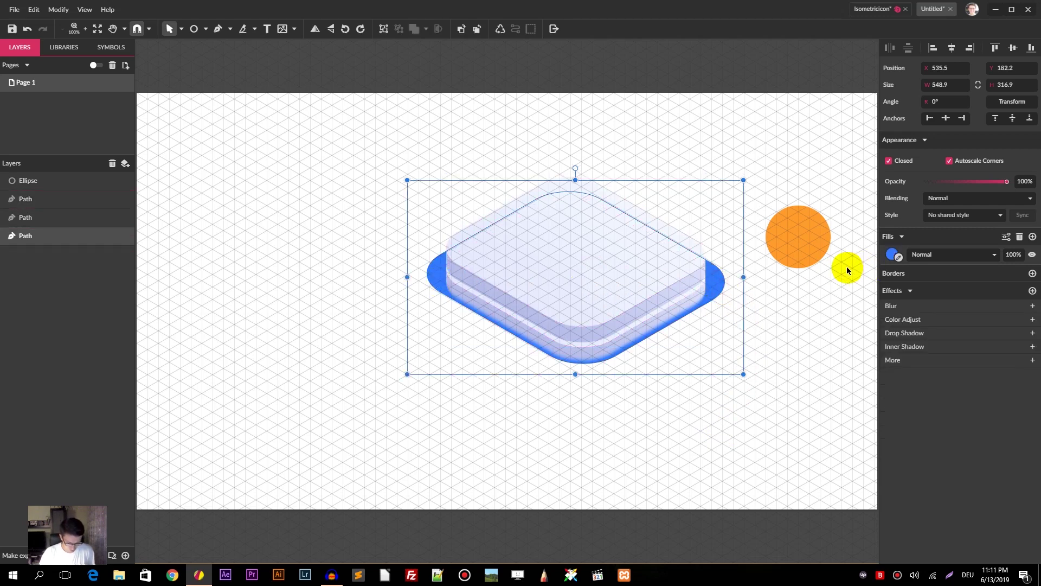
Round the blue base's left and right anchor corners to a corner value of 85
key("Return")
left_click_drag(761, 276, 732, 306)
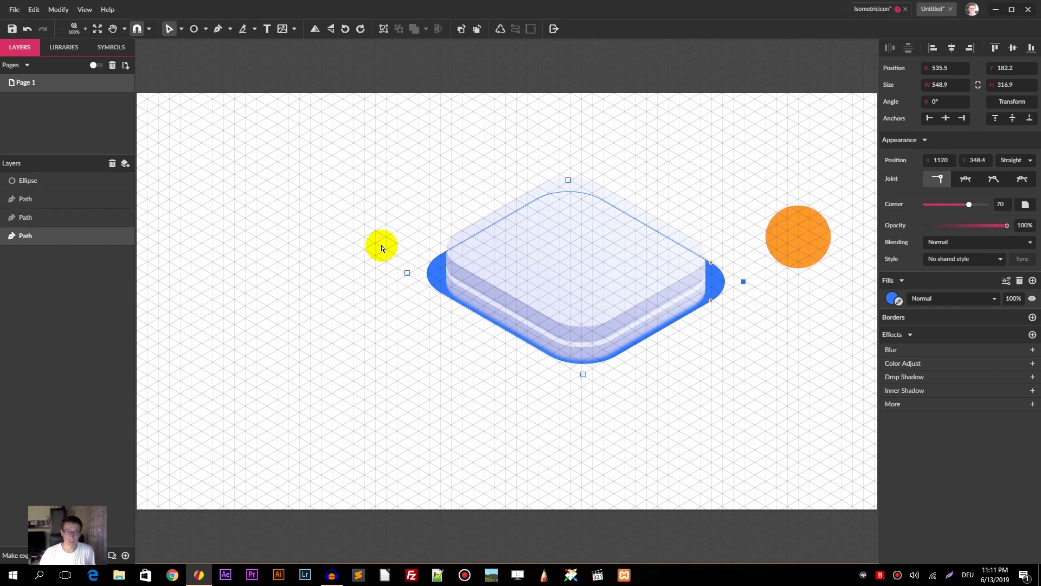
left_click_drag(382, 249, 421, 304)
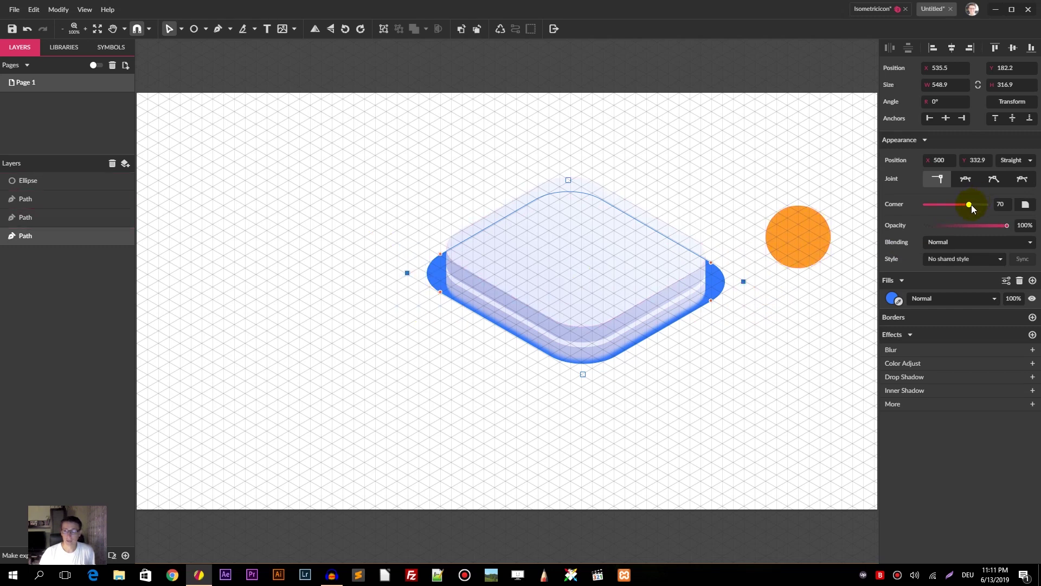
left_click_drag(972, 204, 978, 204)
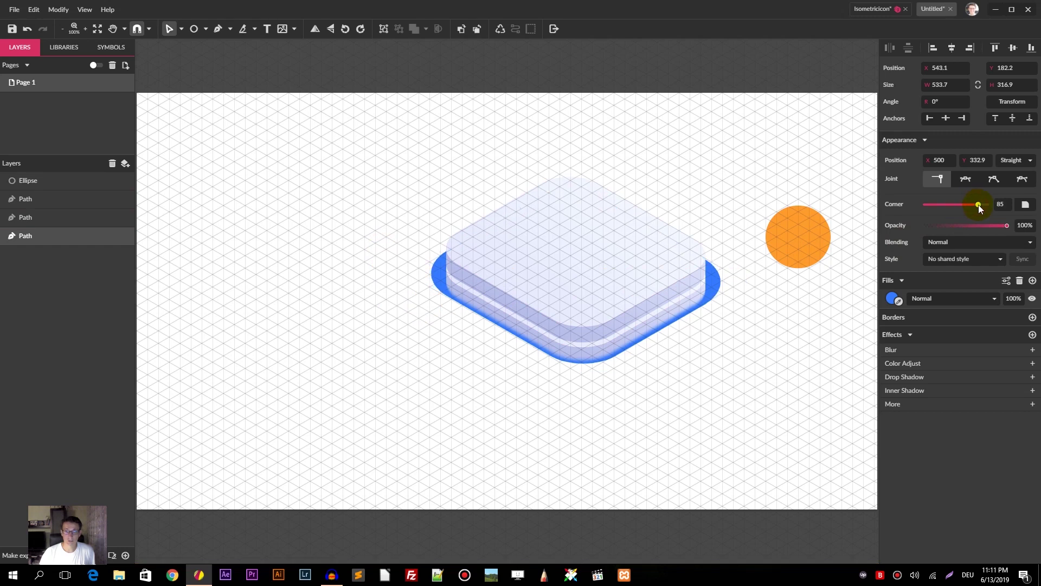
left_click(562, 137)
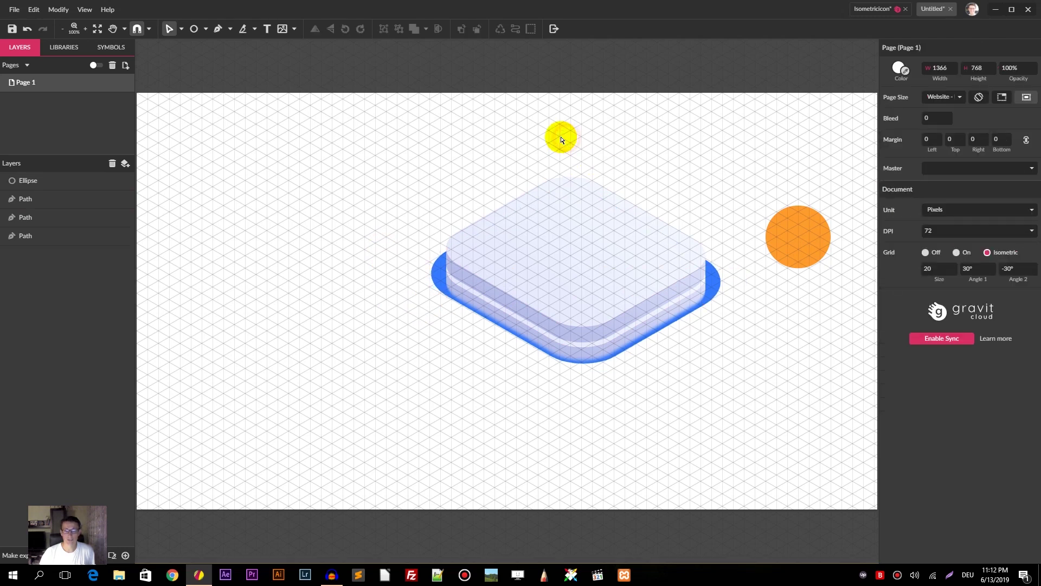
Reset the isometric page grid and change its Angle 2 from -30° to -60°
left_click(182, 29)
left_click(215, 48)
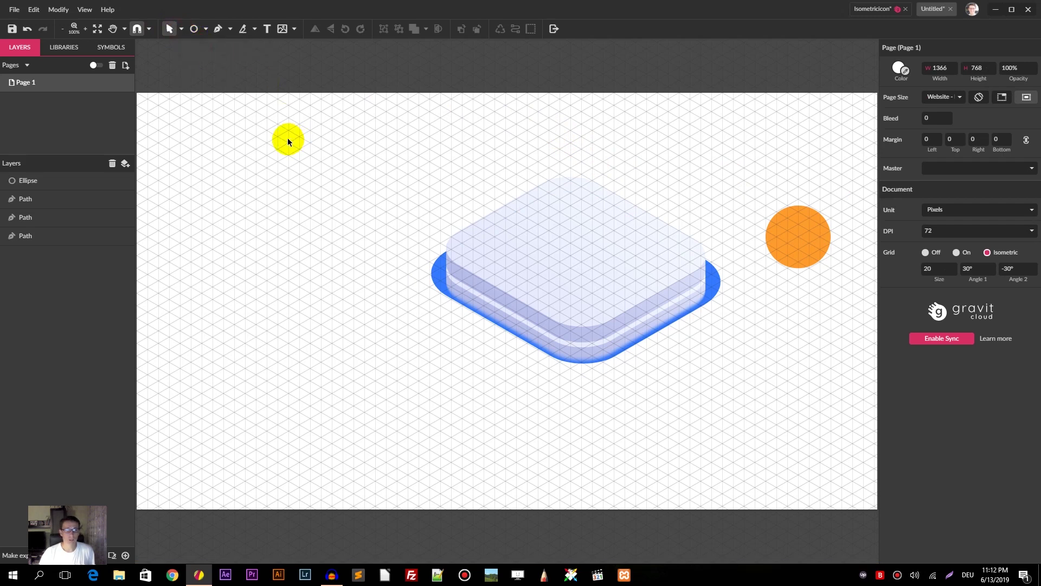
left_click(926, 252)
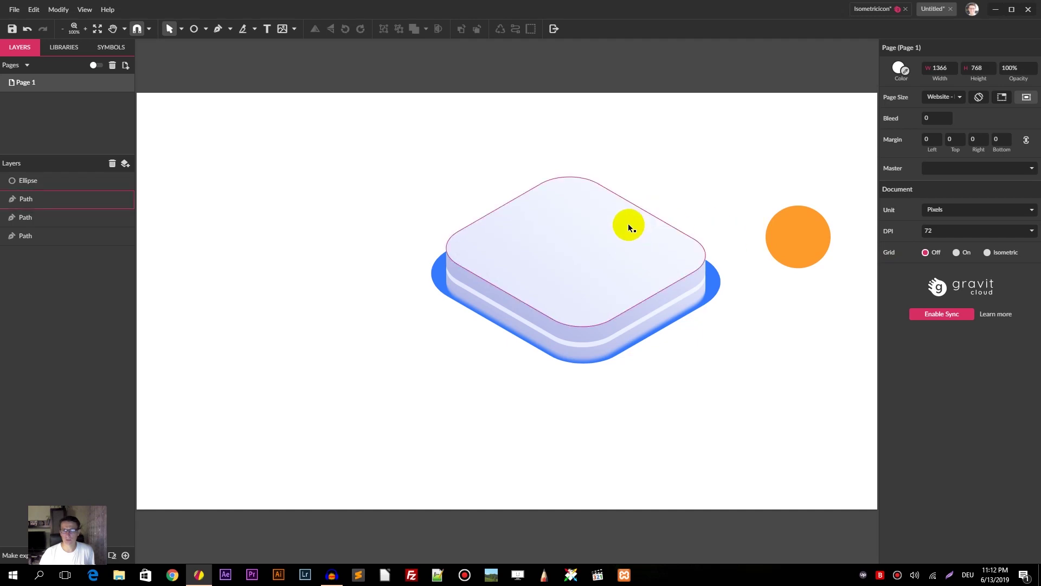
left_click(987, 252)
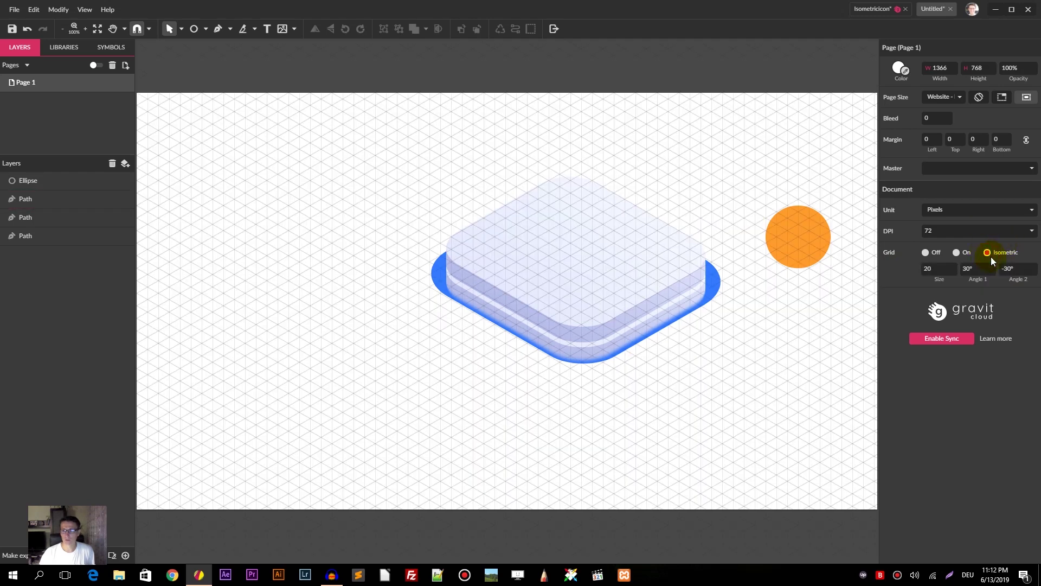
left_click(1006, 266)
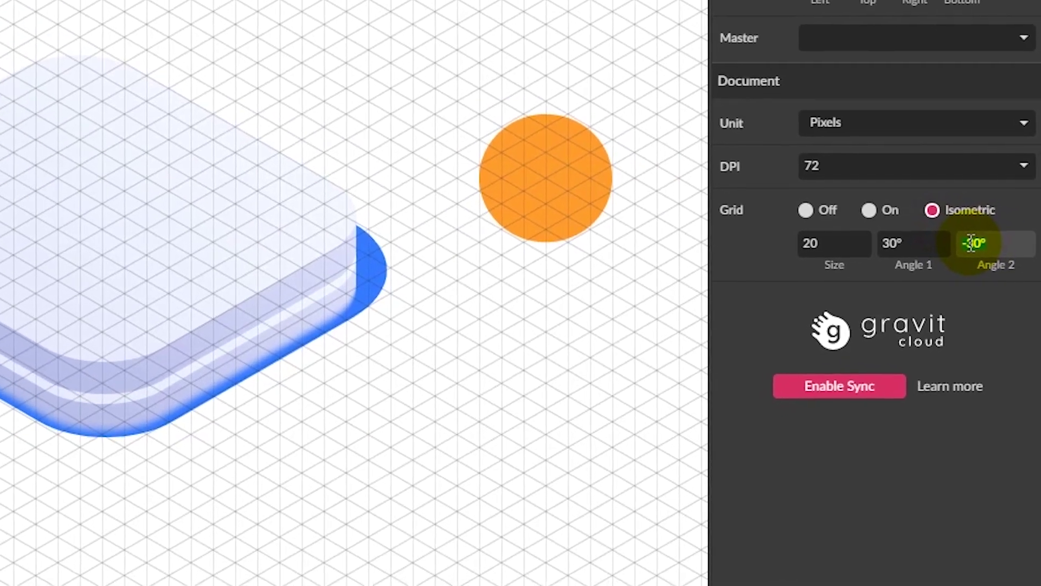
key("BackSpace")
key("BackSpace")
key("BackSpace")
key("BackSpace")
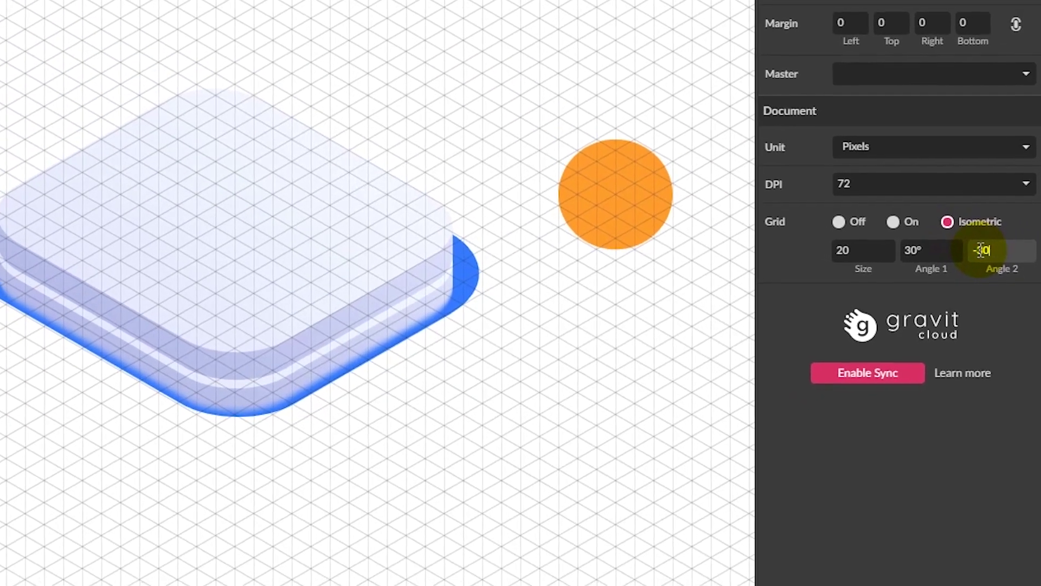
type("-60")
key("Return")
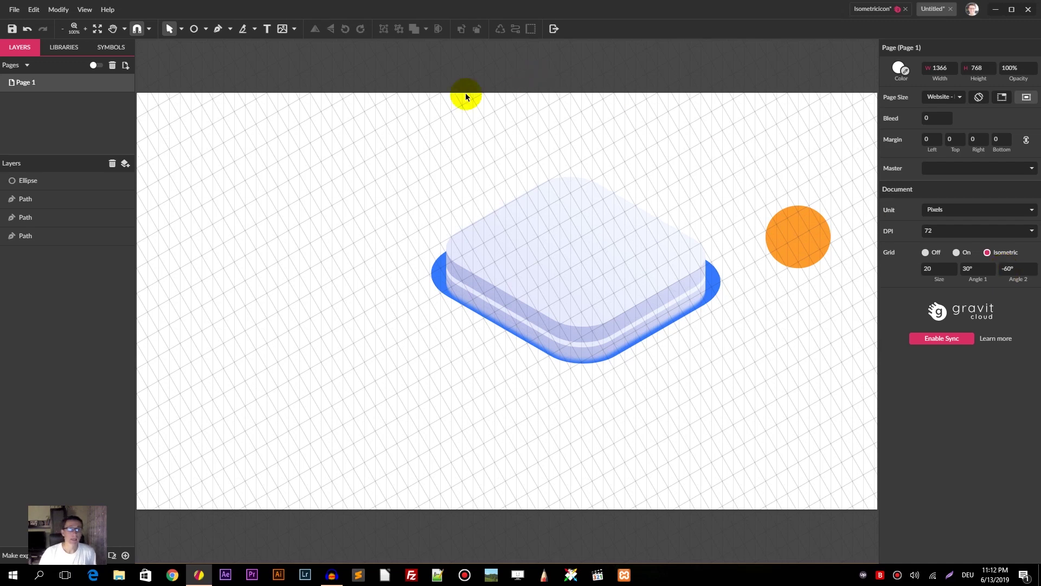
left_click(149, 29)
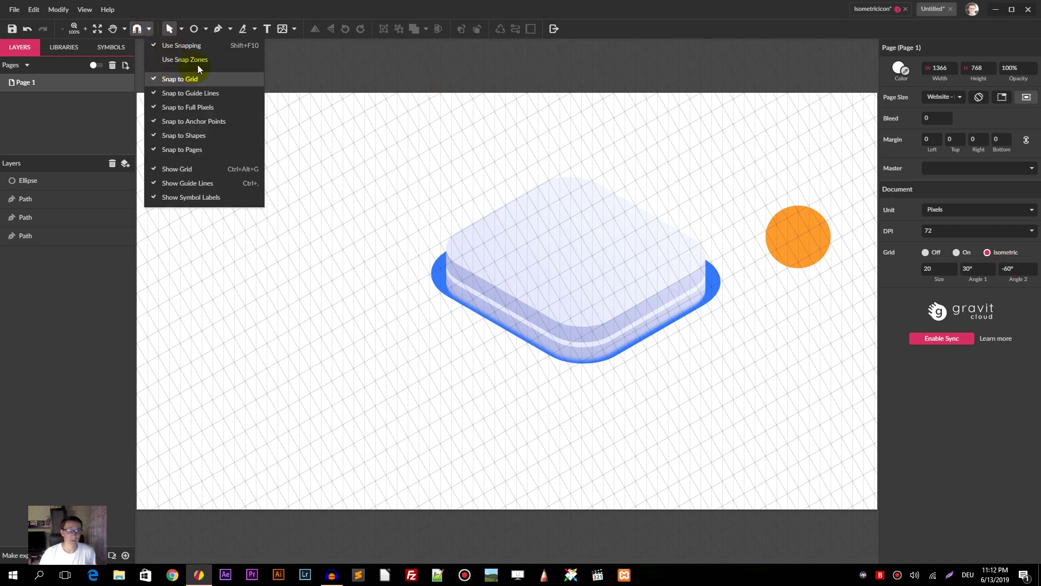
left_click(822, 216)
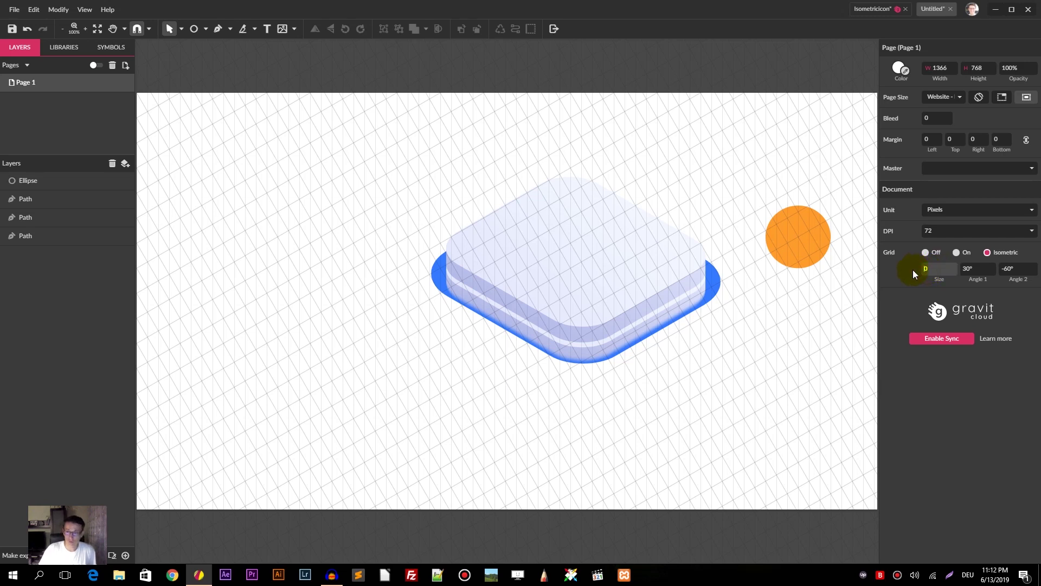
key("Return")
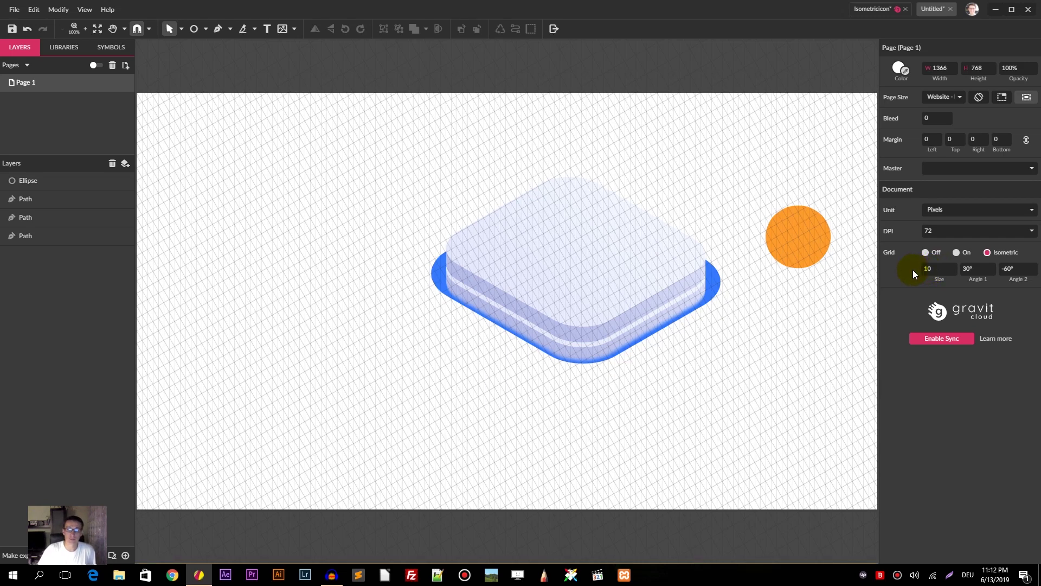
left_click(926, 269)
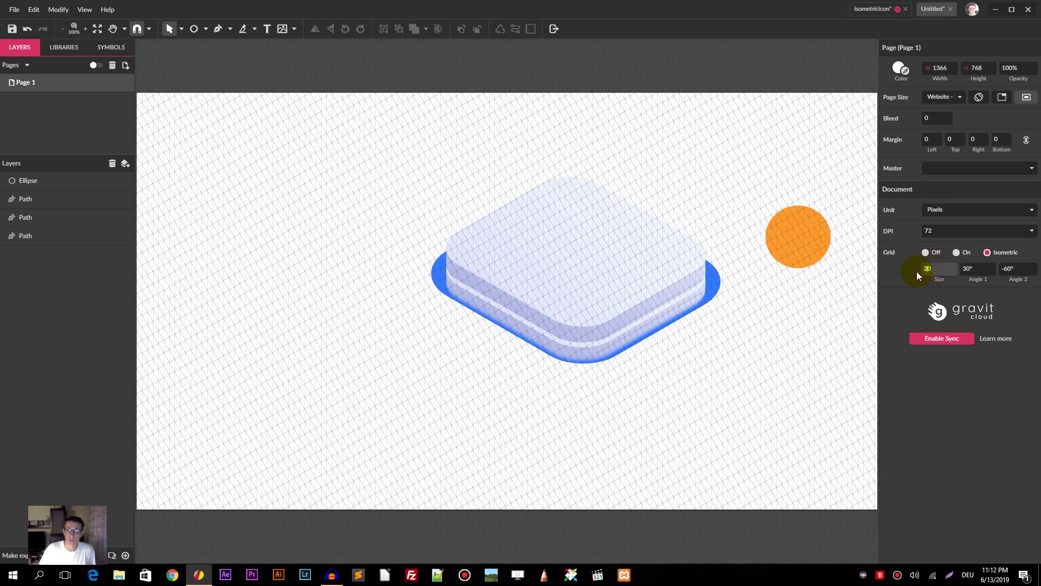
key("Return")
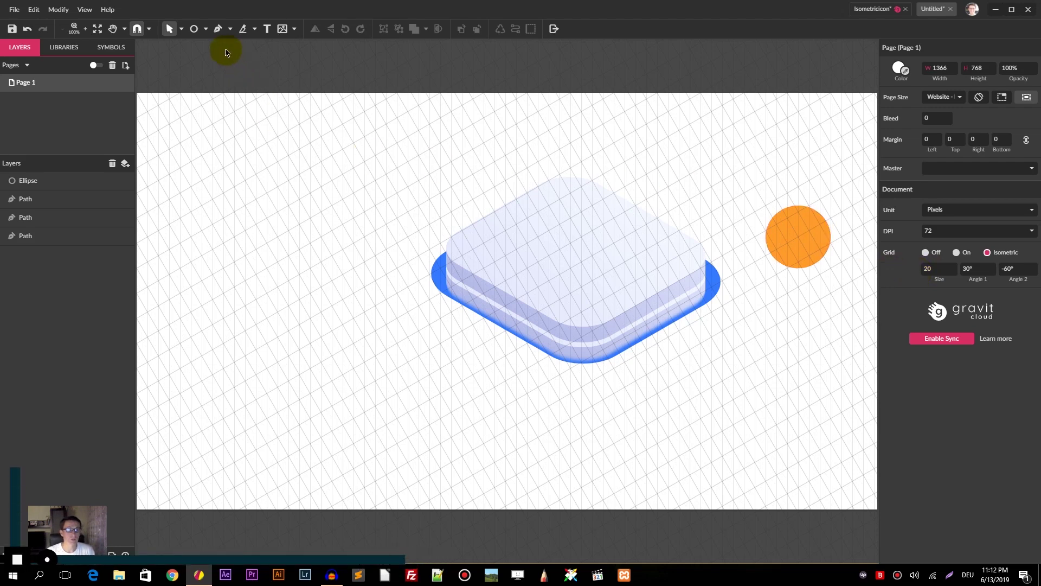
Draw a closed four-sided tablet path, 300 × 334.9, along the isometric grid with the Pen
left_click(217, 30)
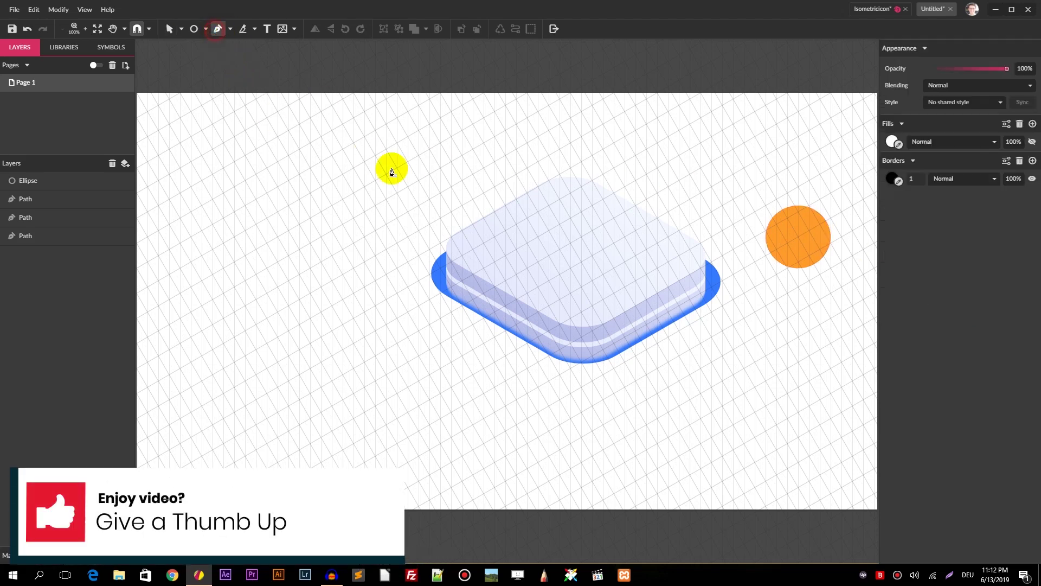
left_click(483, 168)
left_click(559, 298)
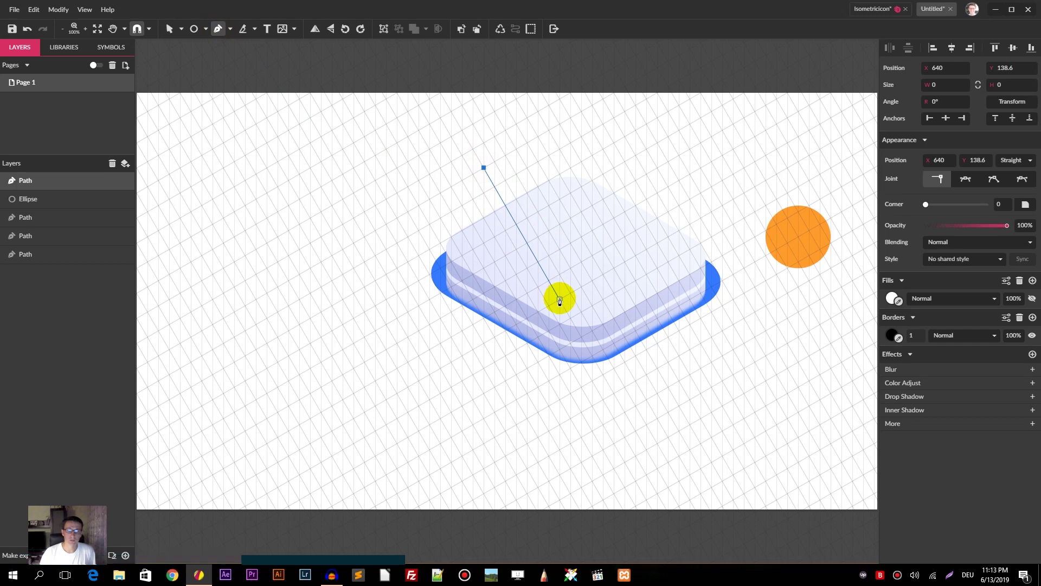
left_click(647, 249)
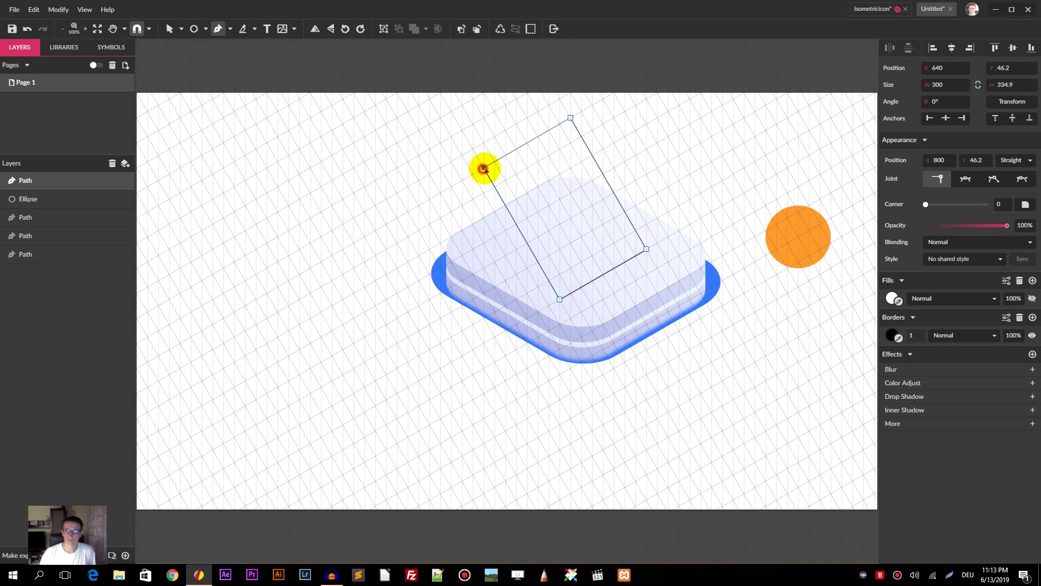
left_click(484, 168)
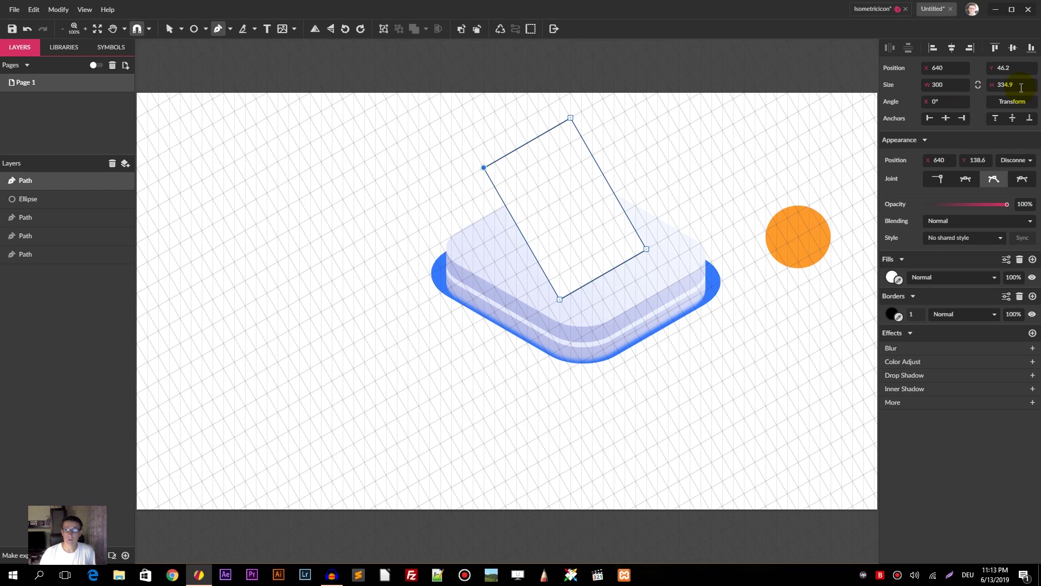
left_click(169, 29)
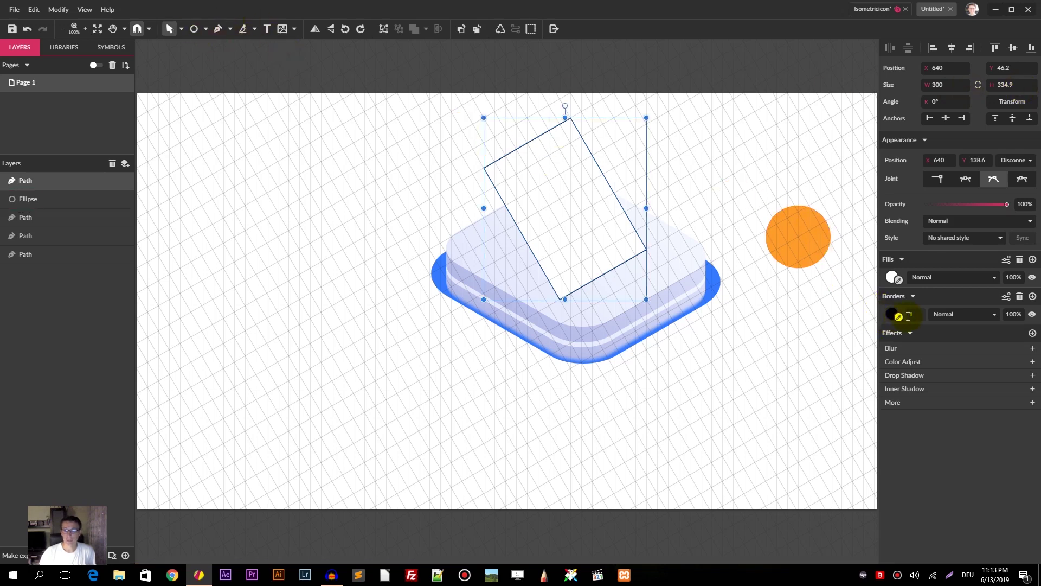
Fill the tablet with a linear gradient from pale cyan through pink #FE65F9 to blue #347AFE
left_click(891, 277)
left_click(904, 295)
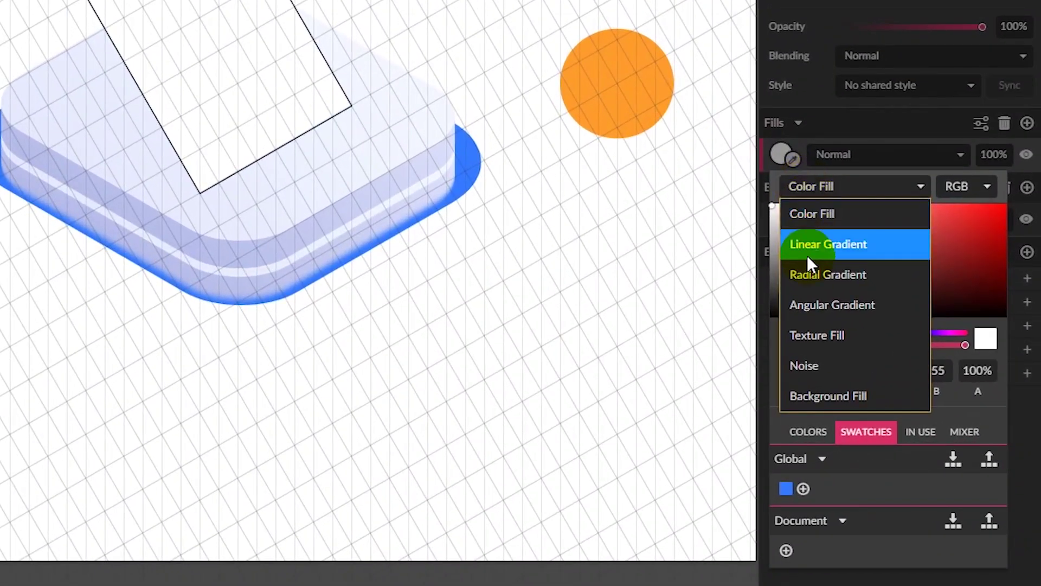
left_click(904, 314)
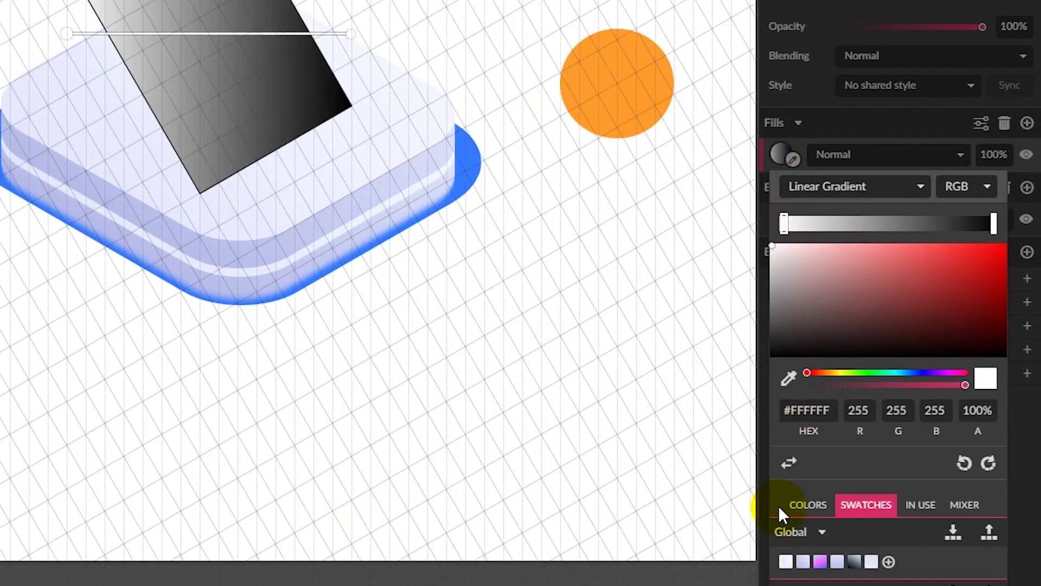
left_click(822, 562)
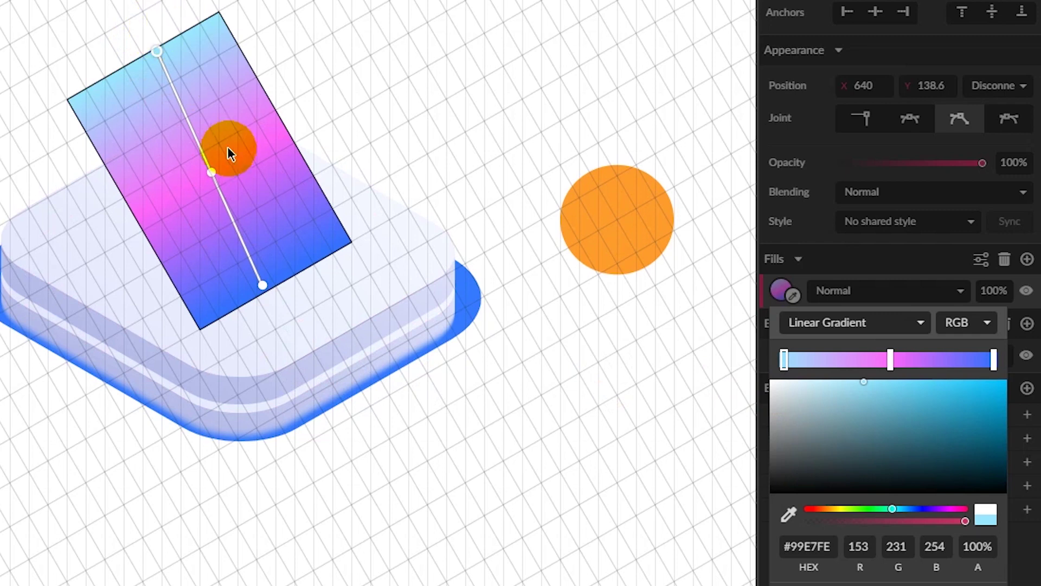
left_click_drag(157, 51, 172, 46)
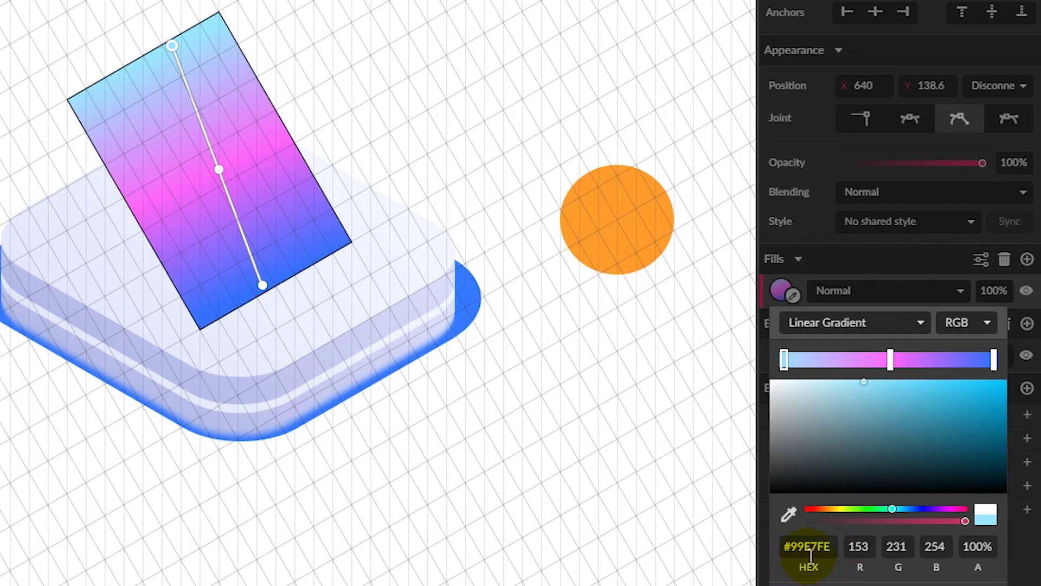
left_click(892, 365)
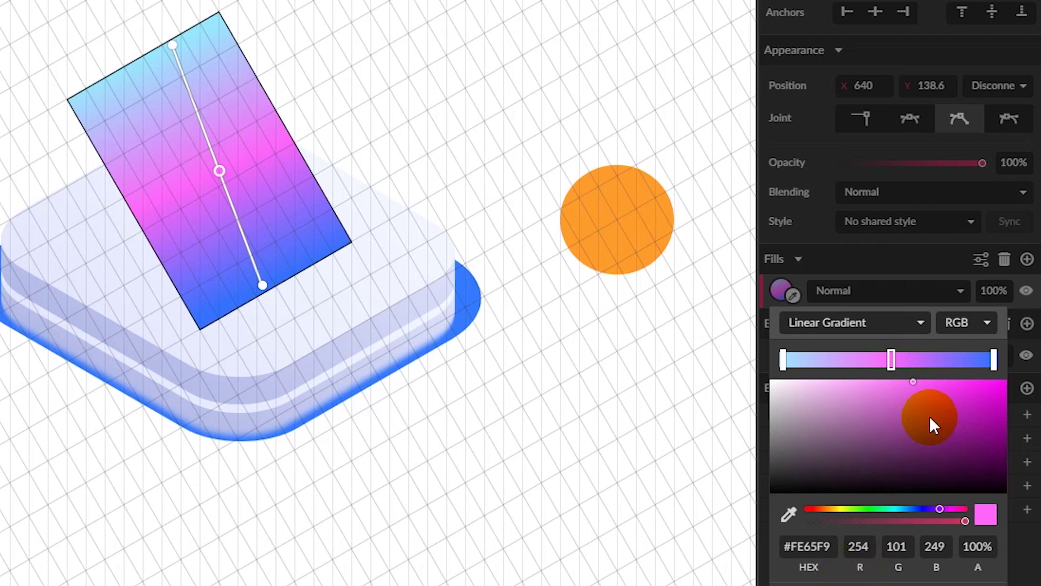
left_click(993, 364)
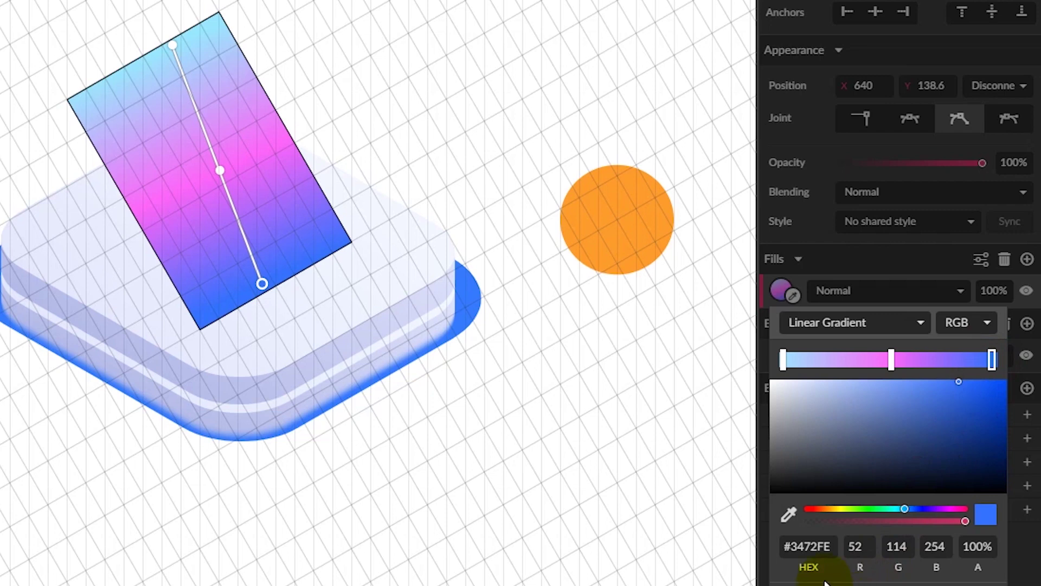
left_click(295, 172)
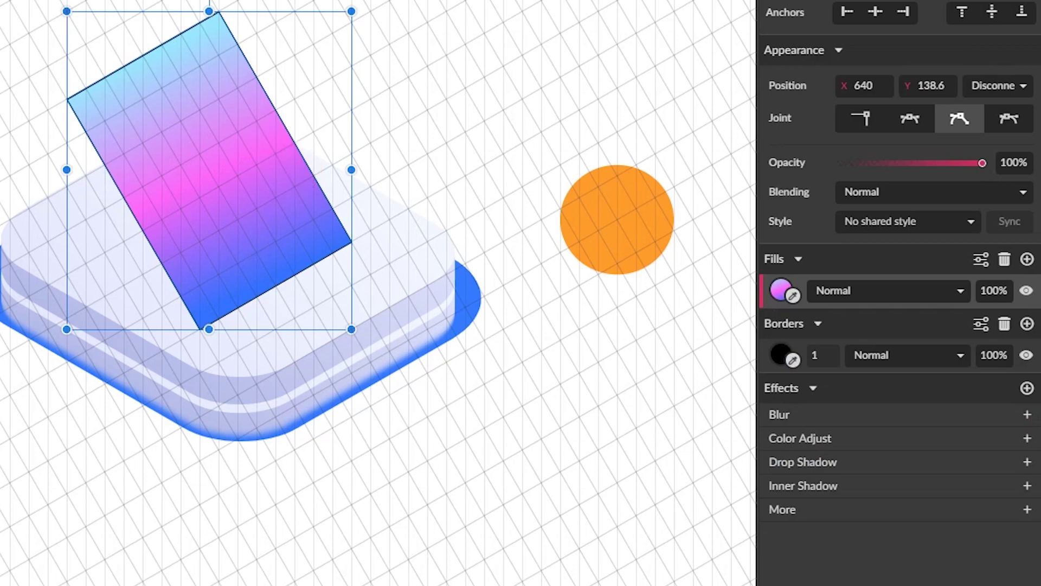
Toggle off snapping to the grid and set the tablet path's joints to Straight
left_click(149, 29)
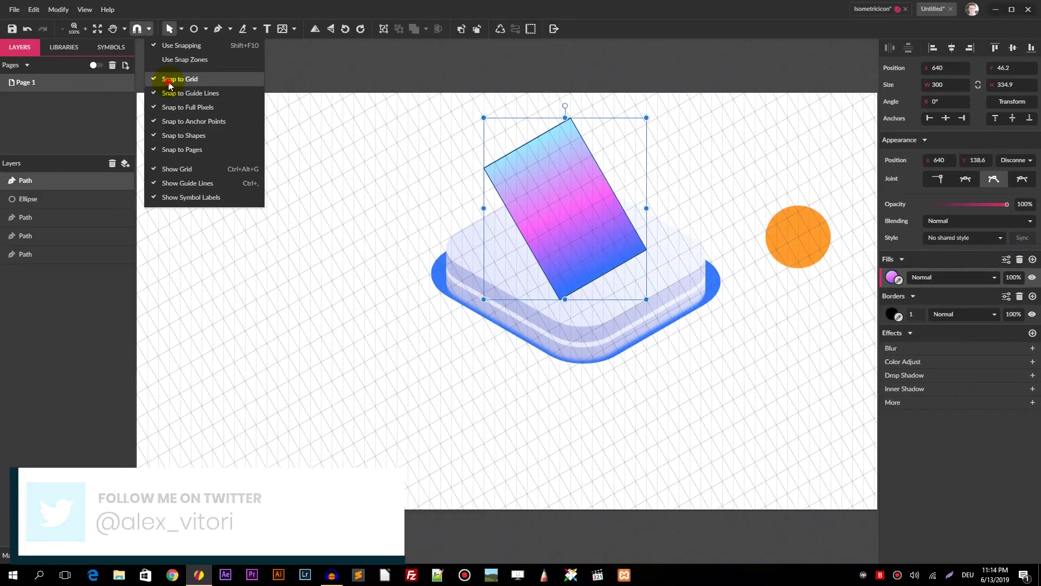
left_click(169, 79)
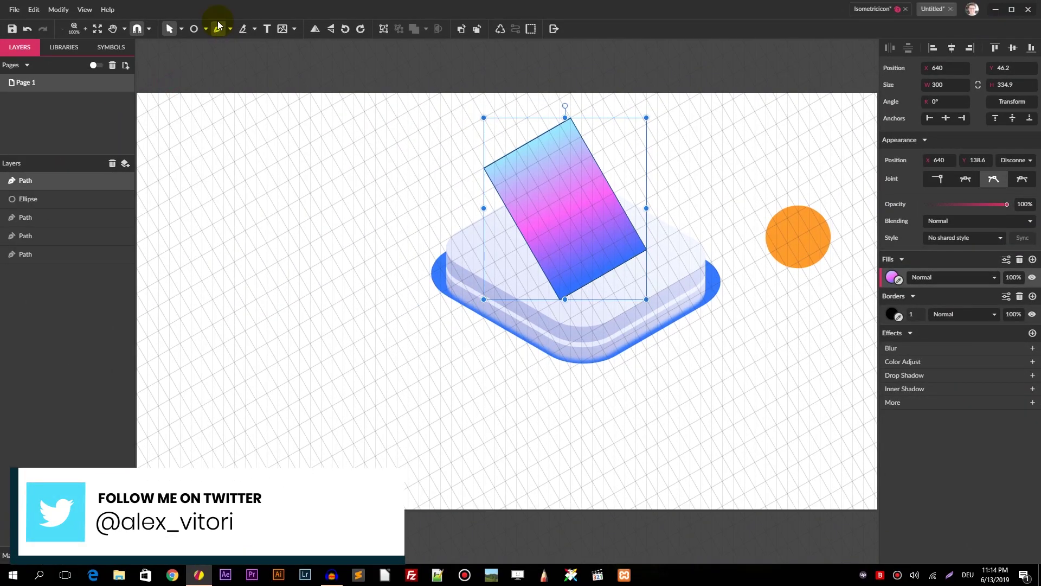
left_click(219, 28)
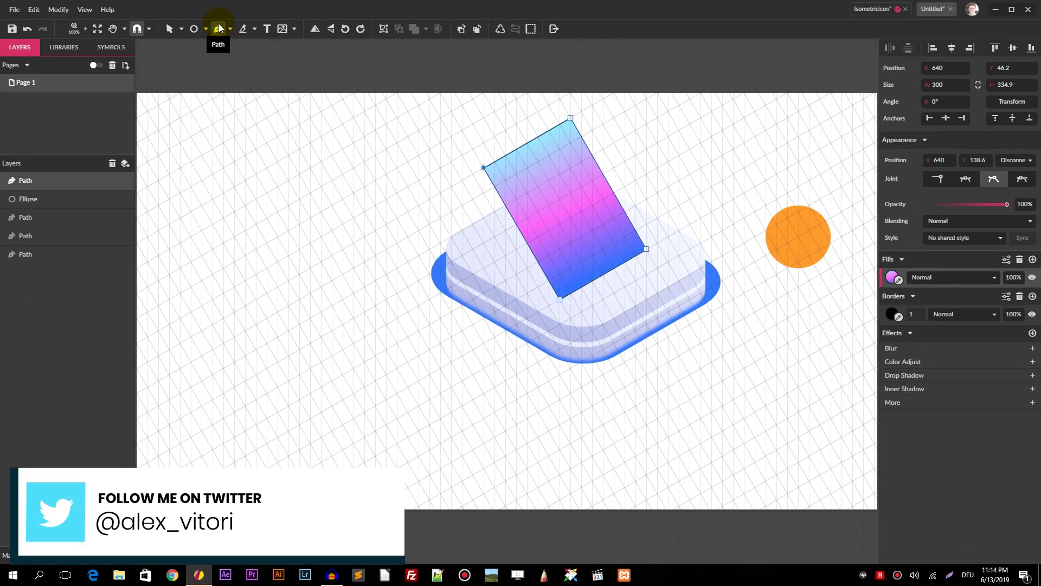
left_click(181, 29)
left_click(202, 57)
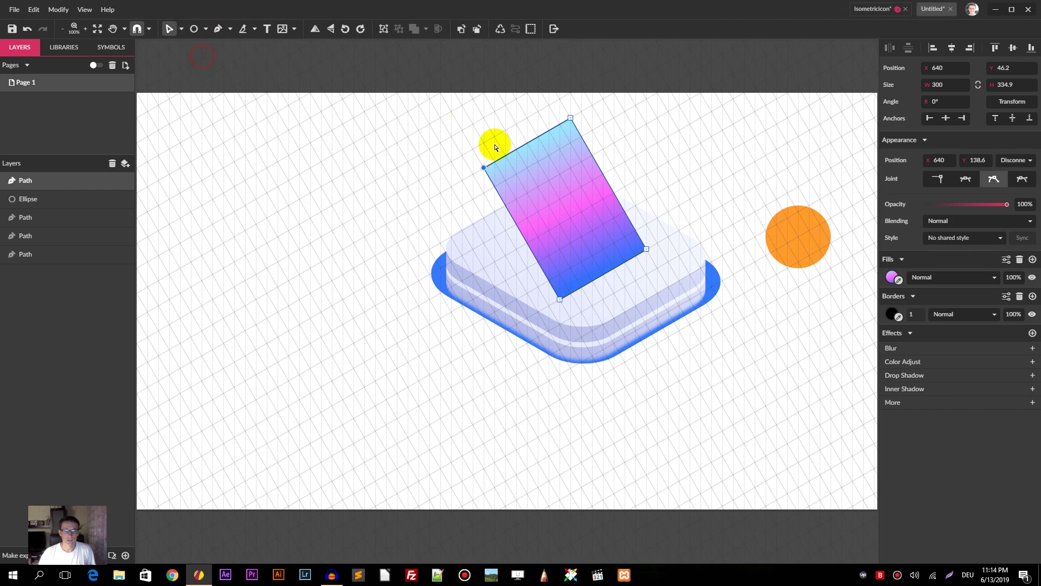
left_click(941, 179)
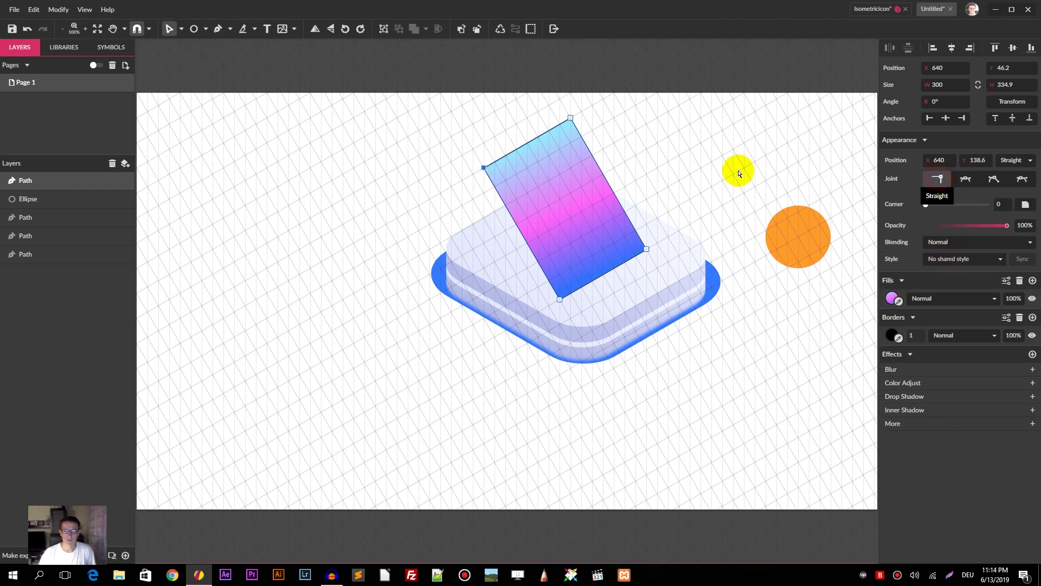
left_click(528, 111)
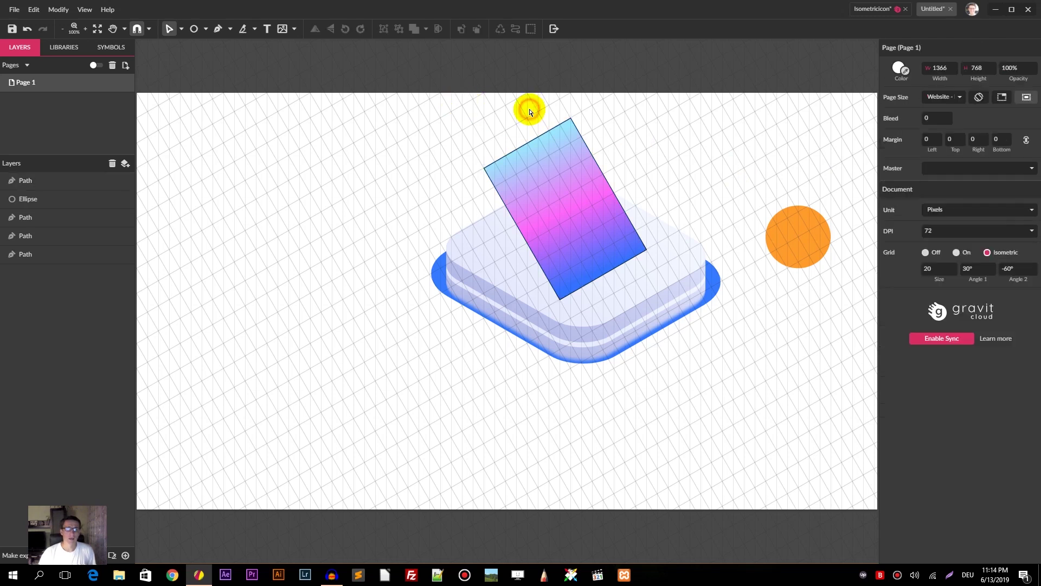
Select all four tablet anchors and round the corners to a value of 14
left_click(554, 155)
left_click(571, 119)
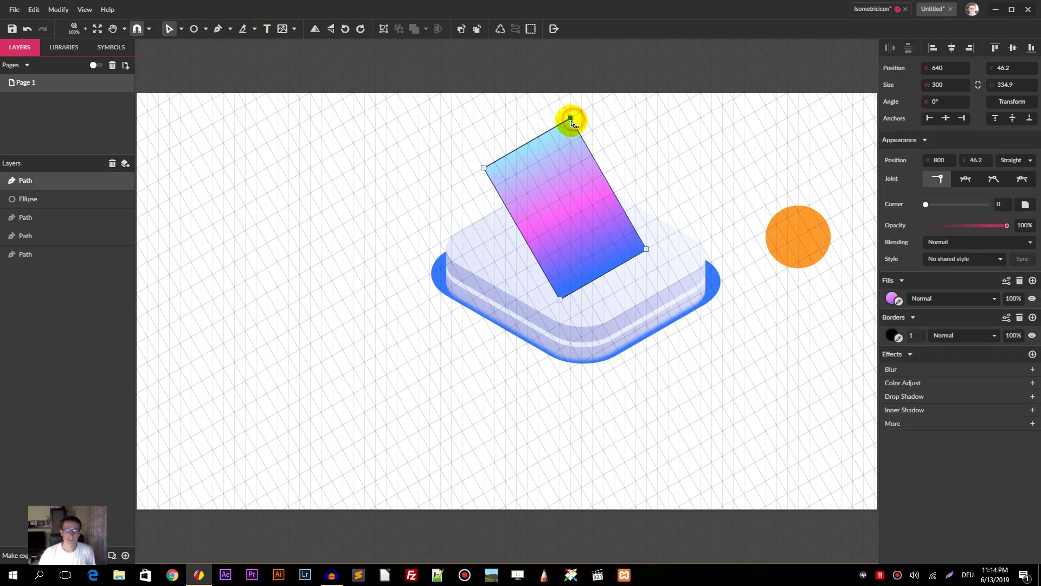
left_click(483, 168)
left_click(568, 299, "shift")
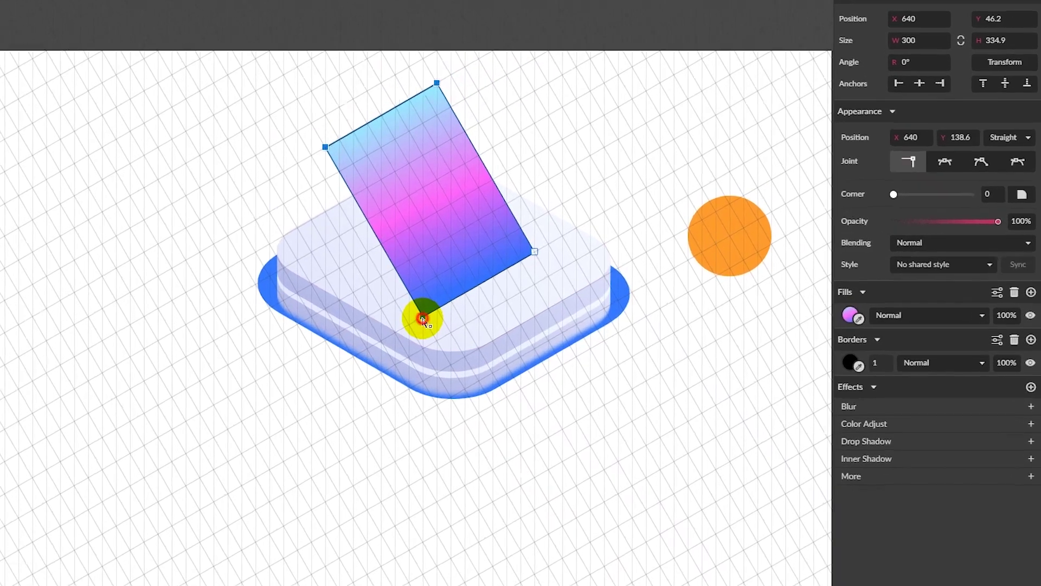
left_click(648, 250, "shift")
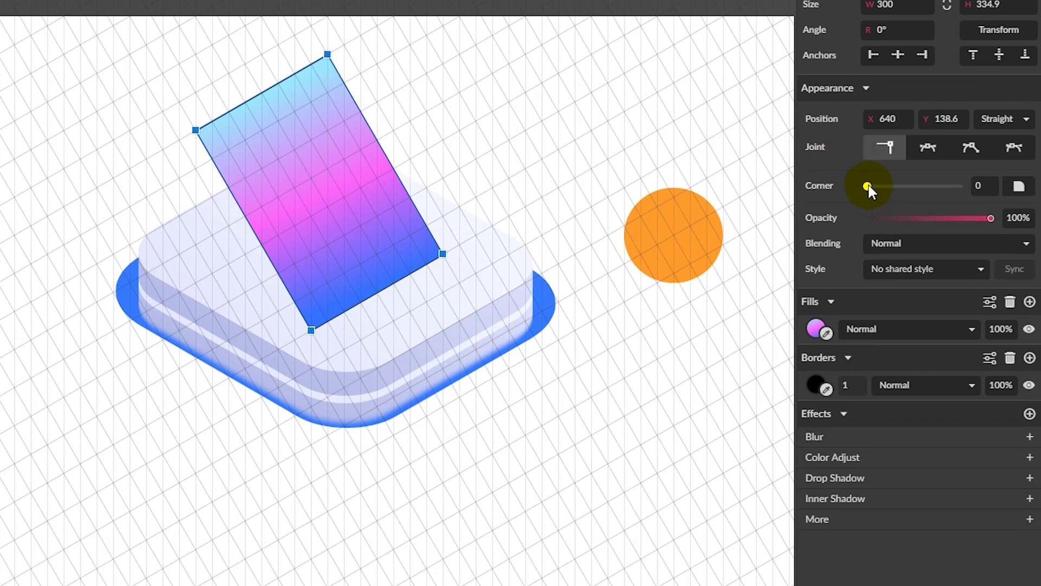
left_click_drag(868, 186, 881, 187)
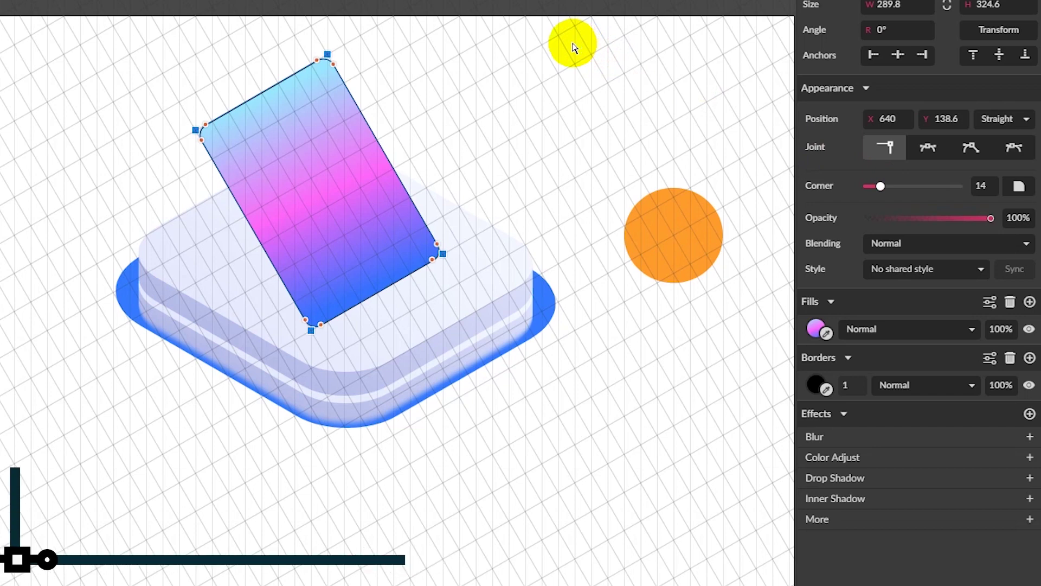
Draw a second, larger four-sided gradient shape, 393 × 363.3, overlapping the tablet's upper right
key("ctrl+shift+p")
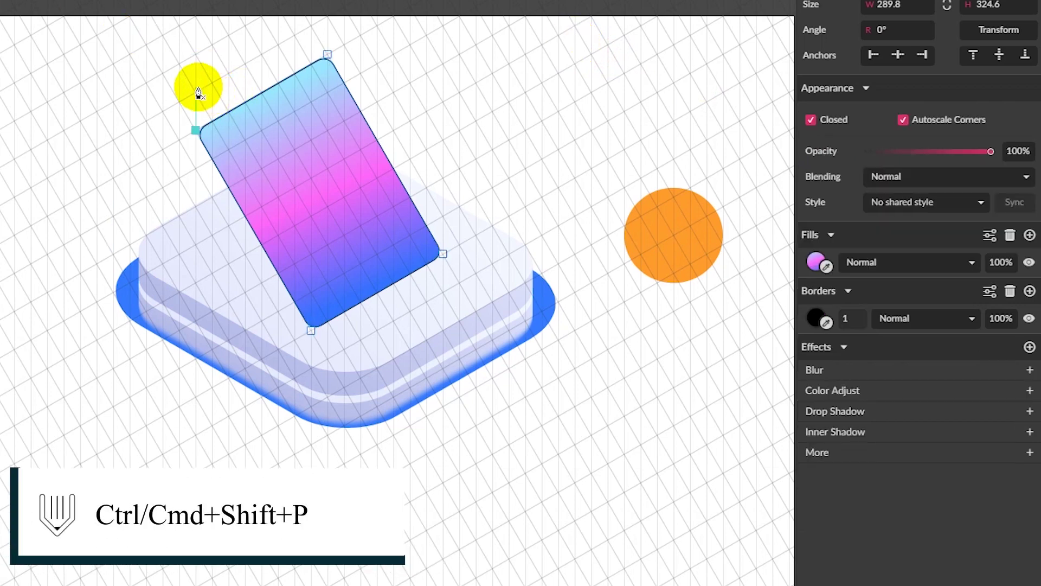
left_click(195, 54)
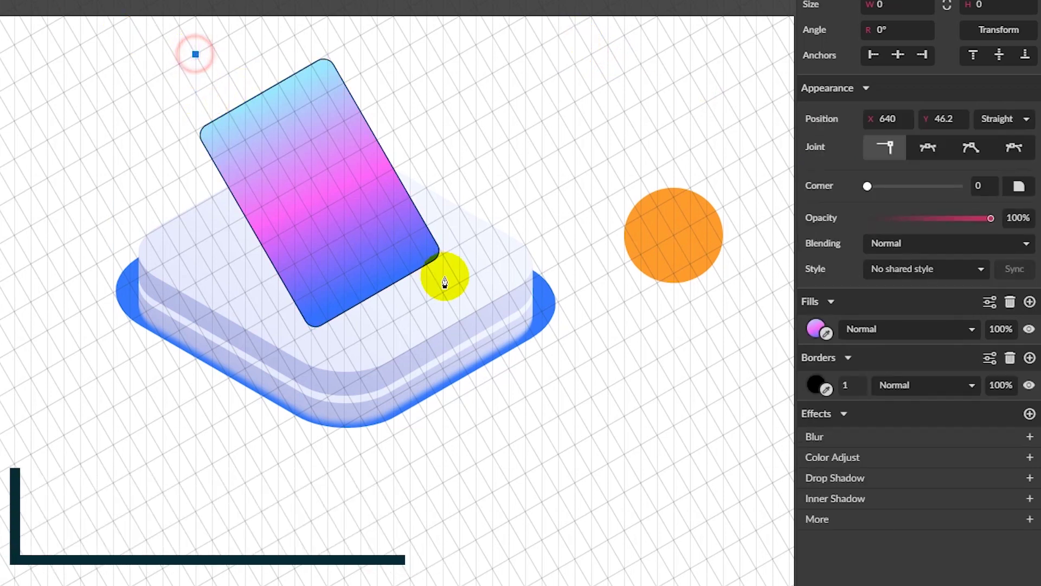
left_click(476, 282)
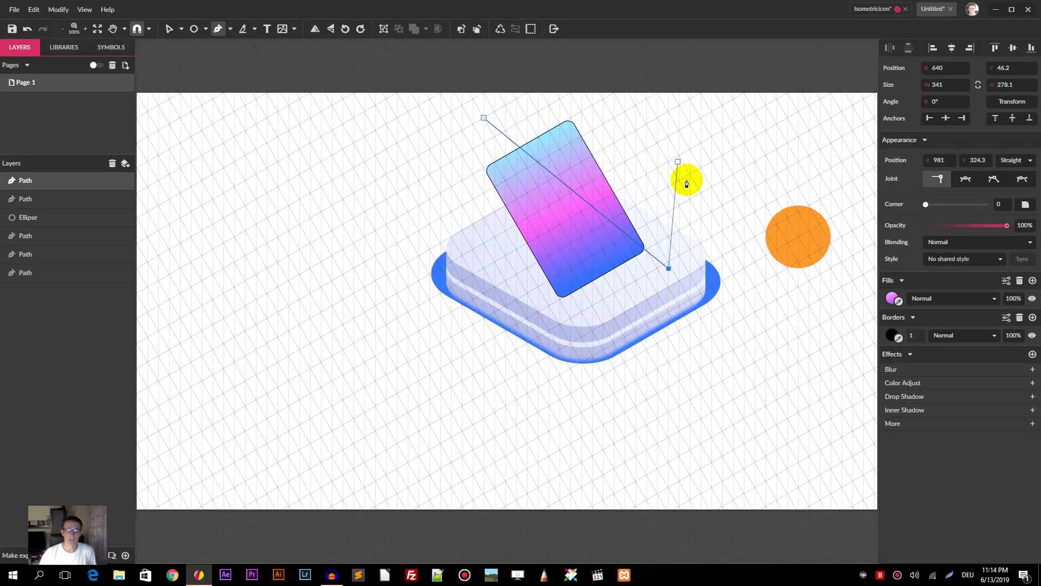
left_click(697, 164)
left_click(608, 72)
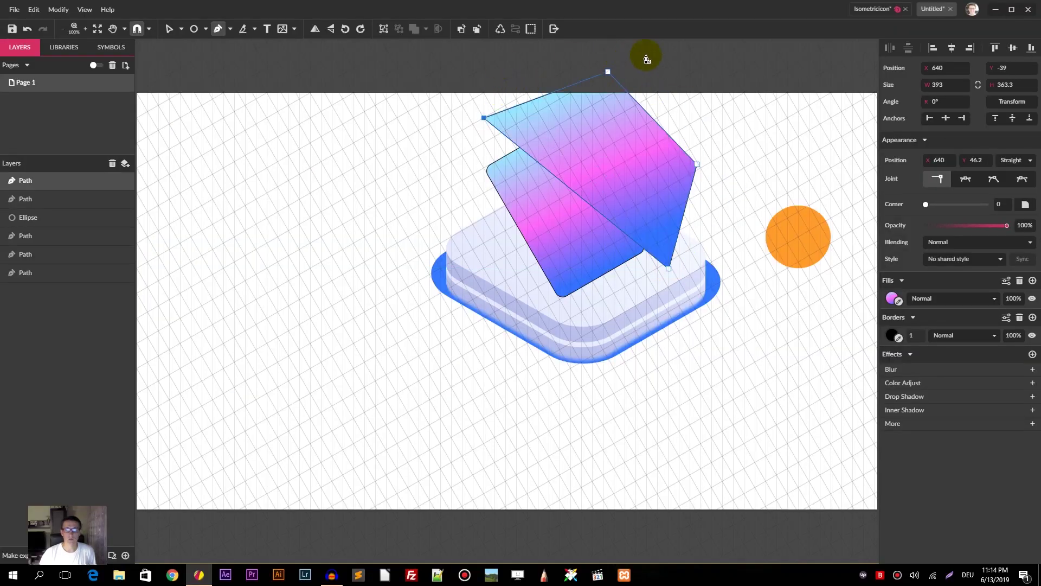
left_click(490, 107)
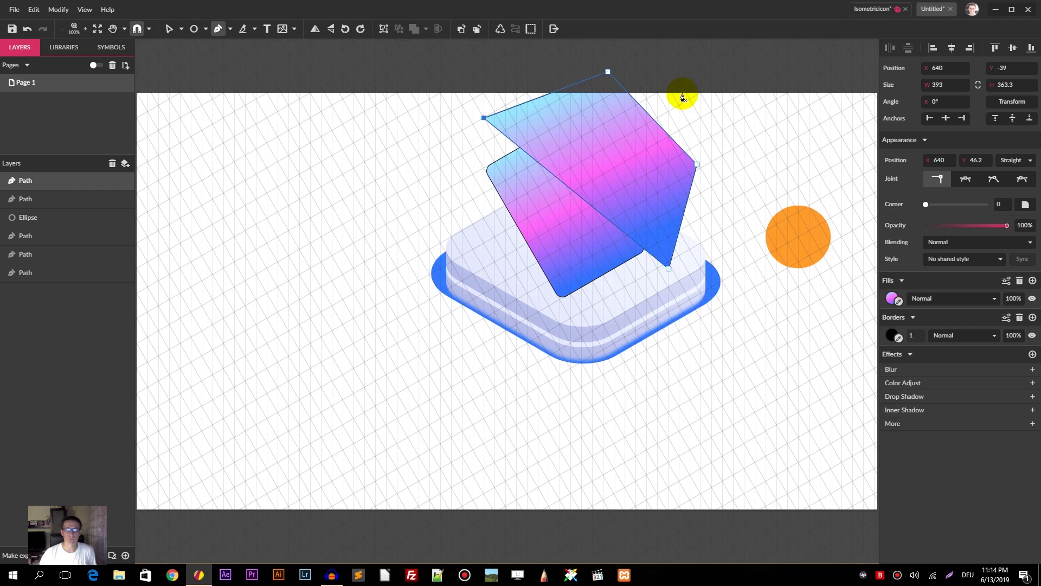
Return to the Select tool and select the rounded tablet rectangle
left_click(182, 29)
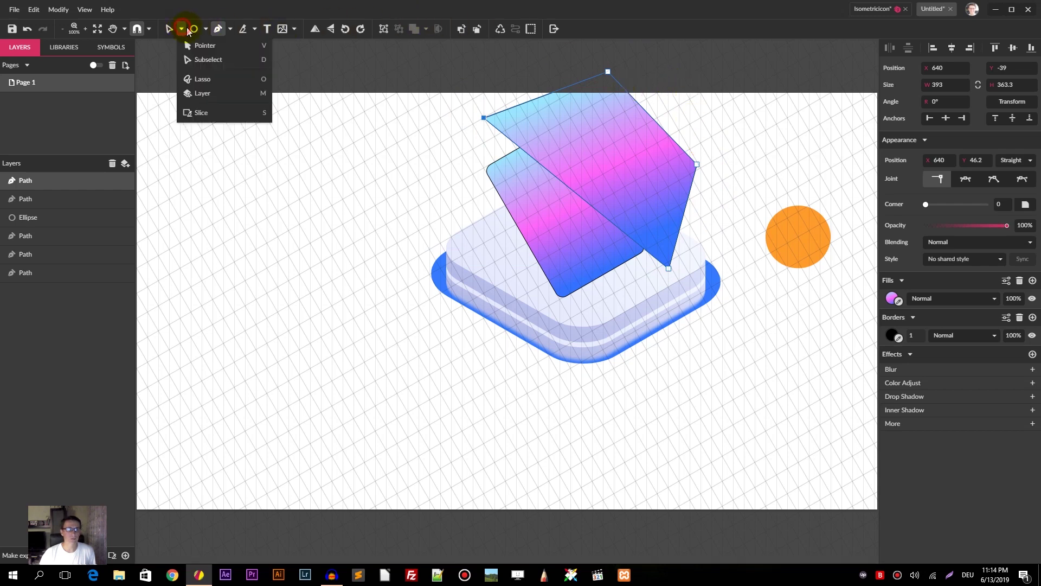
left_click(191, 44)
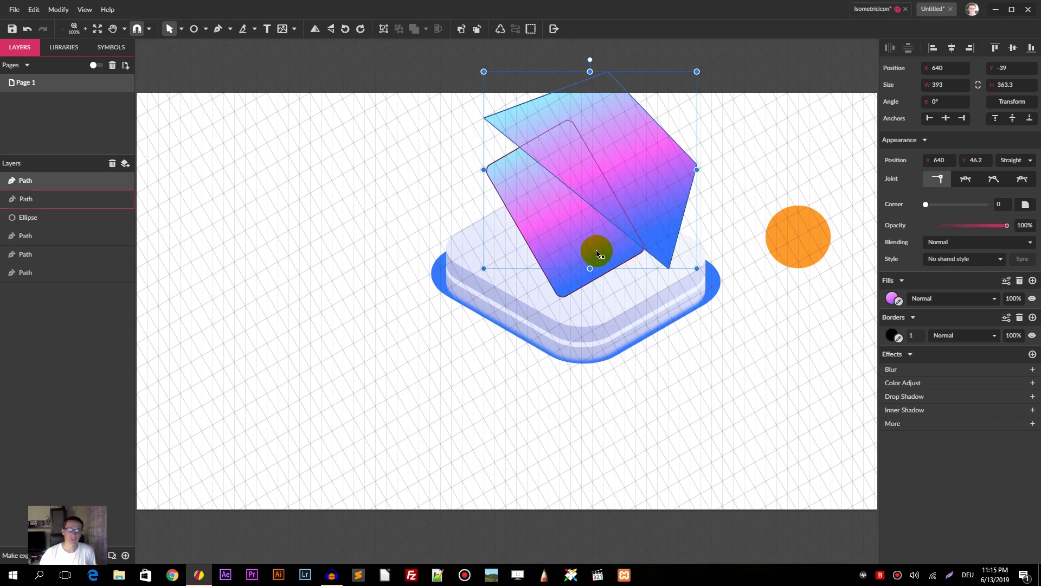
left_click(358, 170)
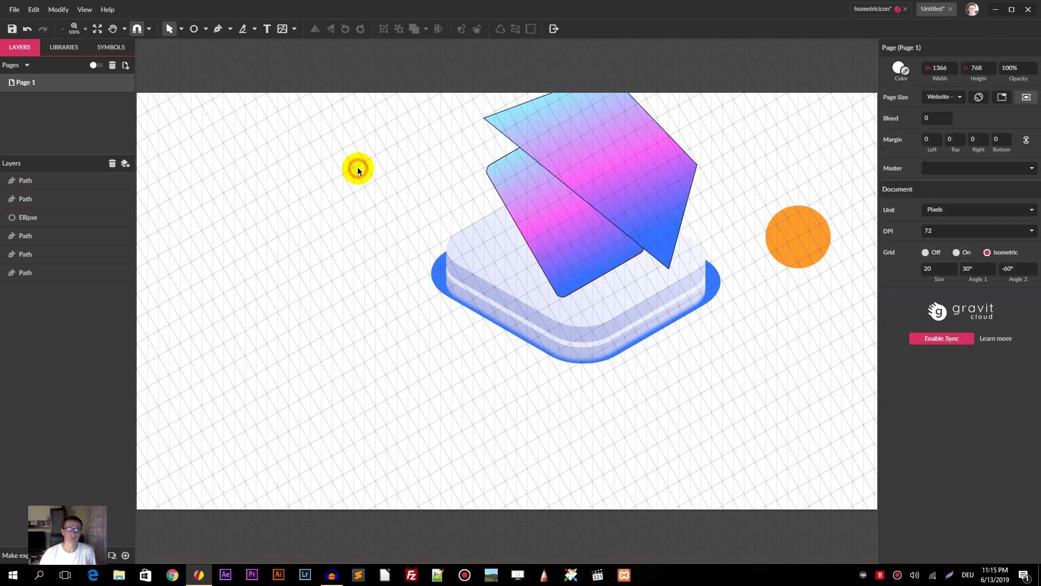
left_click(494, 186)
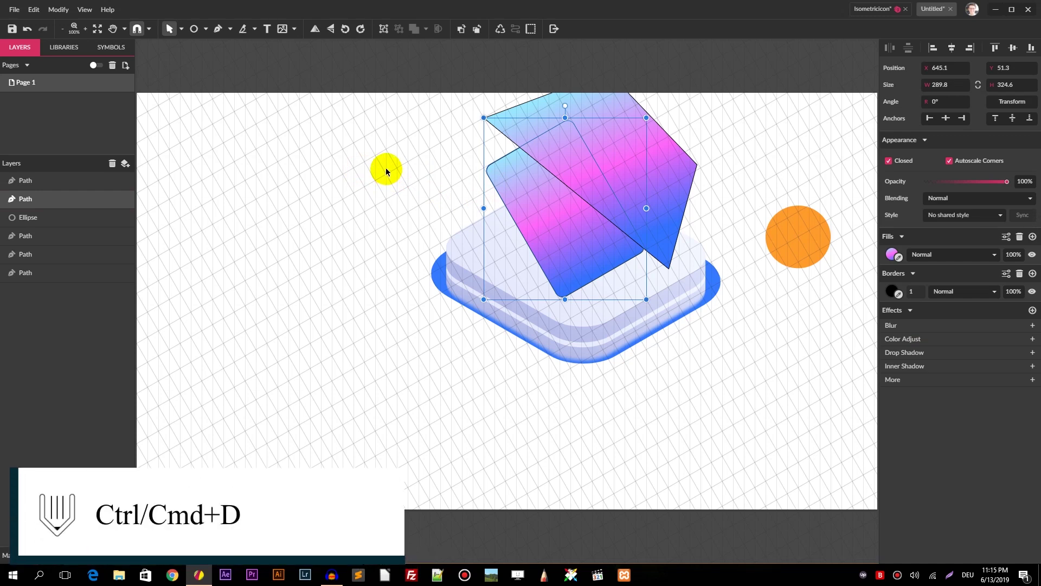
Duplicate the rounded tablet and Intersect the copy with the angled gradient shape
key("ctrl+d")
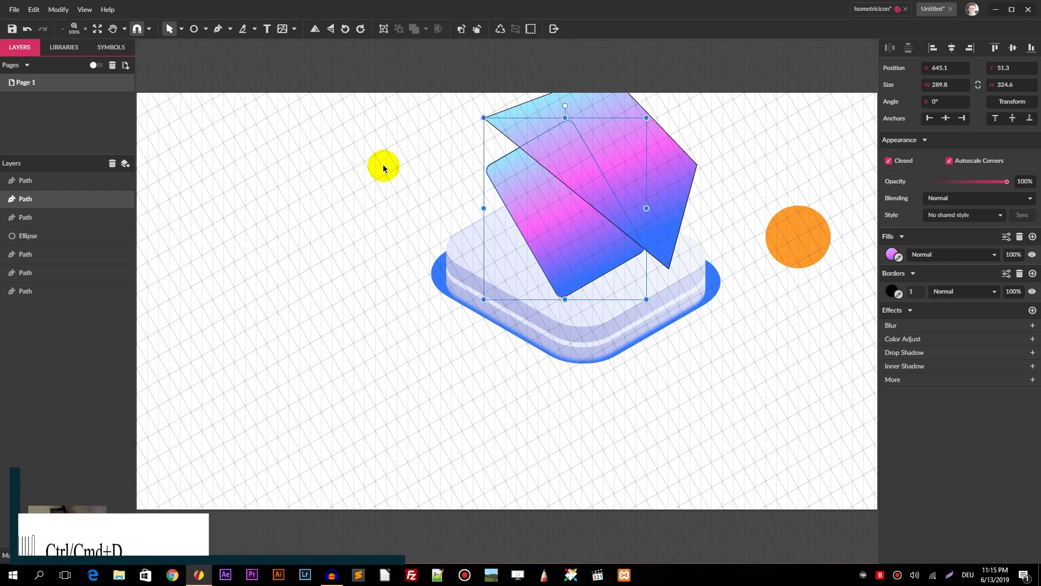
left_click(30, 11)
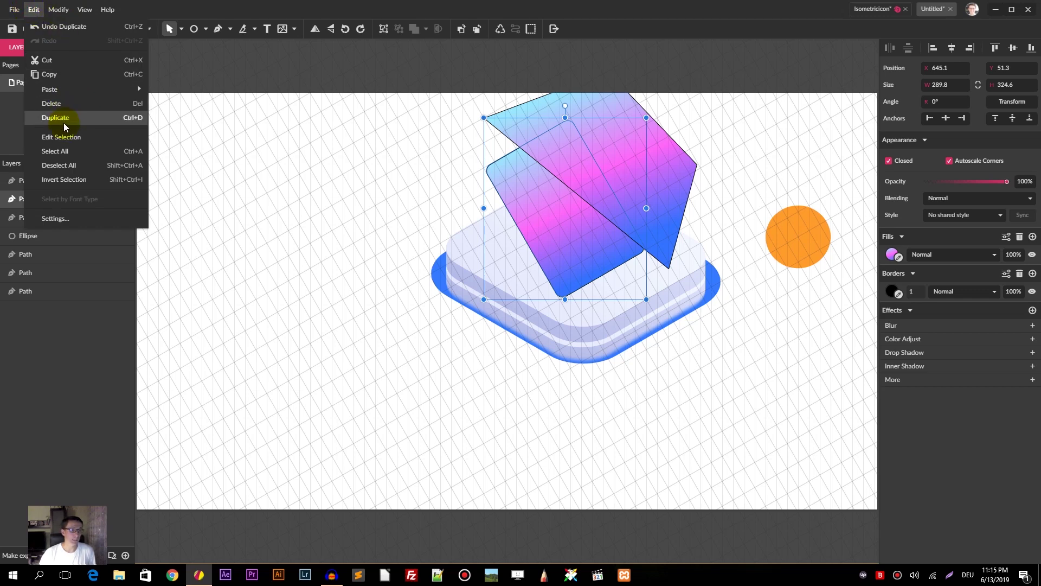
left_click(601, 18)
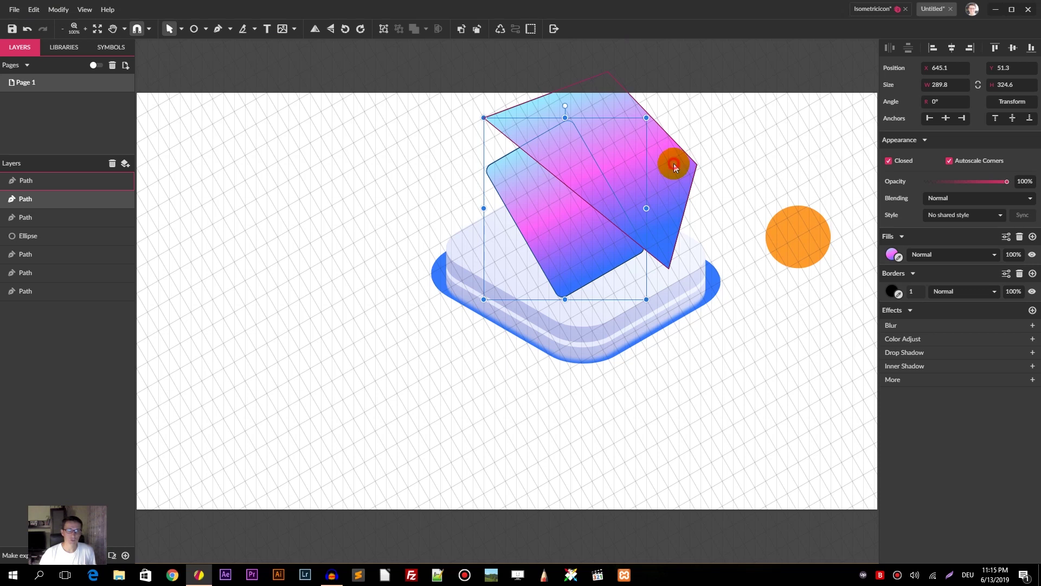
left_click(673, 163, "shift")
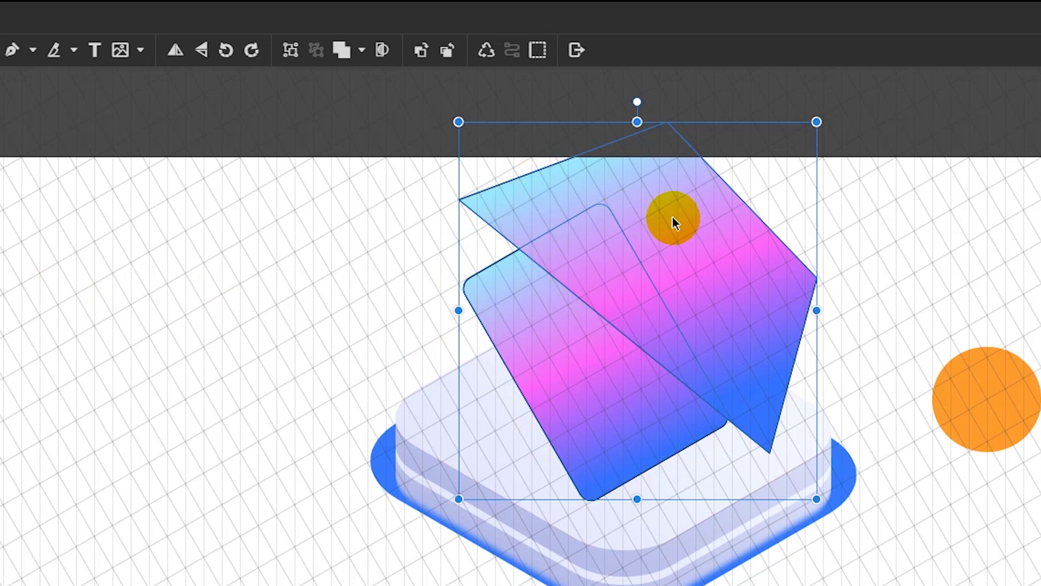
left_click(362, 47)
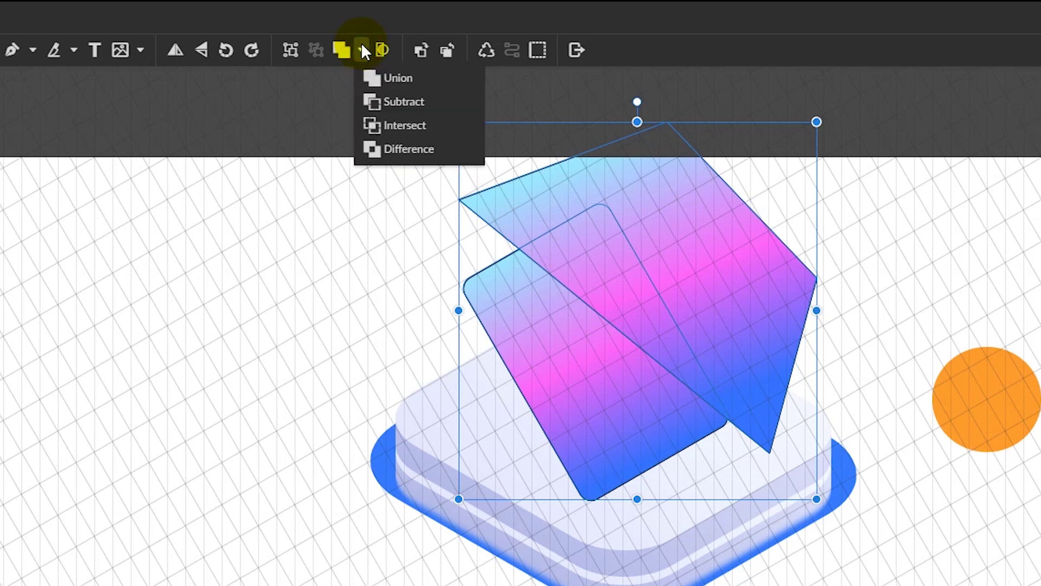
left_click(414, 128)
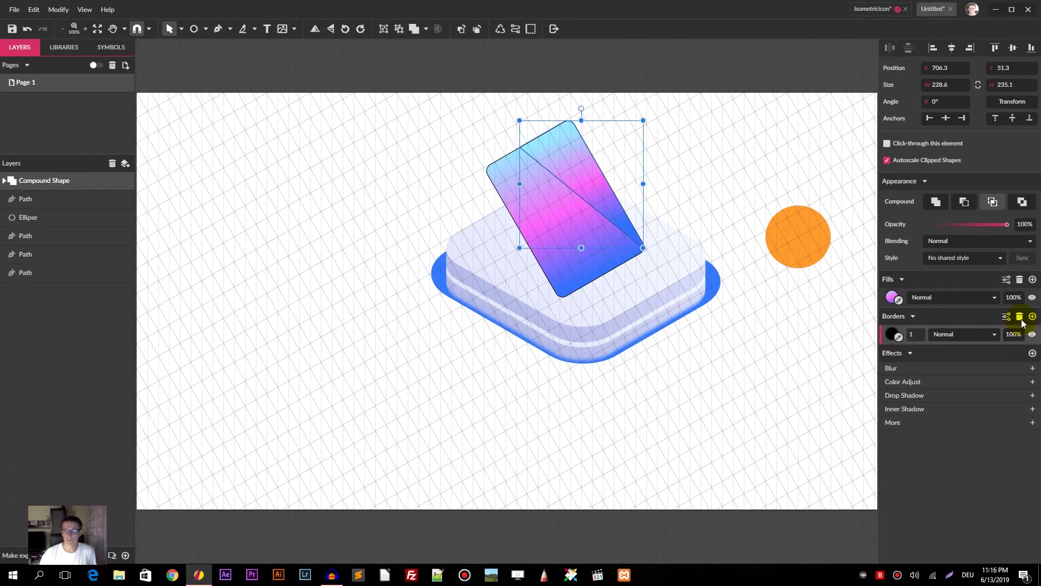
Remove the compound piece's border, apply the light-blue-to-black gradient, and blend it in Screen mode
left_click(1019, 316)
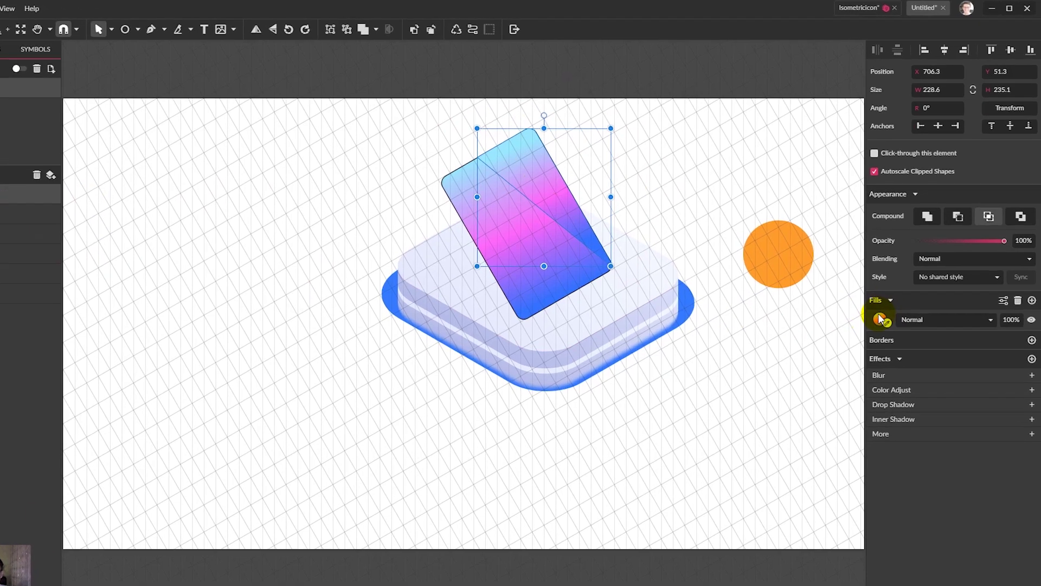
left_click(892, 297)
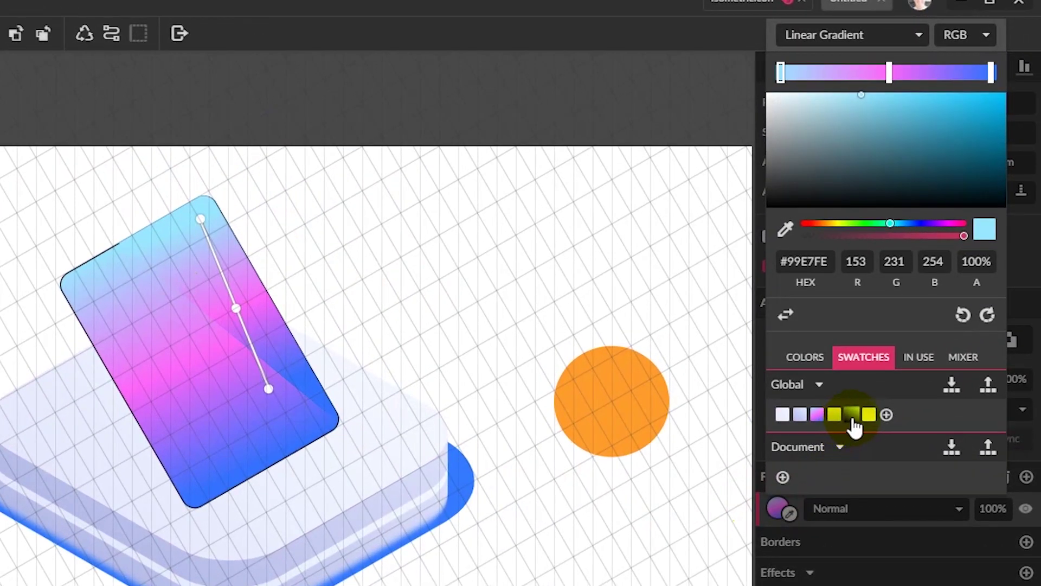
left_click(868, 381)
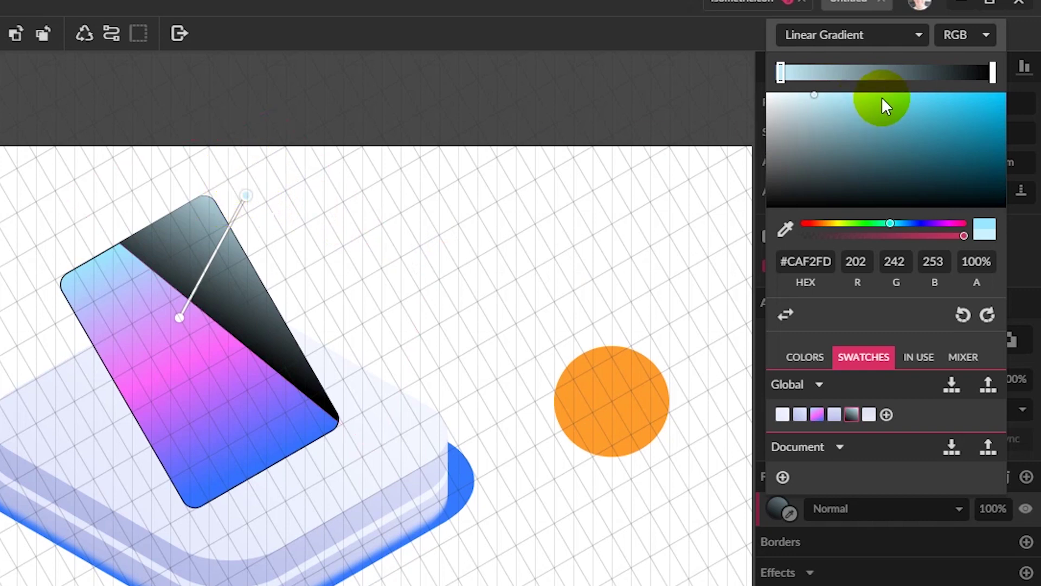
left_click(993, 70)
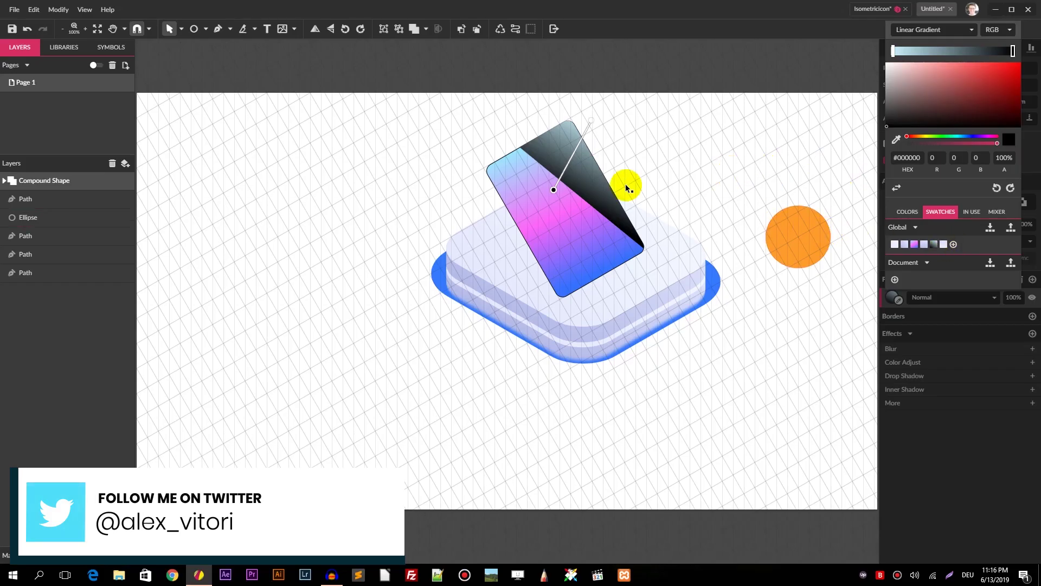
left_click(47, 182)
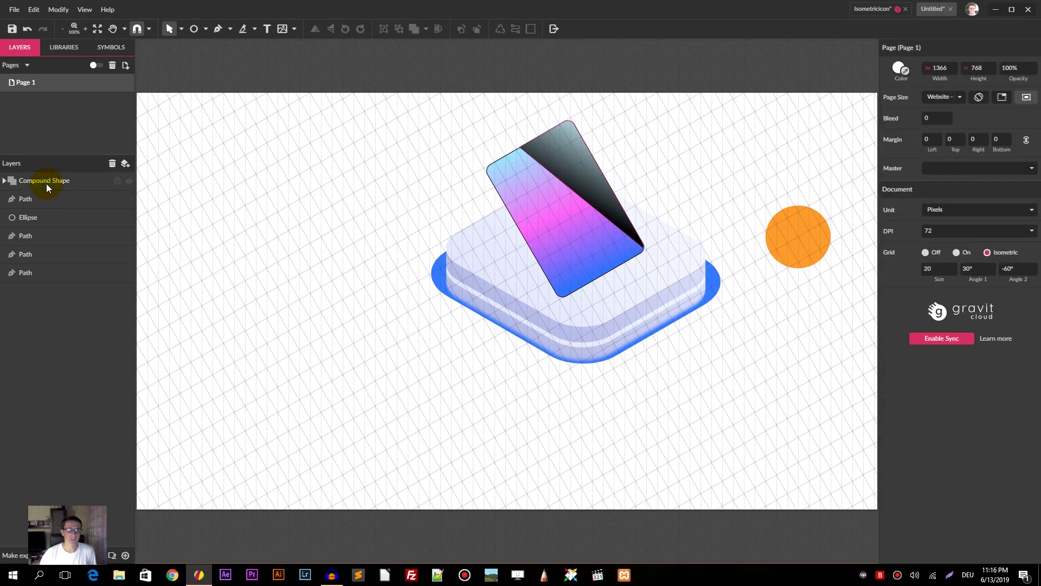
left_click(47, 182)
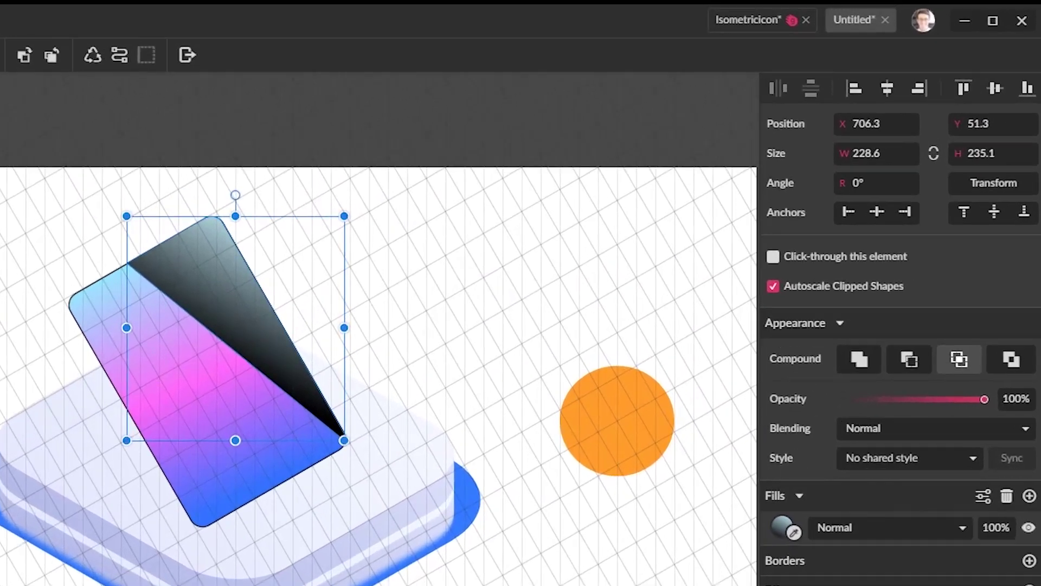
left_click(856, 536)
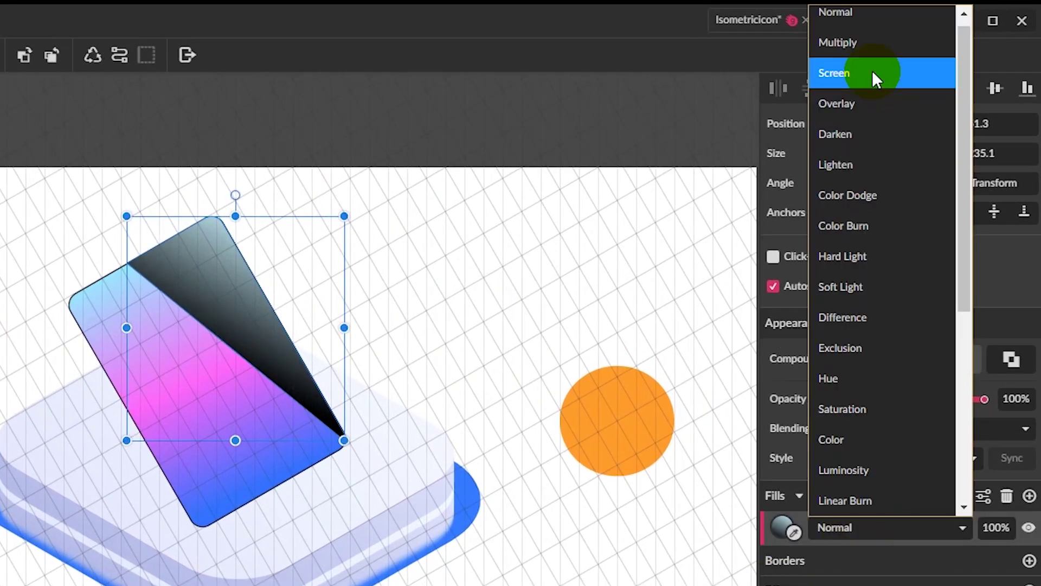
left_click(851, 74)
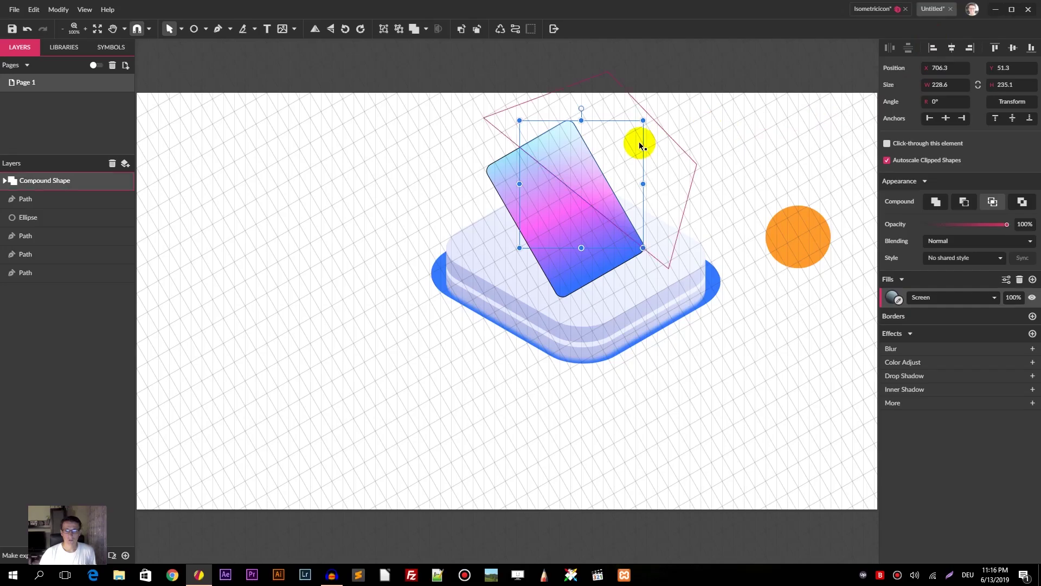
Give the tablet's border a pale lavender linear gradient from #DBE0FA to #EBECF2
left_click(117, 319)
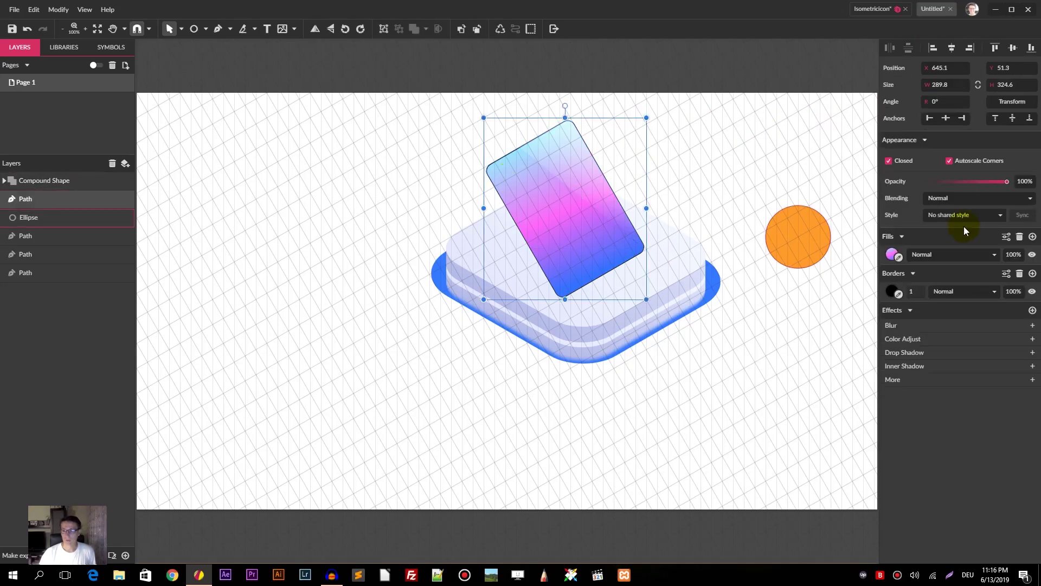
left_click(893, 291)
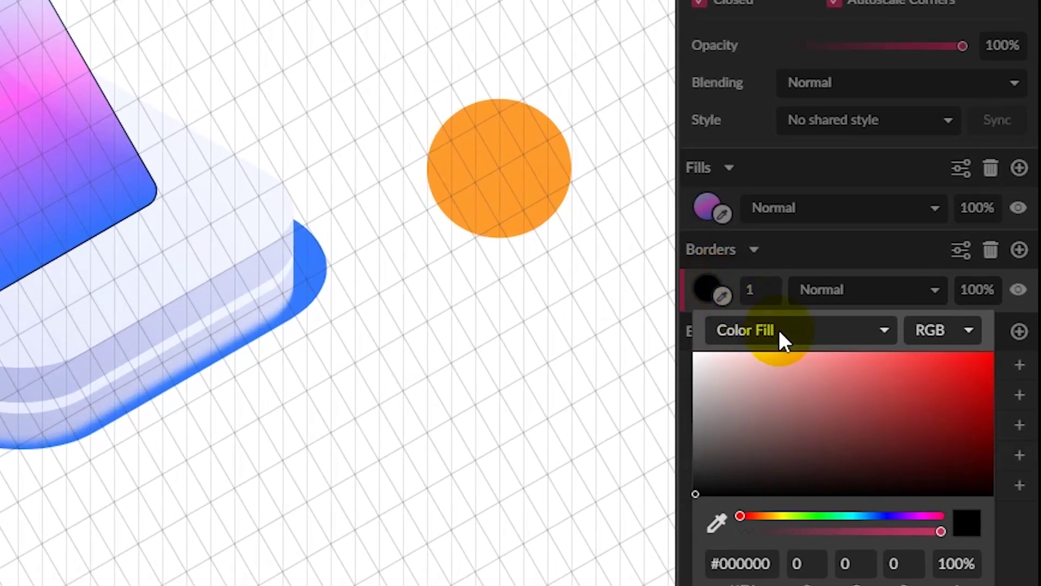
left_click(779, 330)
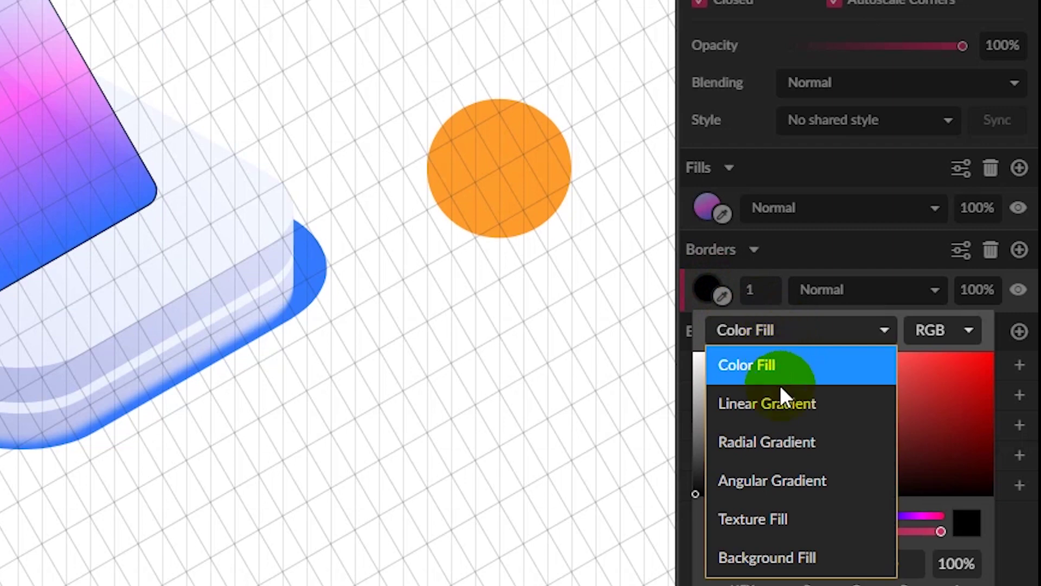
left_click(777, 403)
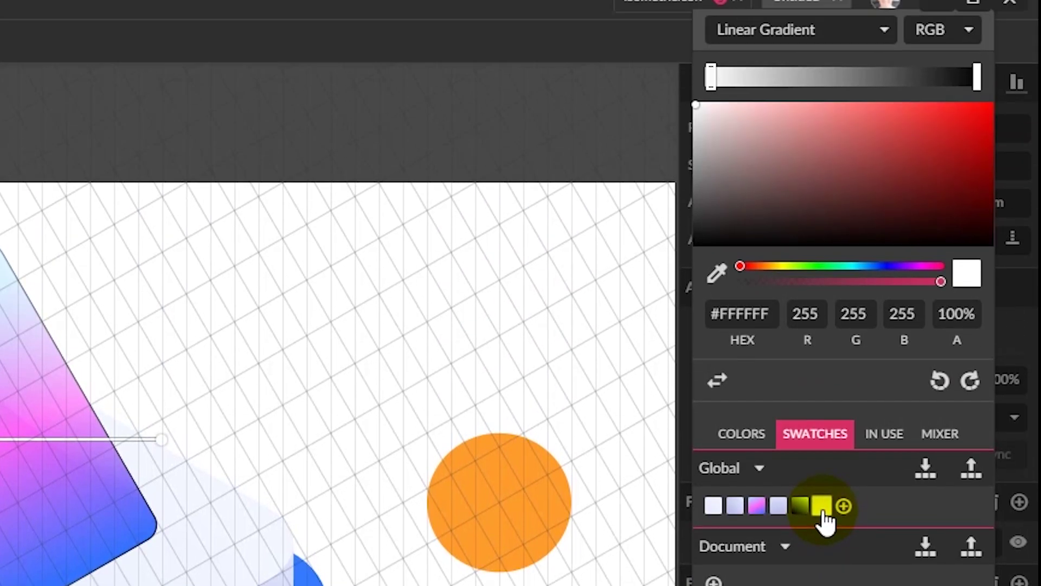
left_click(822, 506)
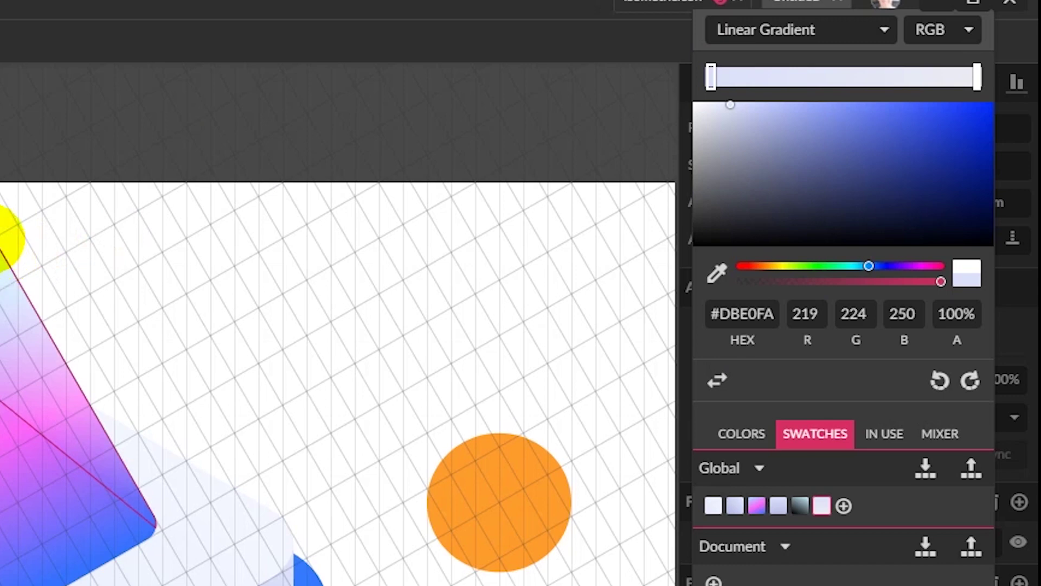
left_click(979, 80)
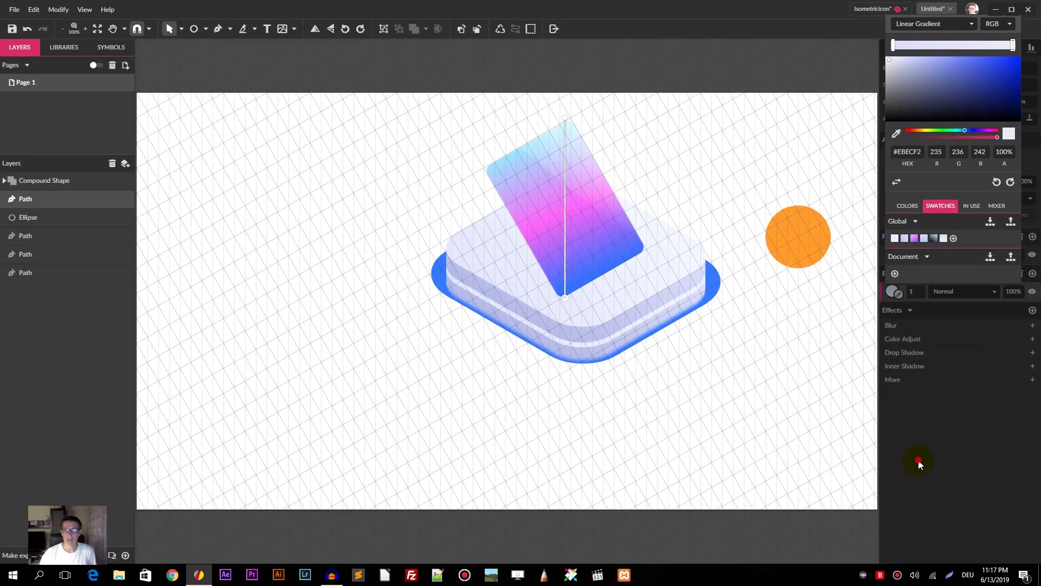
left_click(578, 216)
Select the tablet shape and add a Long Shadow effect to it
left_click(525, 211)
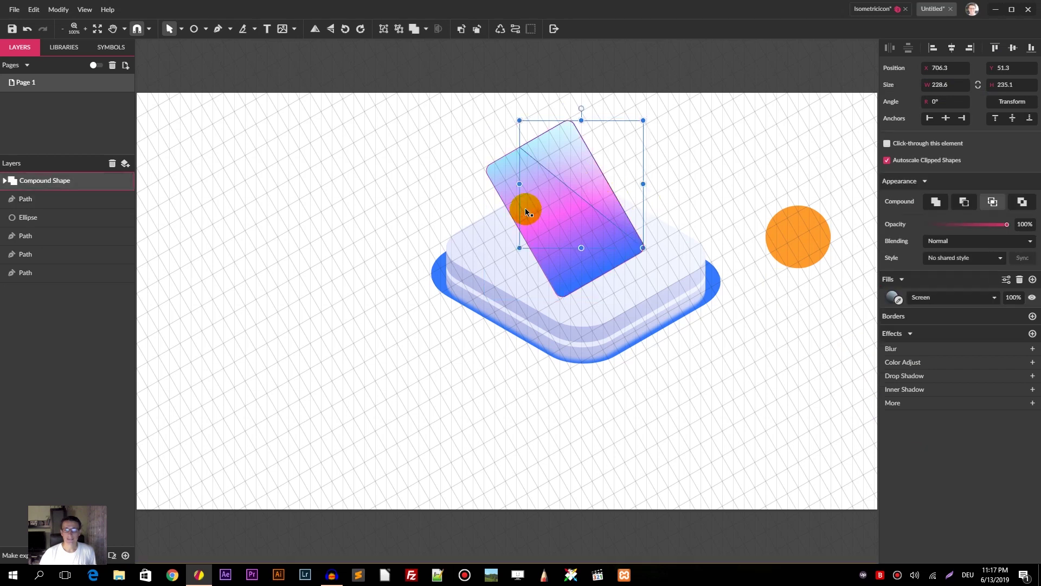
double_click(501, 180)
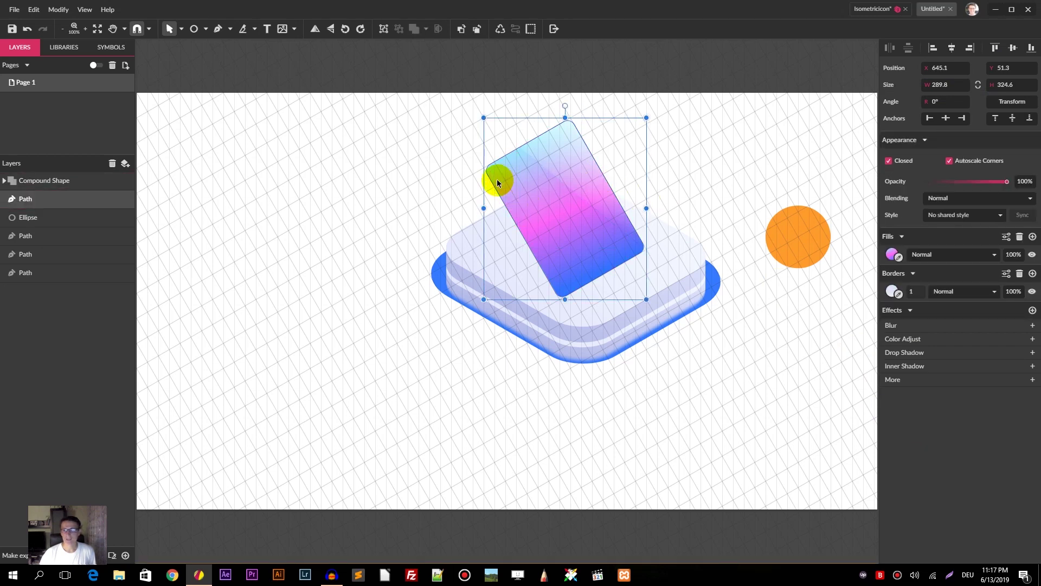
left_click(898, 387)
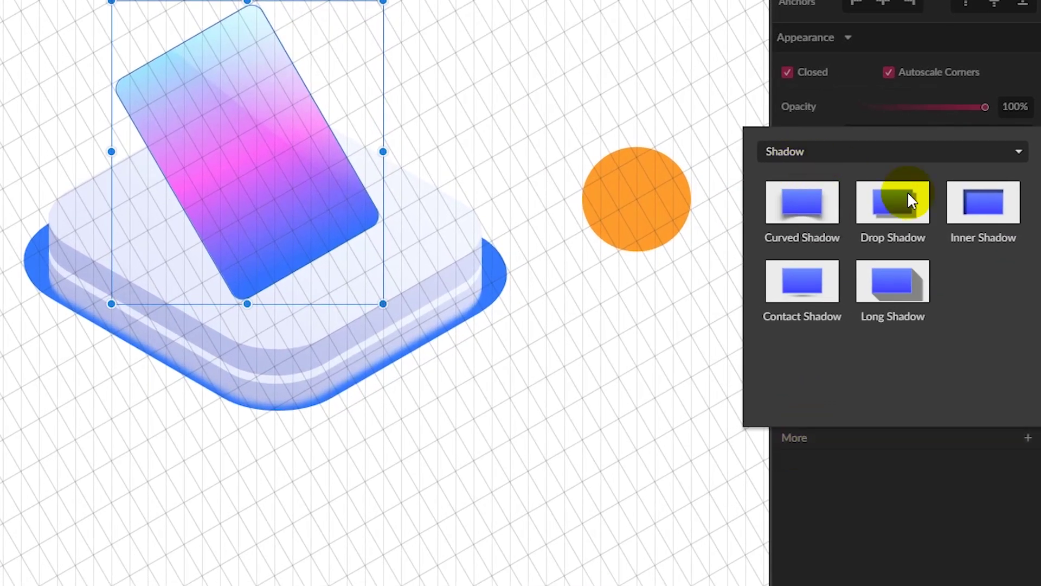
left_click(905, 293)
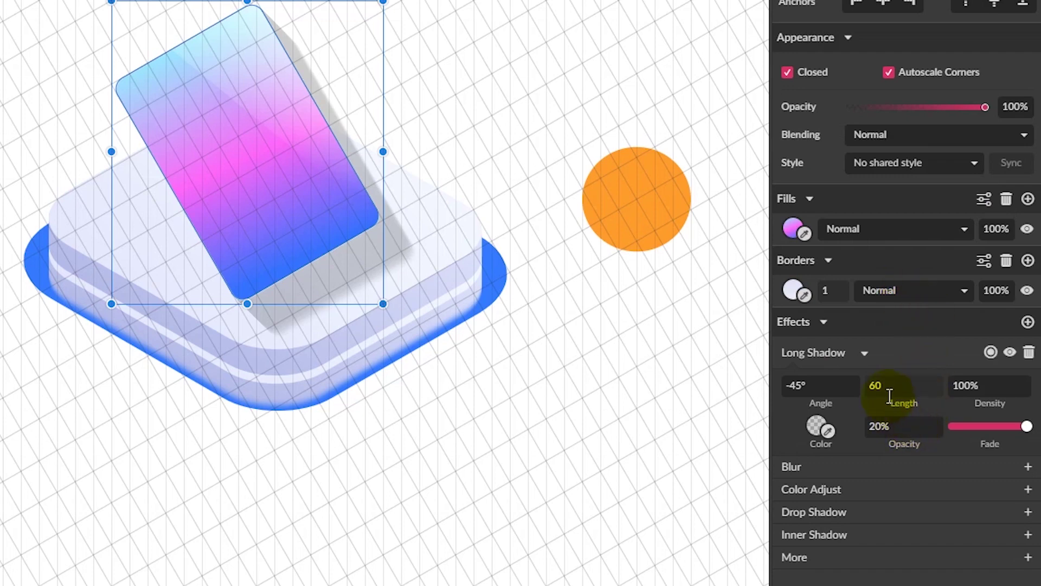
Set the long shadow's angle to -170° and its length to 13
double_click(802, 388)
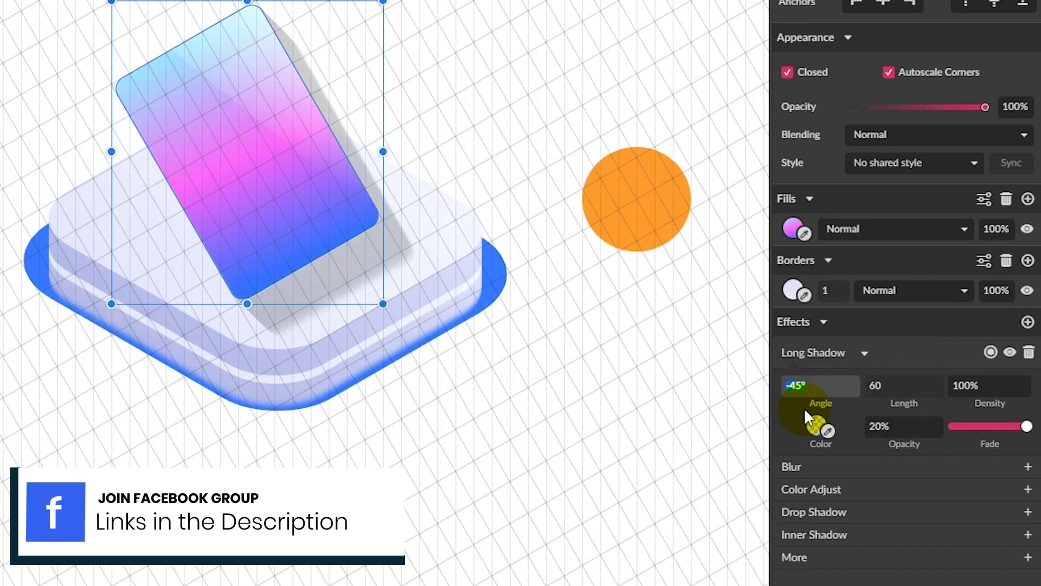
type("170")
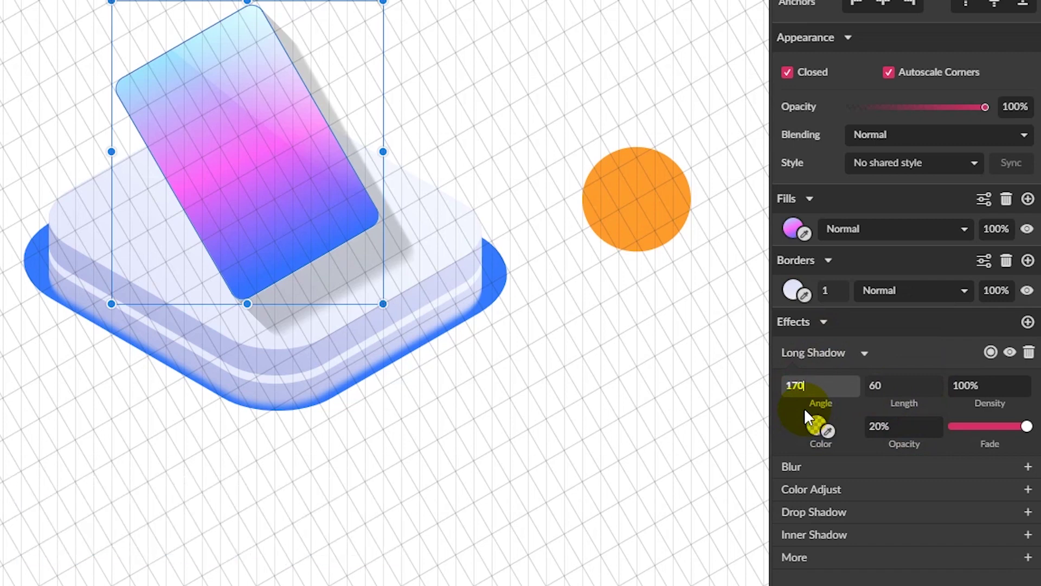
key("Home")
type("-")
key("Return")
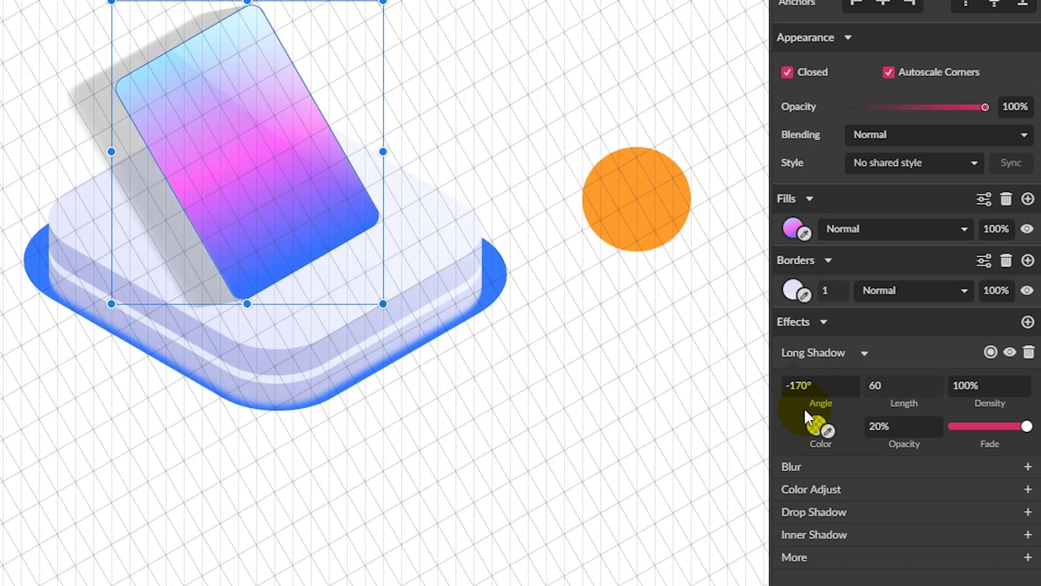
left_click_drag(888, 384, 869, 386)
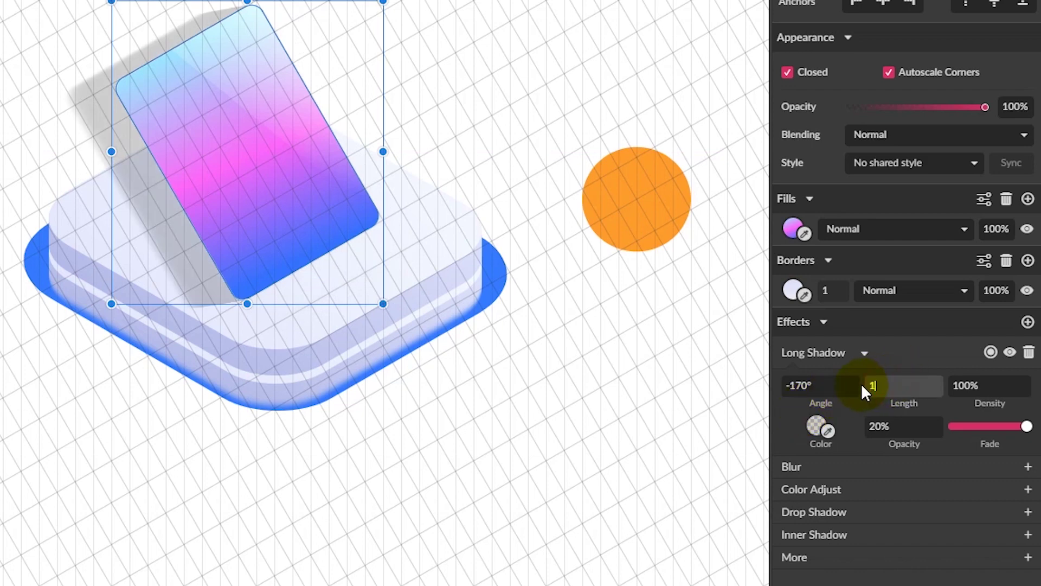
type("13")
key("Return")
Make the shadow solid with 100% opacity and no fade
left_click(878, 430)
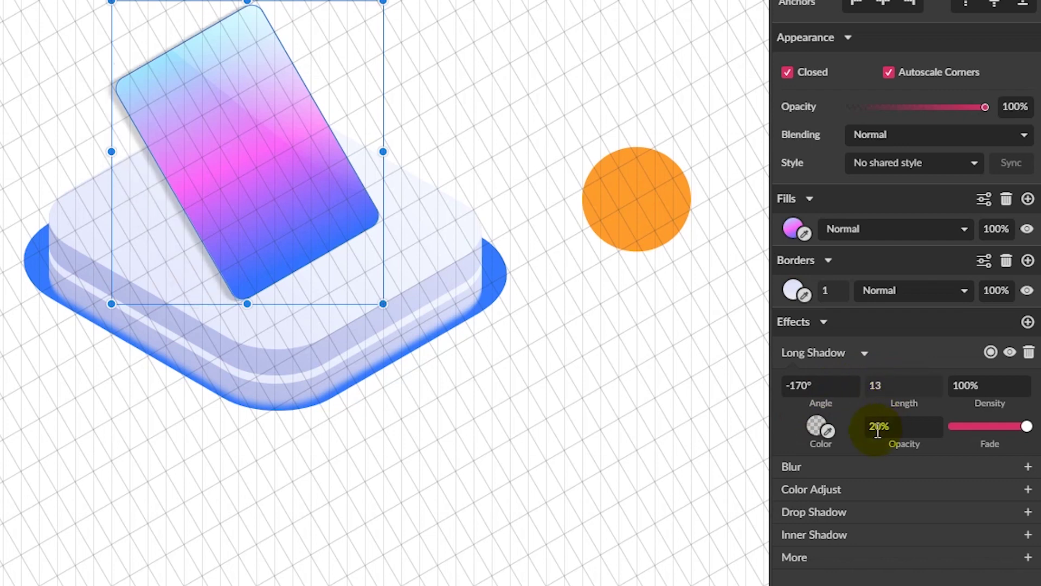
left_click(876, 432)
type("1")
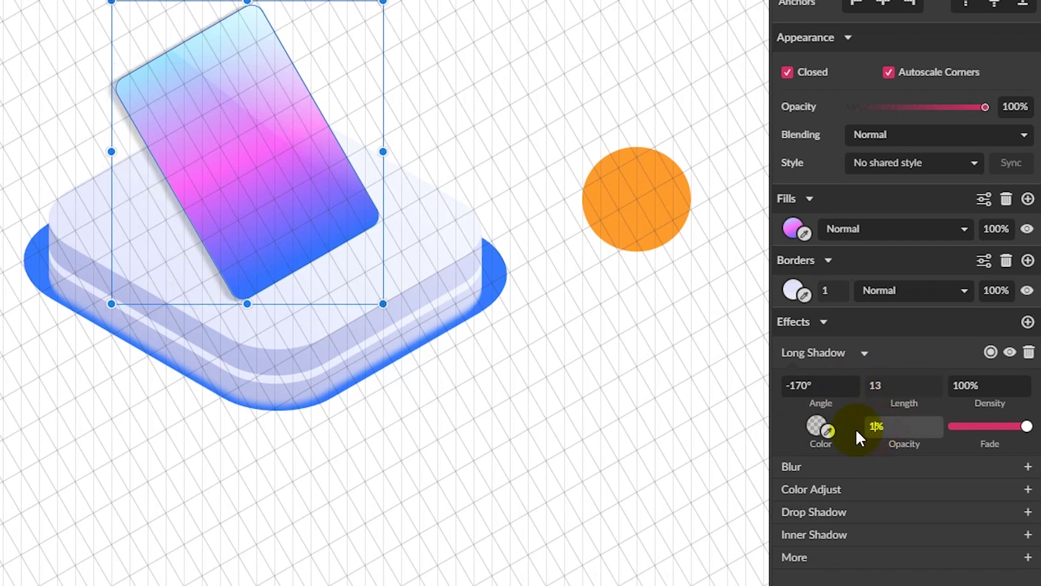
type("00")
key("Return")
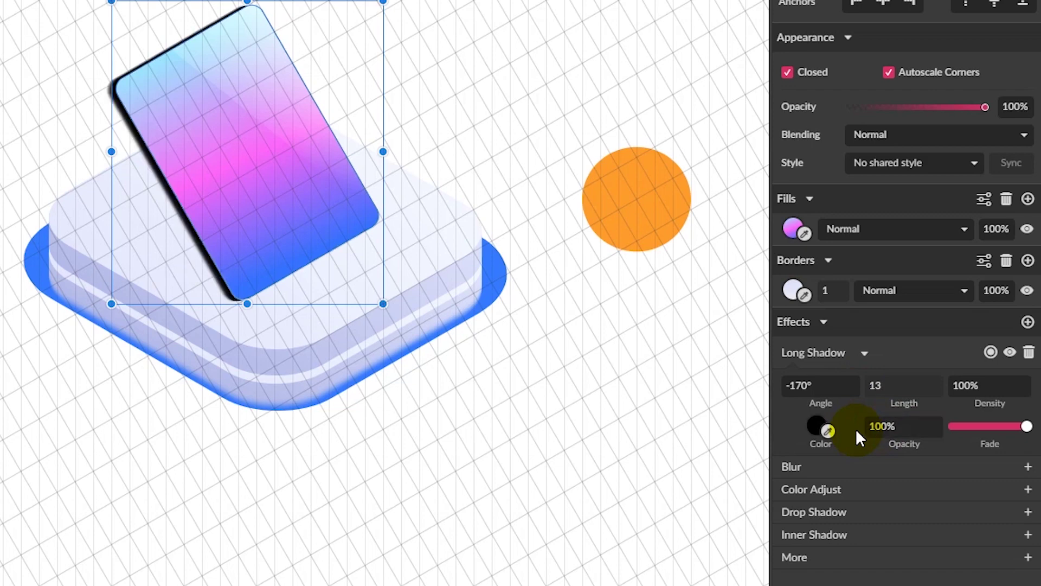
left_click(969, 436)
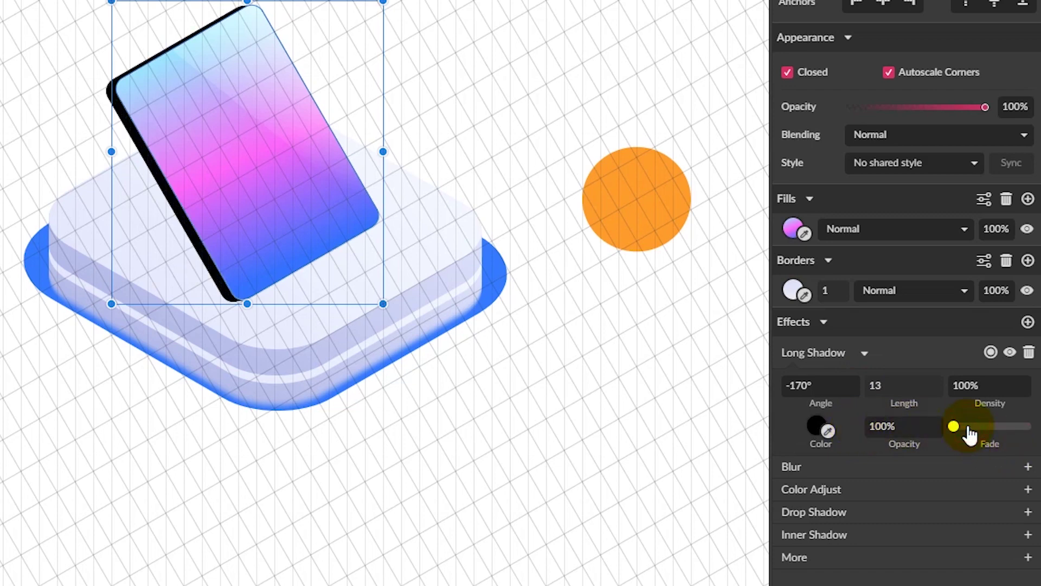
left_click(817, 421)
Turn the long shadow into a linear gradient starting at lavender #DBE0FA, ending at #EBECF2
left_click(824, 54)
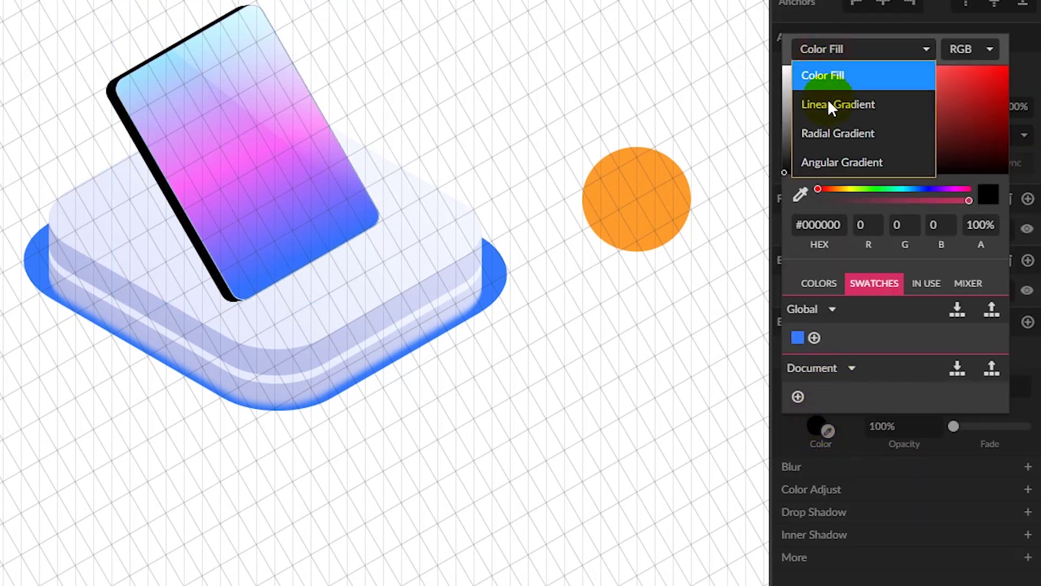
left_click(816, 104)
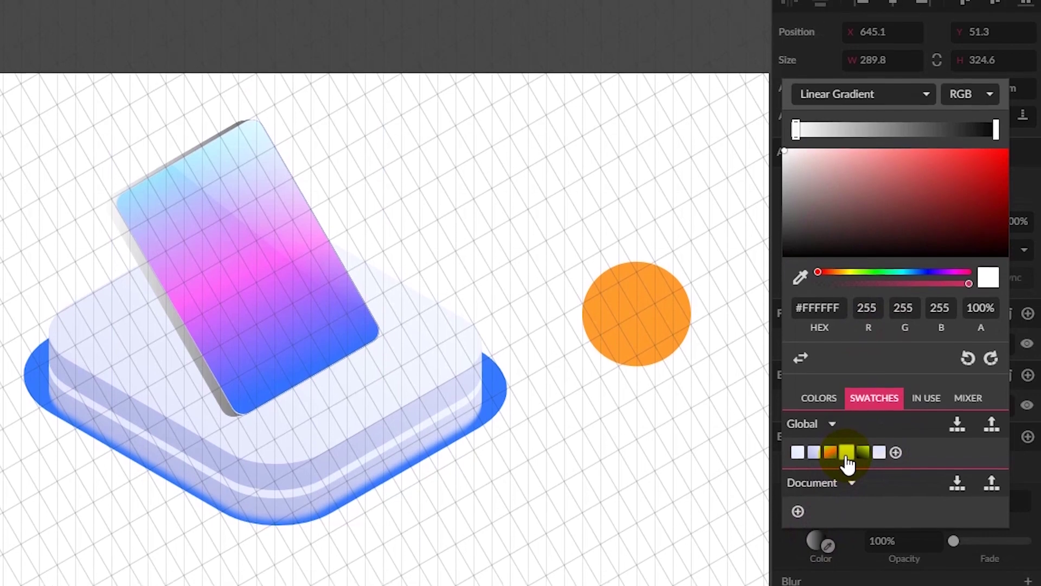
left_click_drag(847, 464, 877, 466)
left_click(877, 465)
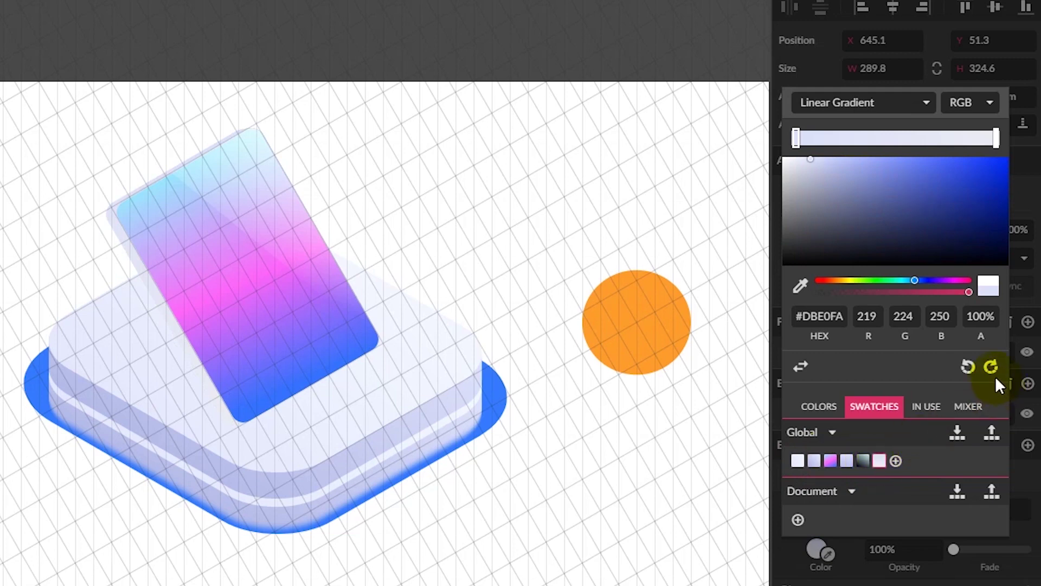
left_click(822, 317)
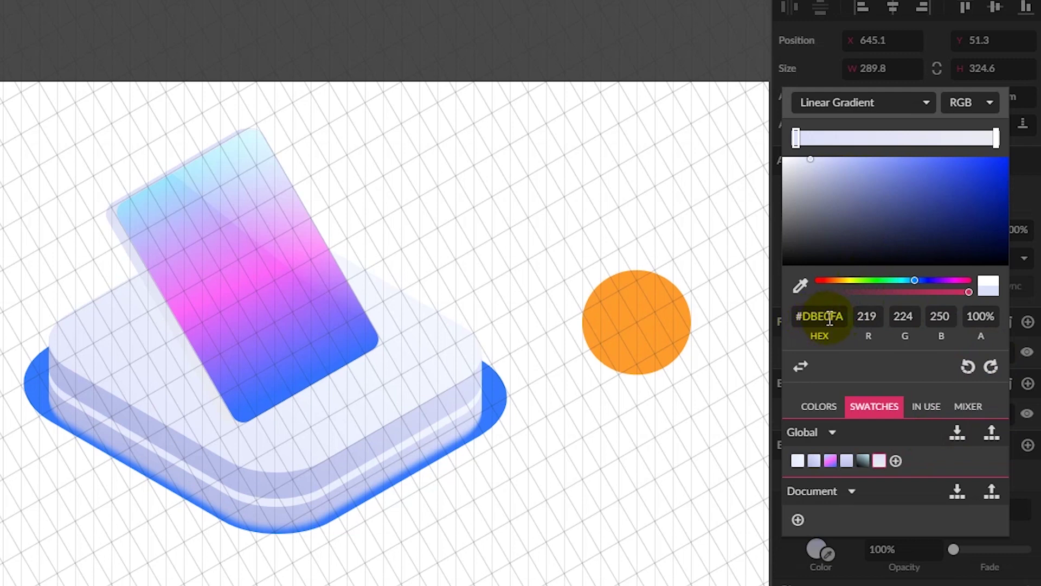
key("Delete")
type("0")
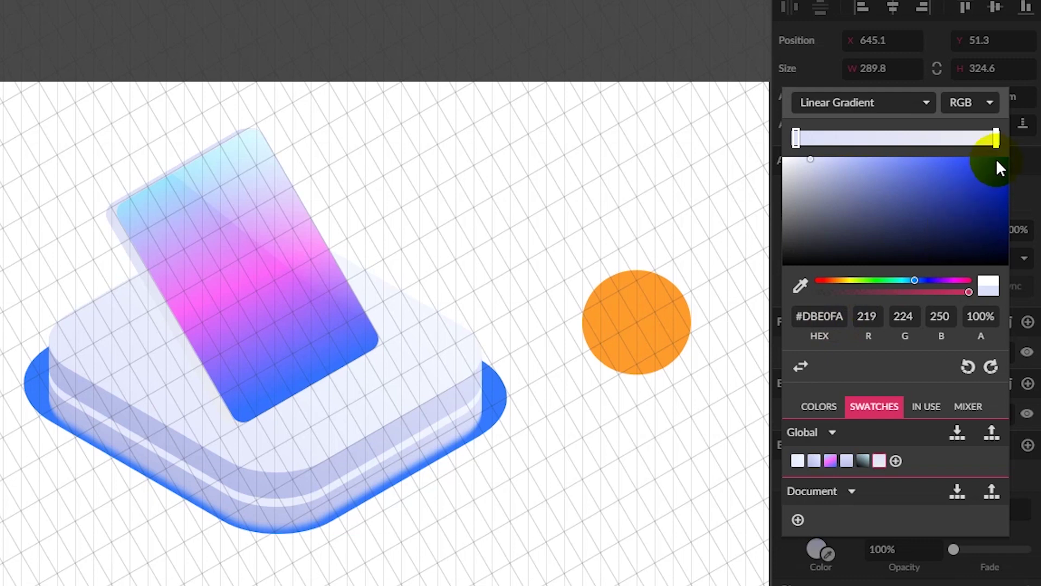
left_click(997, 139)
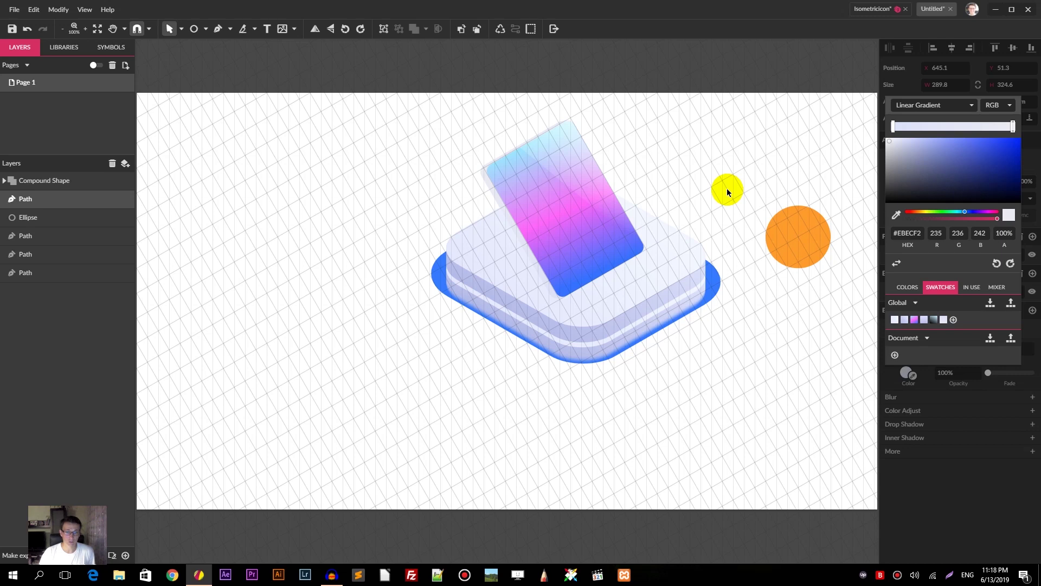
left_click(727, 187)
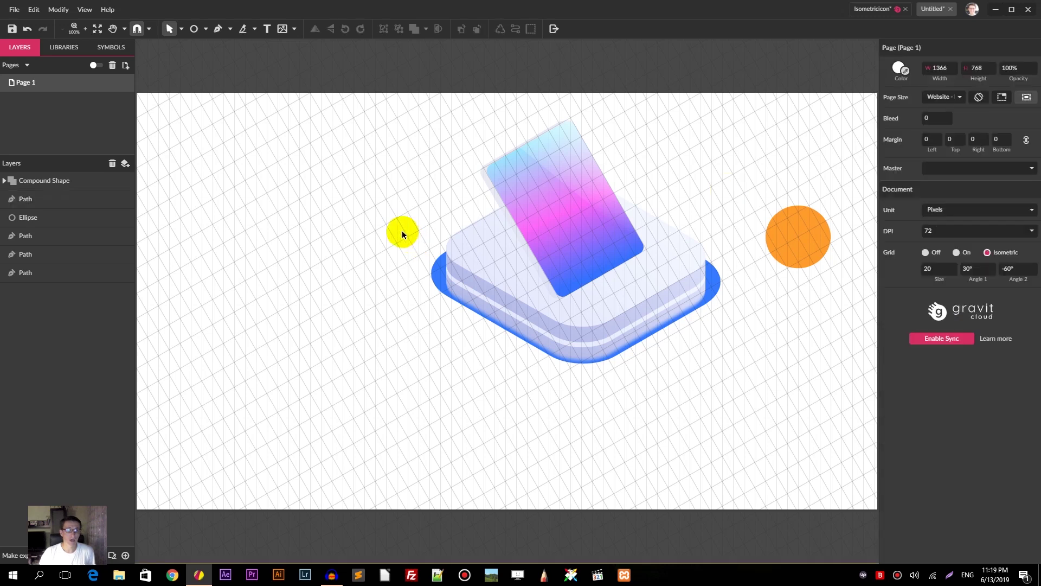
Draw a closed four-point path with the Pen tool around the tablet's lower left side
left_click(218, 33)
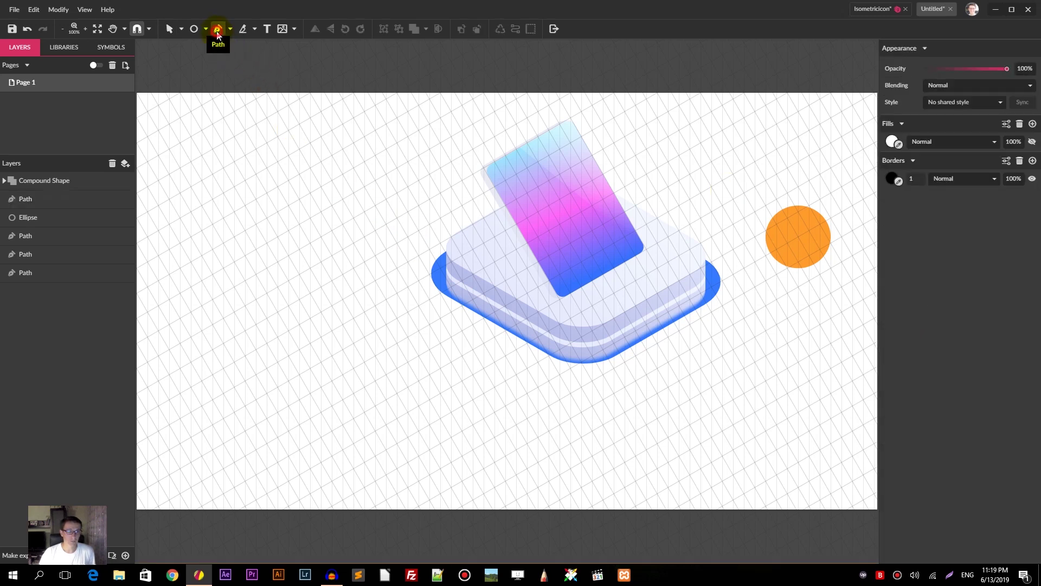
left_click(554, 297)
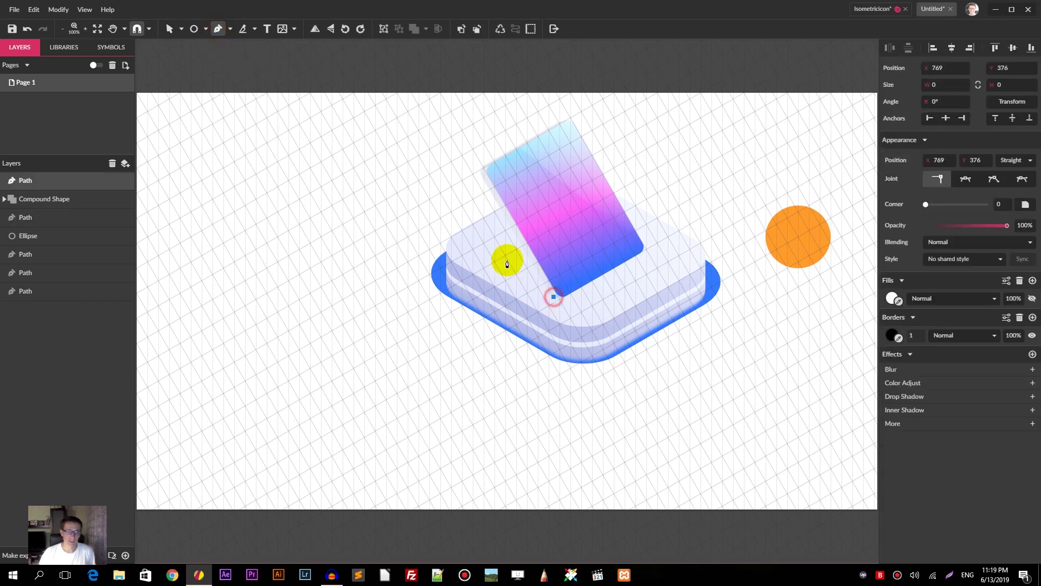
left_click(413, 232)
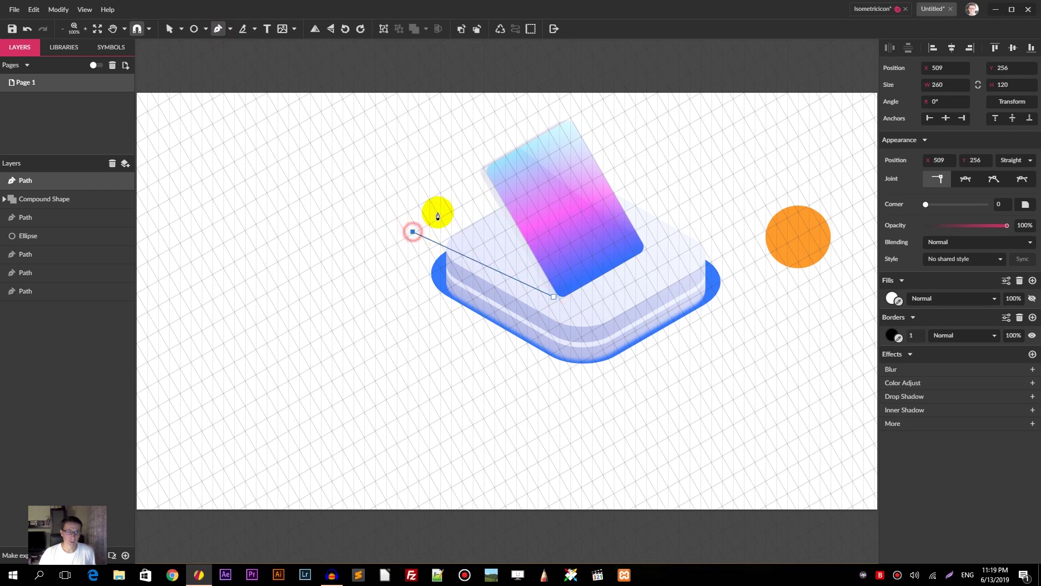
left_click(535, 165)
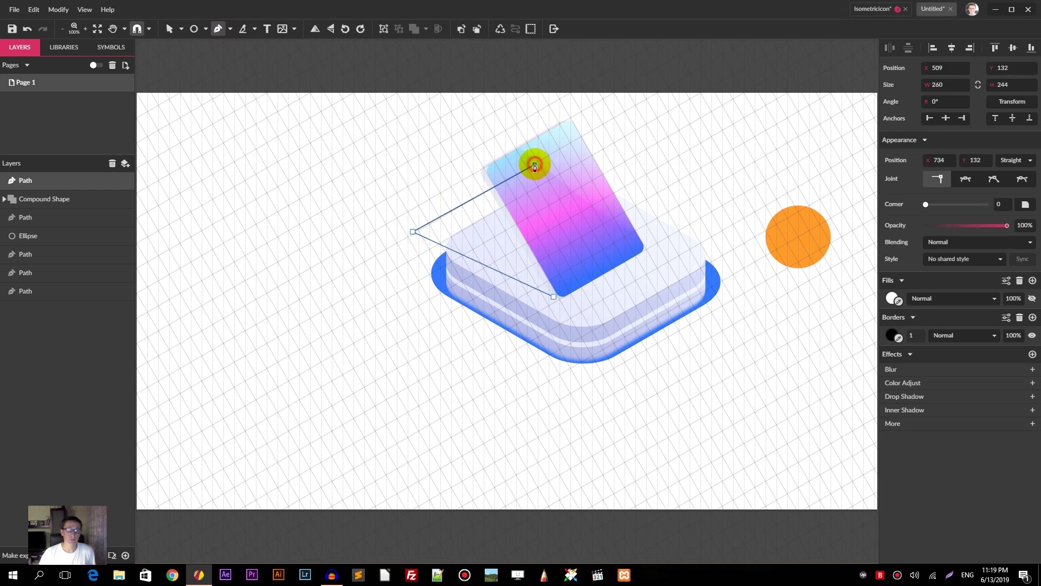
left_click(619, 265)
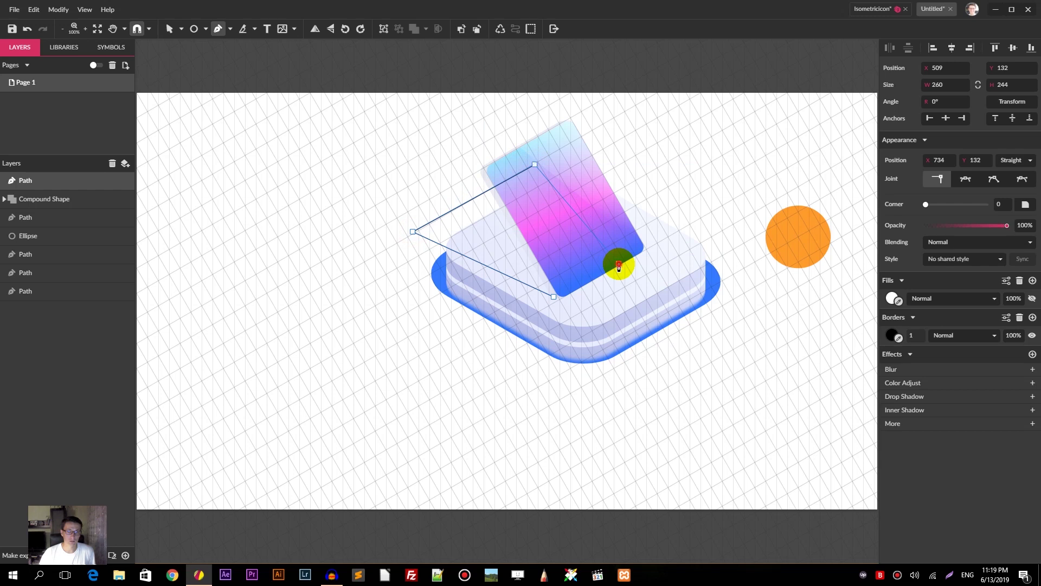
left_click(556, 298)
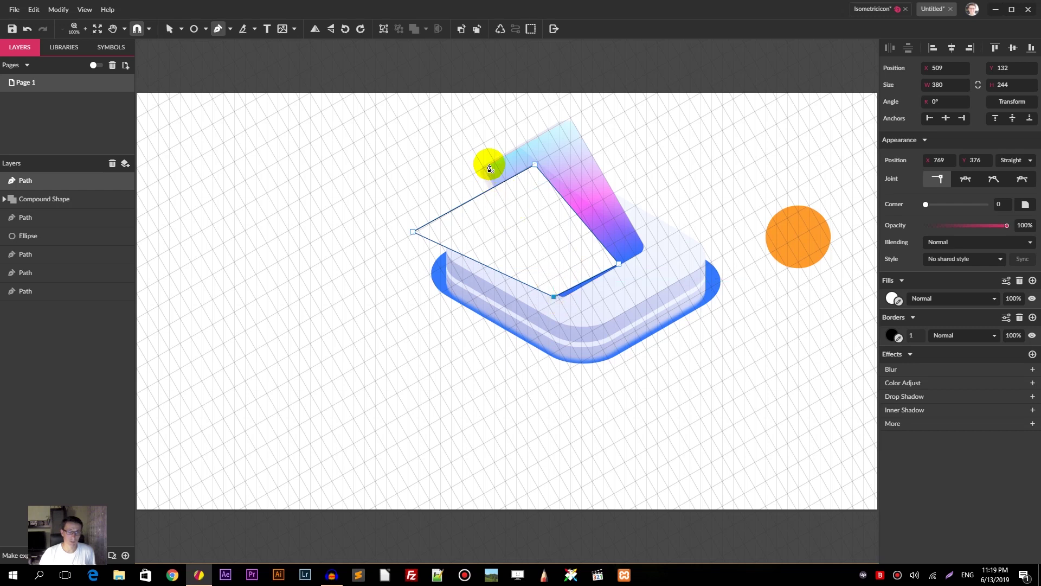
Return to the Pointer tool and select the base's top rounded layer
left_click(182, 29)
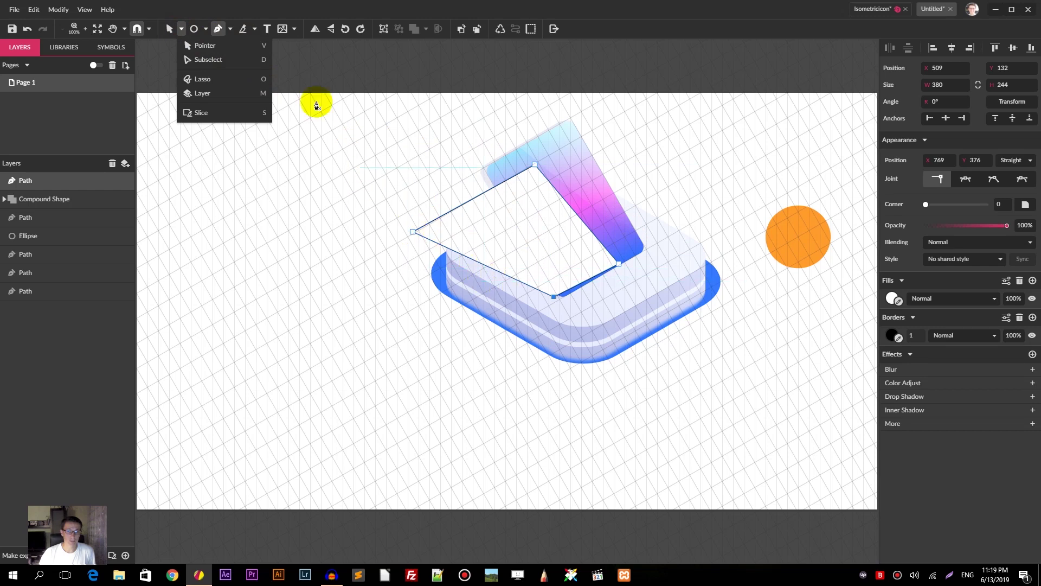
left_click(210, 46)
left_click(491, 279)
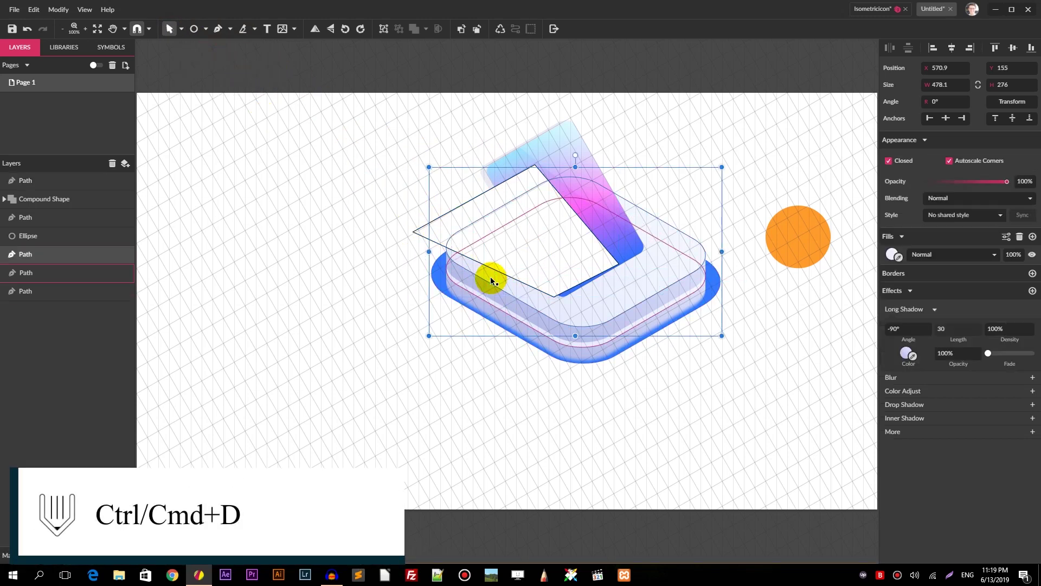
Intersect a duplicate of the base's top rounded layer with the new path, removing its long shadow
key("ctrl+d")
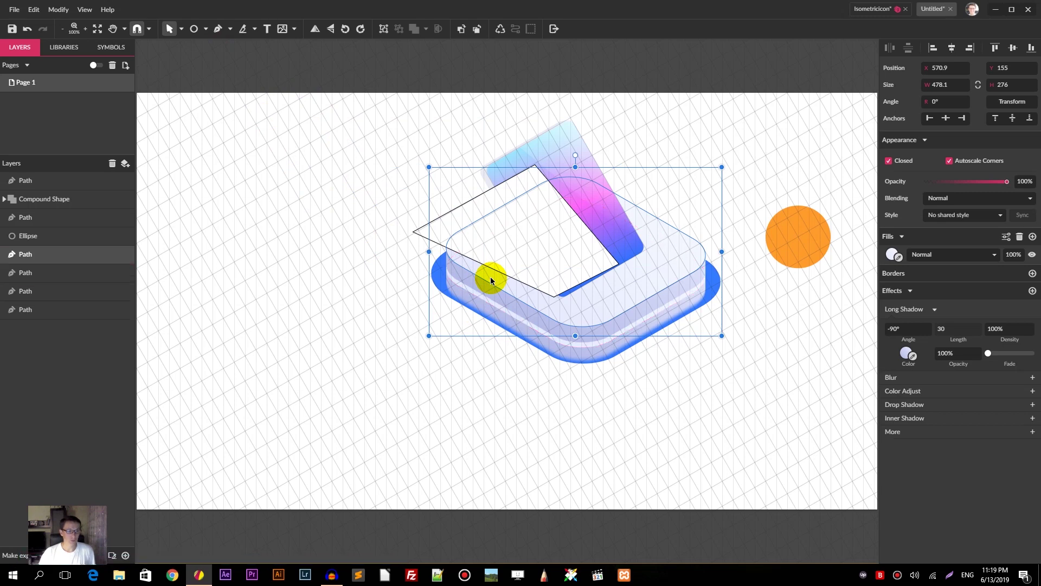
left_click(445, 229)
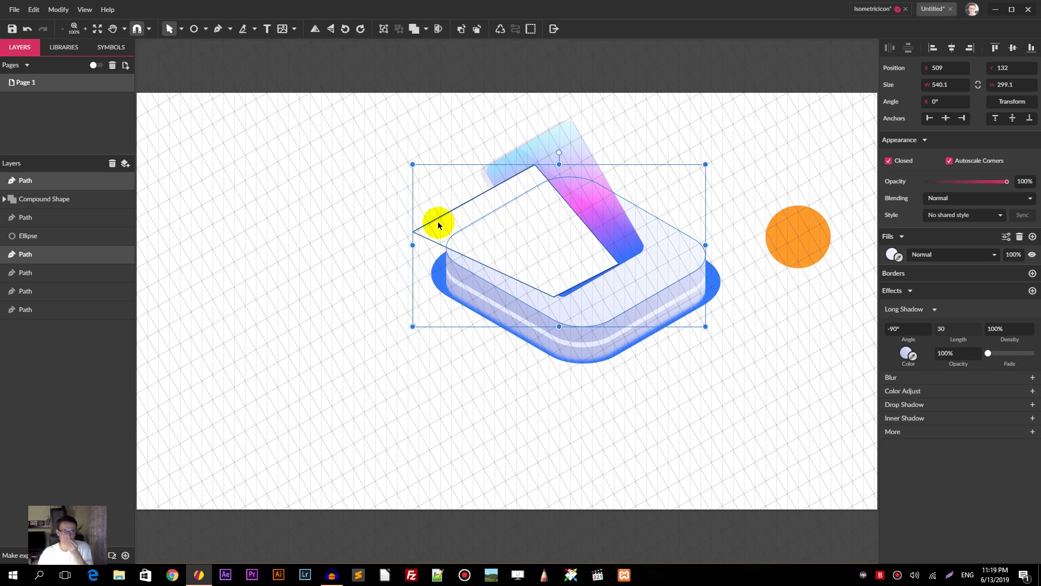
left_click(428, 30)
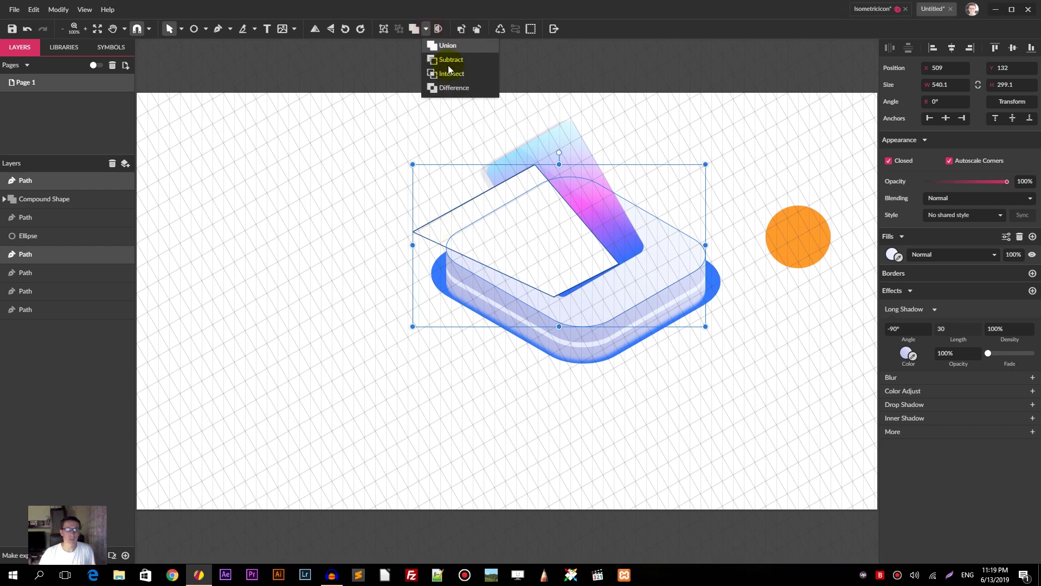
left_click(449, 74)
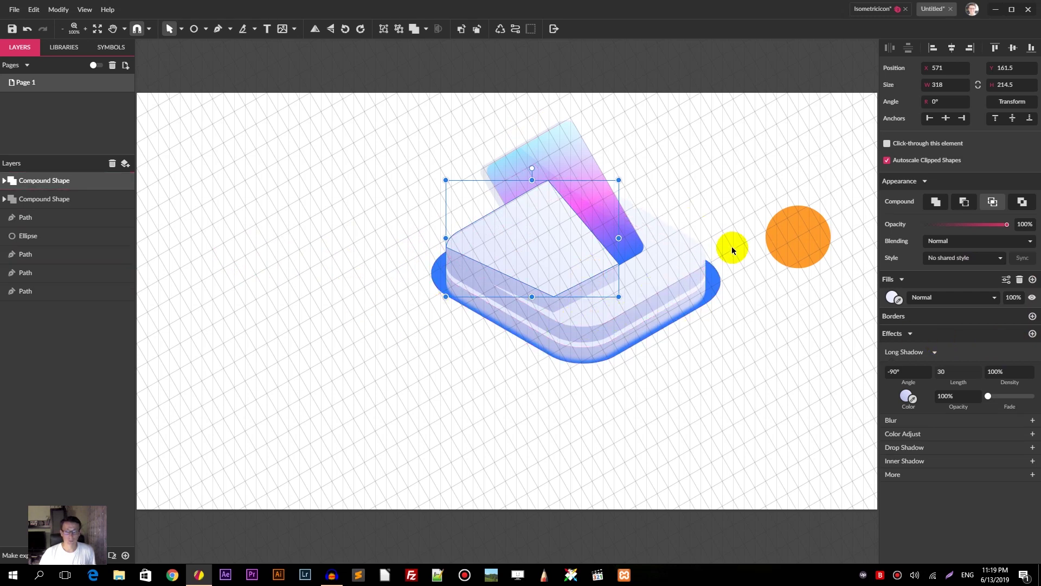
mouse_move(1027, 353)
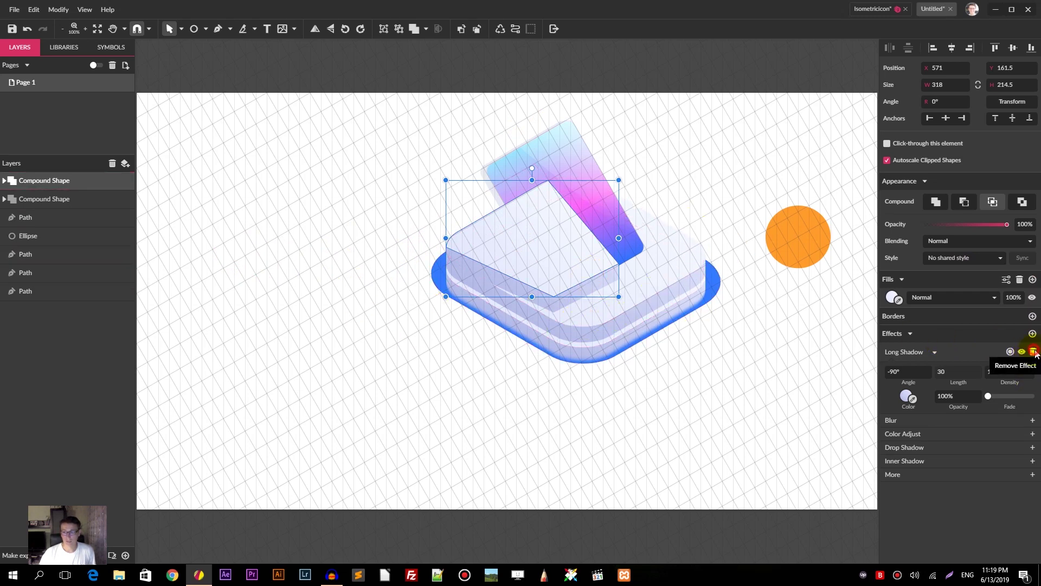
left_click(1033, 352)
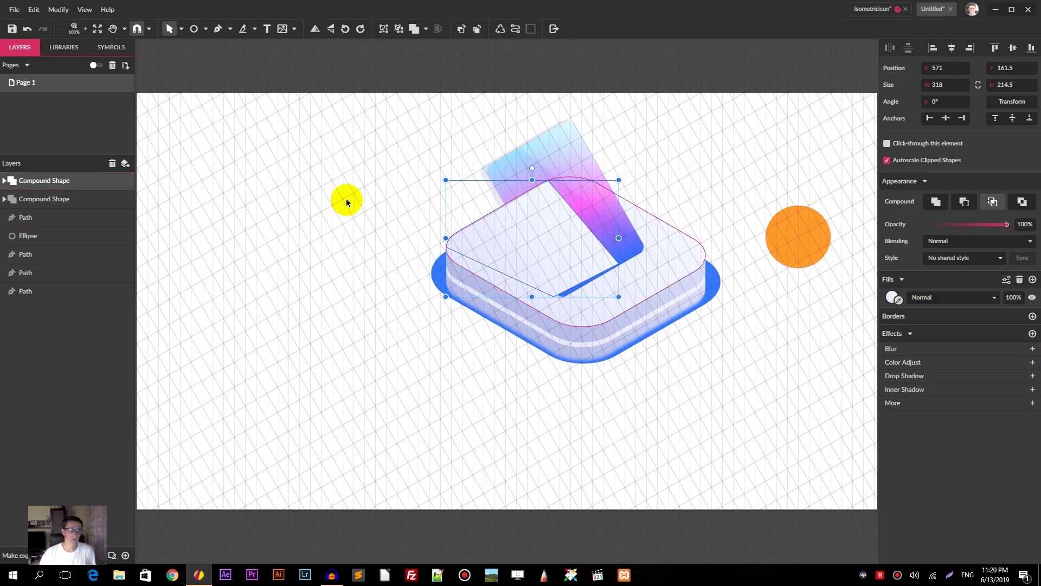
Move the compound shape below the tablet and set its fill blend to Multiply
left_click_drag(49, 182, 47, 226)
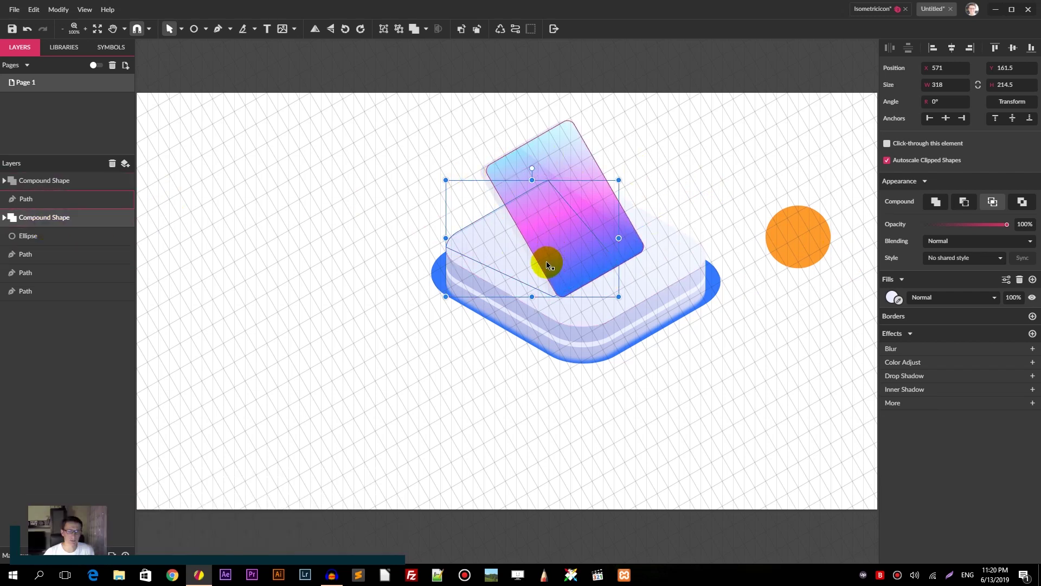
left_click(929, 297)
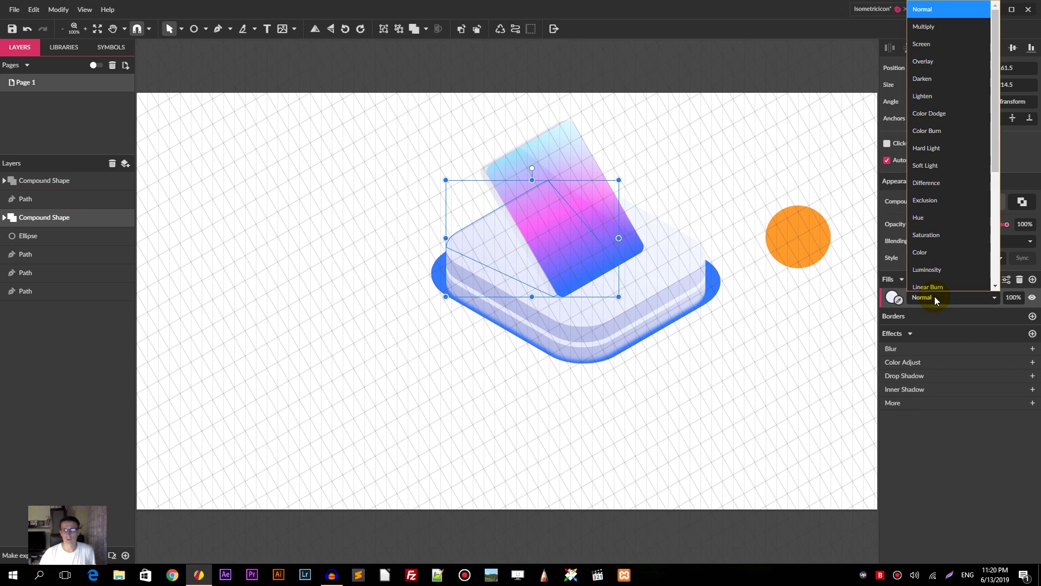
left_click(924, 26)
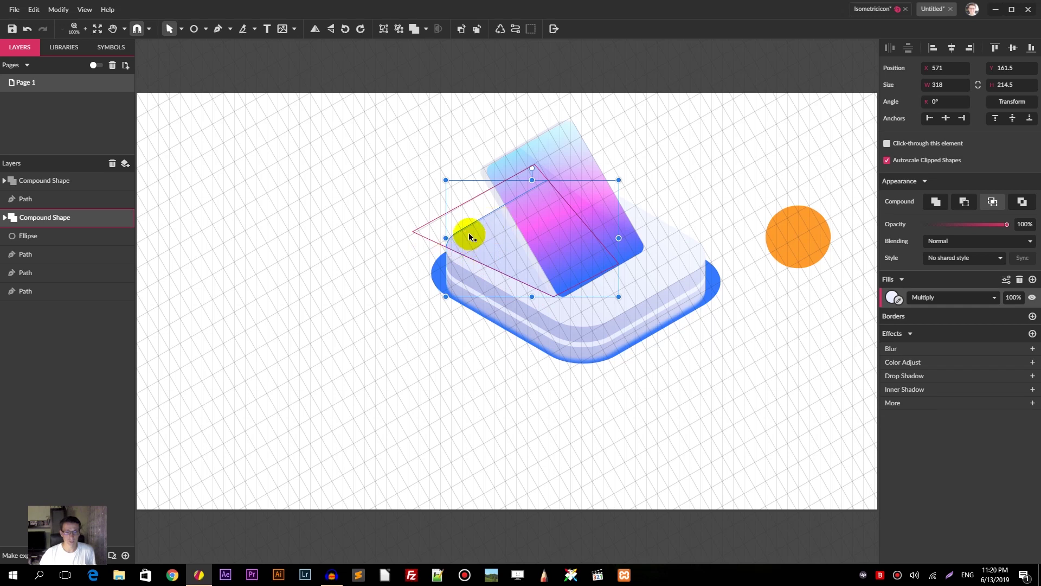
Extend the gradient end toward the base's front corner and reverse the gradient colours
left_click(893, 297)
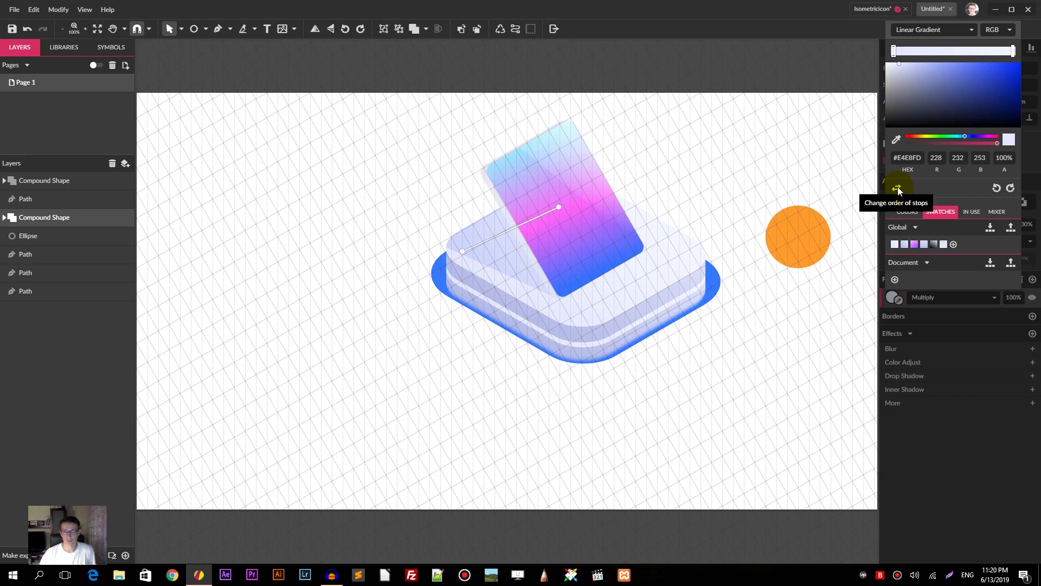
left_click(558, 208)
left_click_drag(566, 242, 567, 291)
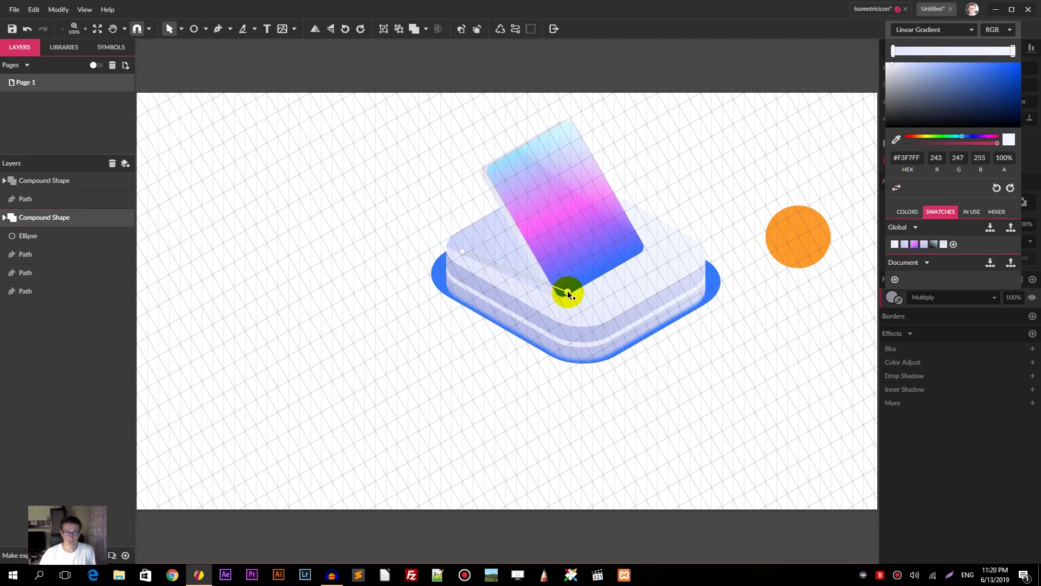
left_click(898, 187)
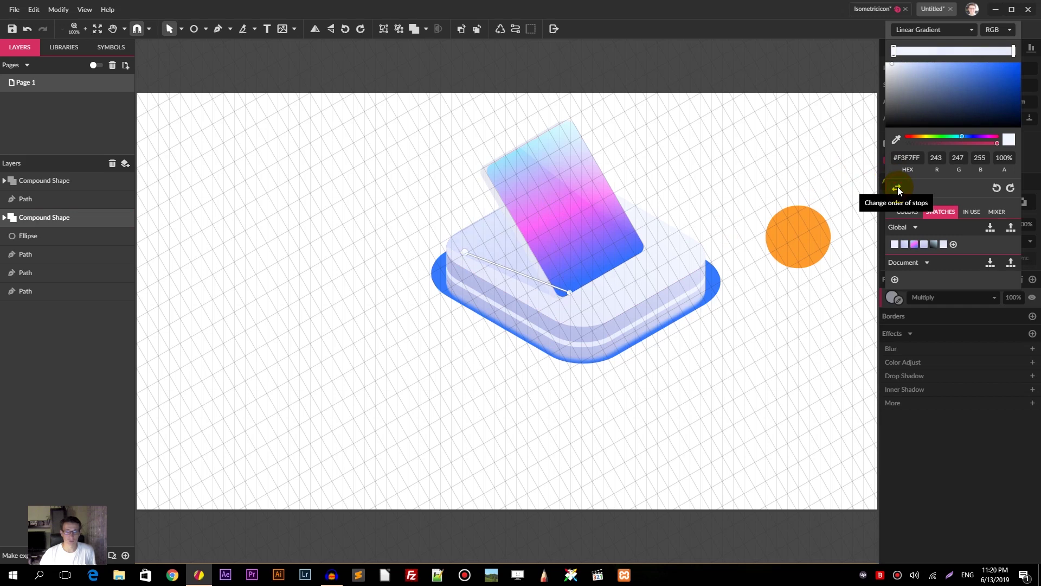
left_click(671, 162)
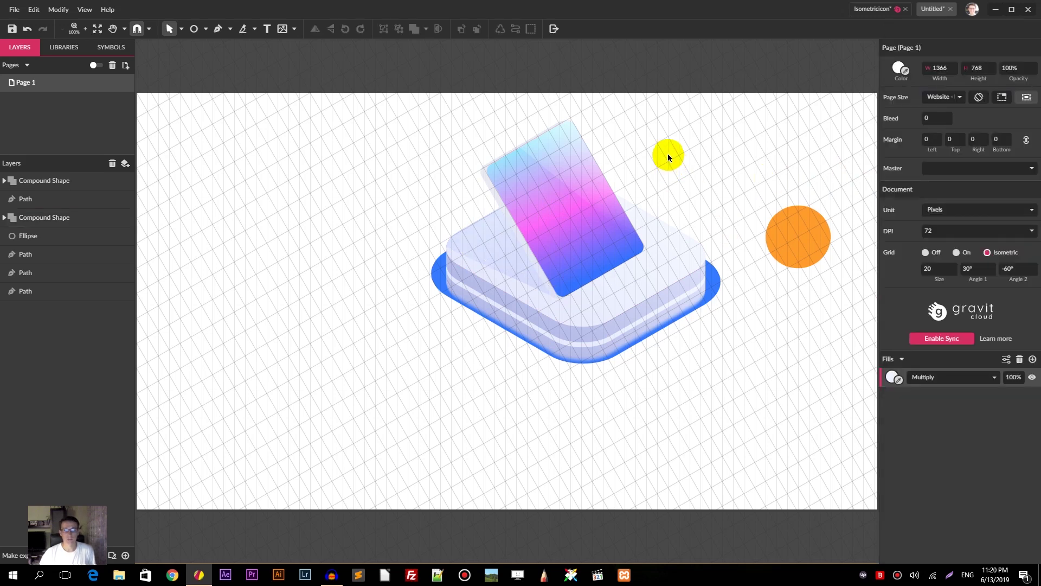
Flatten both compound shape layers into plain paths with Ctrl+Shift+P
left_click(27, 182)
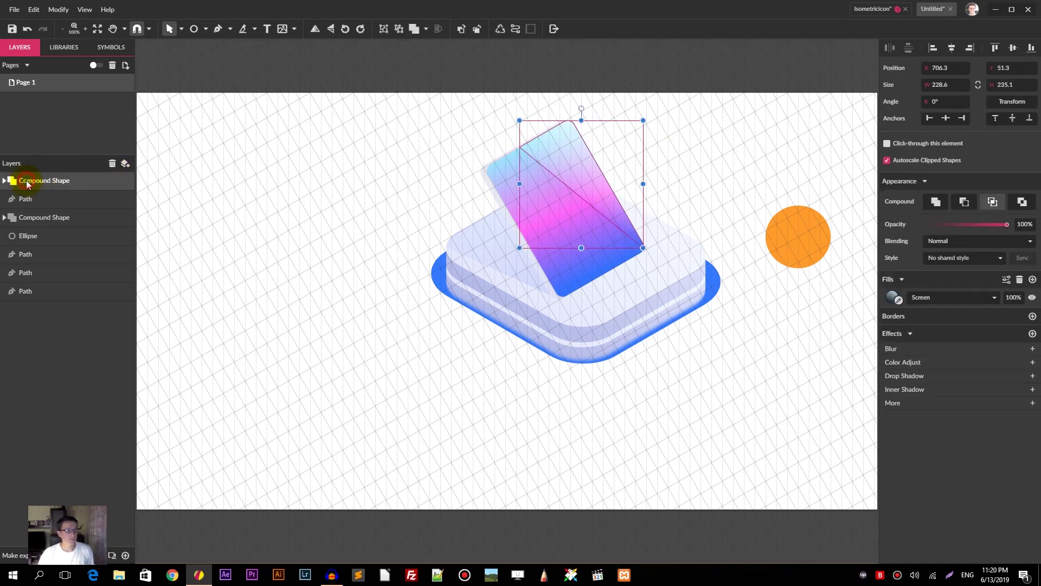
left_click(49, 217, "shift")
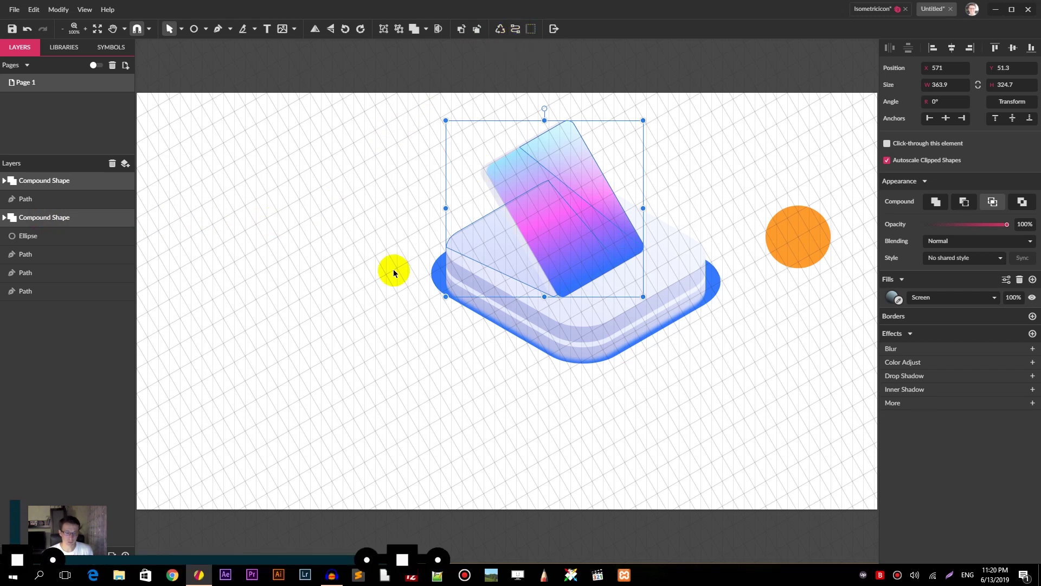
key("ctrl+shift+p")
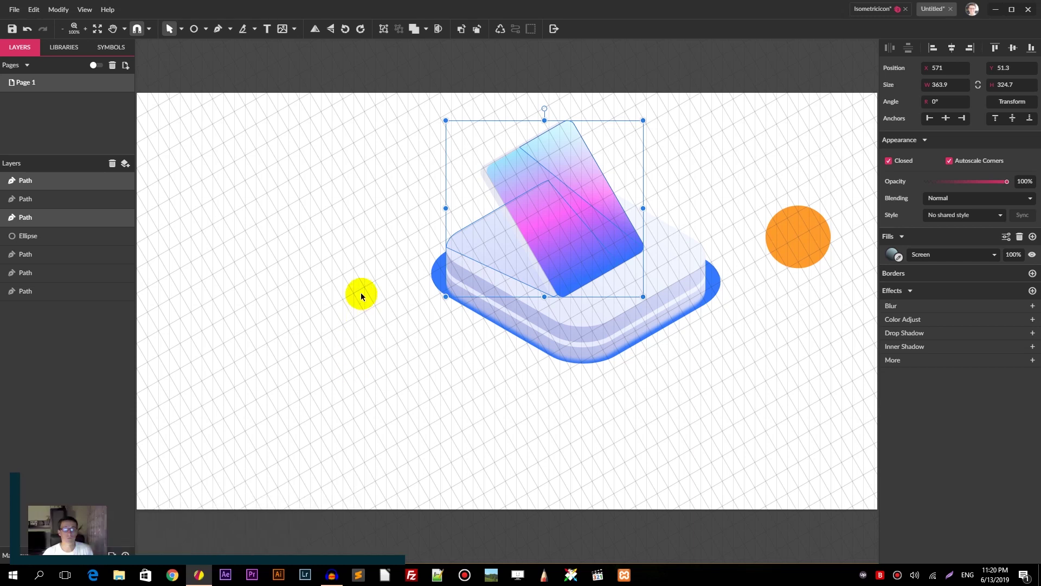
left_click(360, 292)
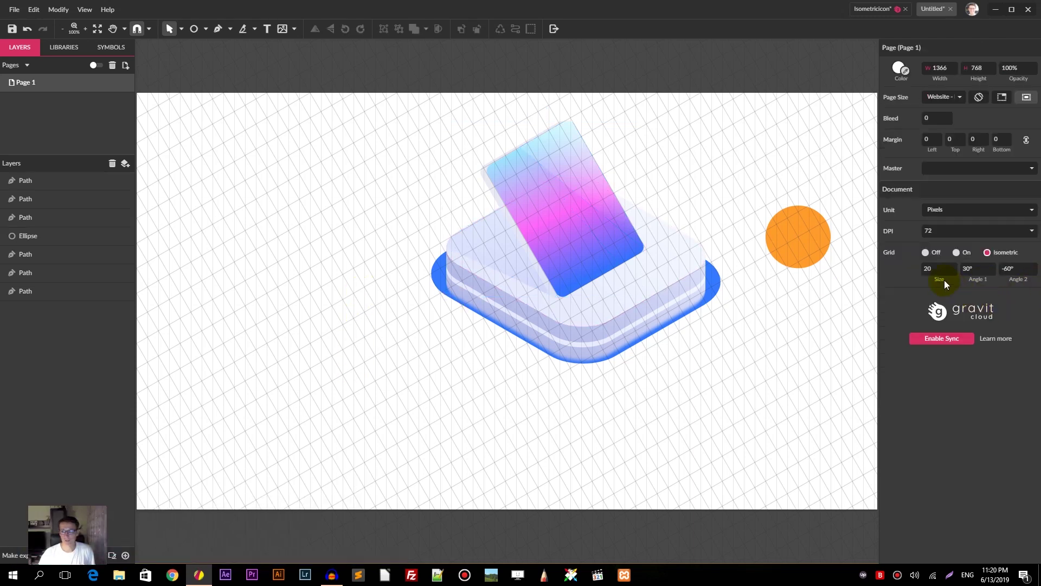
Shorten the tablet overlay's gradient by moving its dark end stop upward
left_click(926, 253)
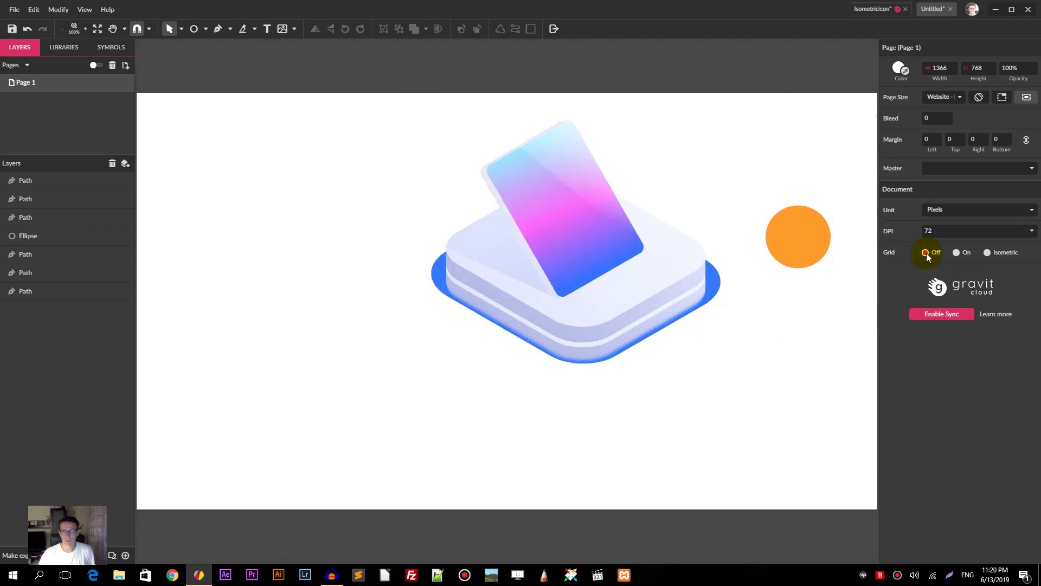
left_click(987, 252)
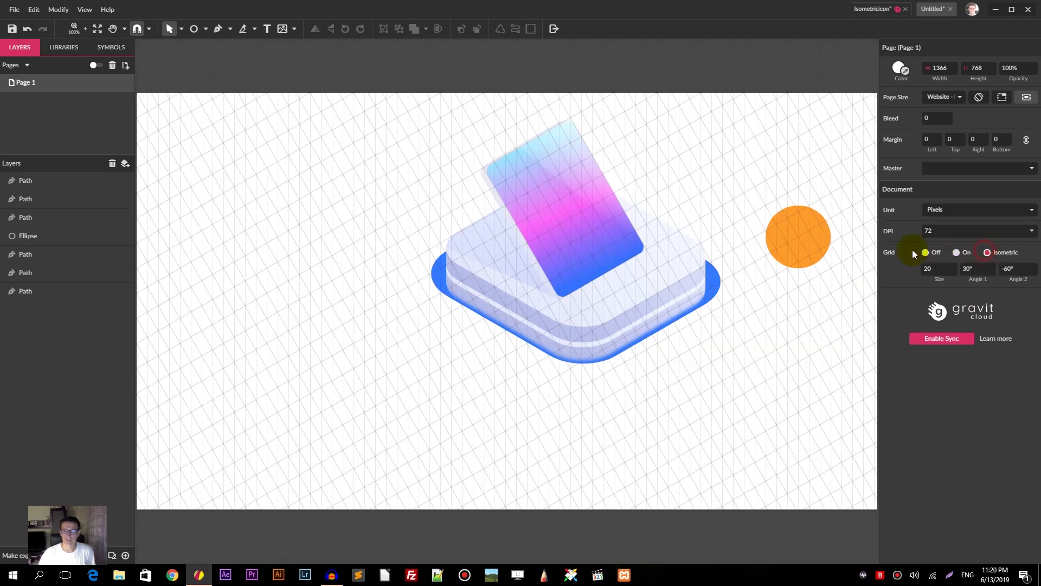
left_click(566, 164)
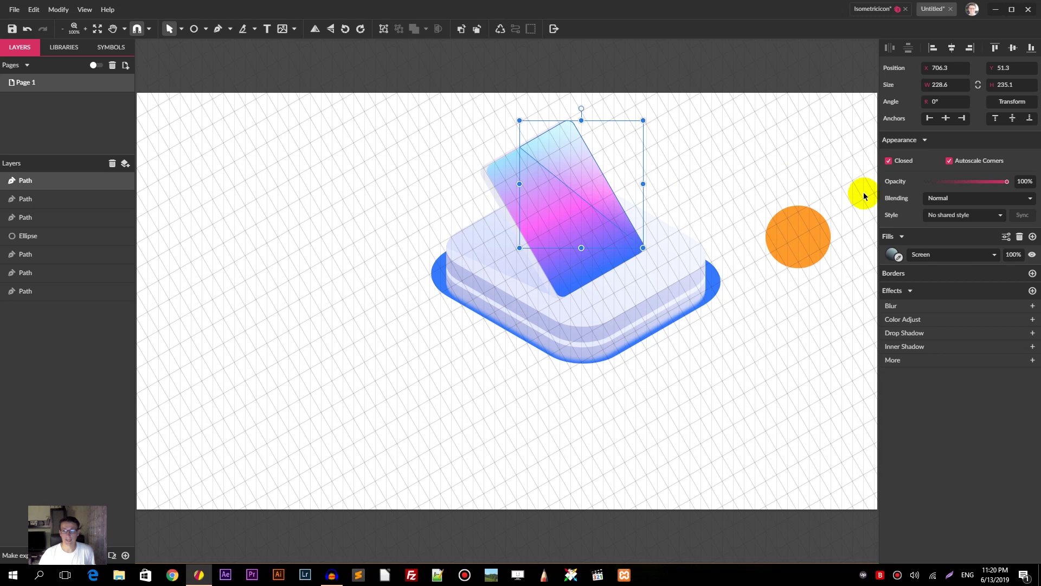
left_click(892, 254)
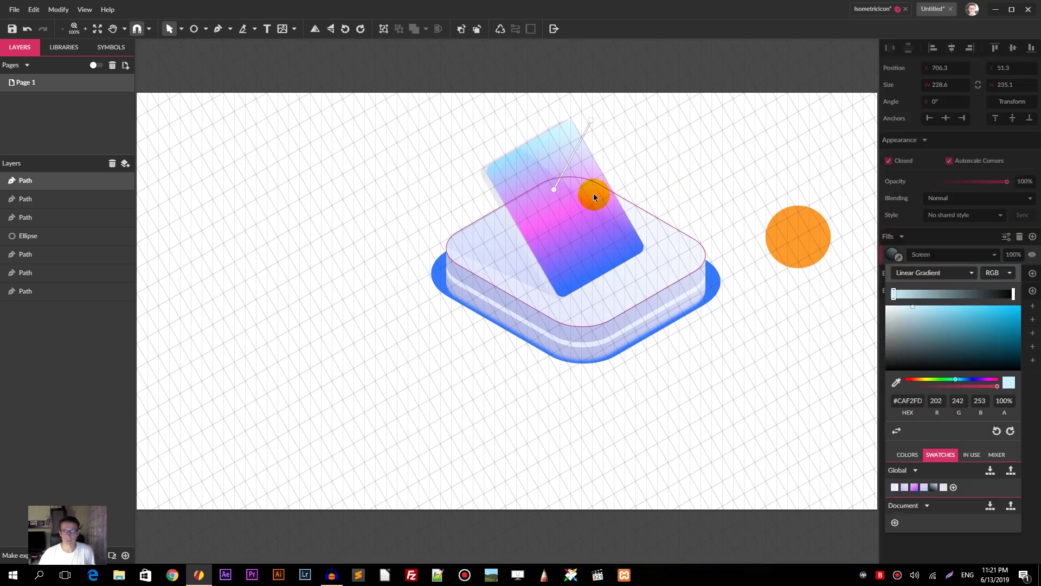
left_click(554, 190)
left_click_drag(554, 188, 552, 176)
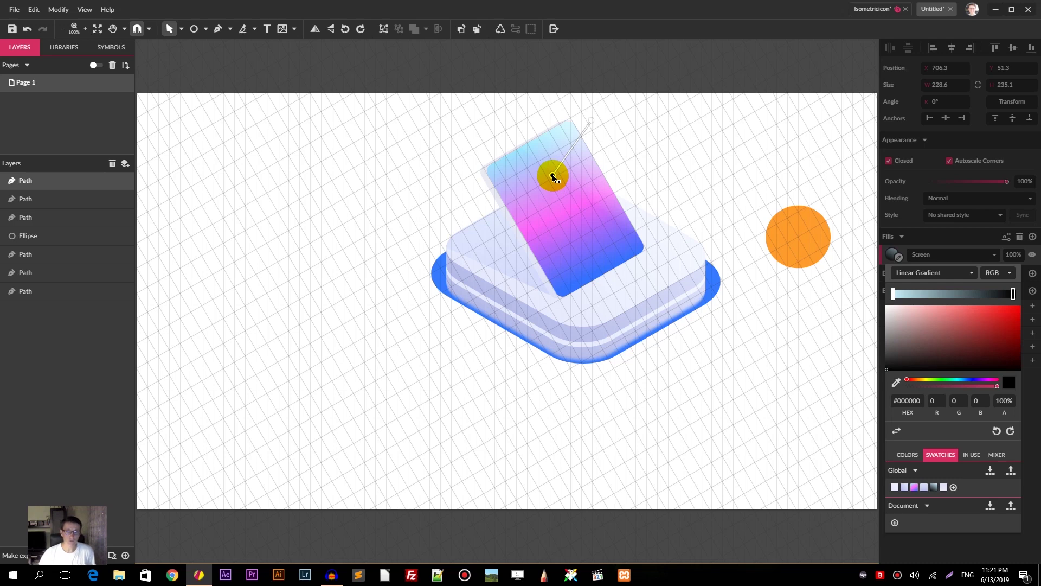
left_click(656, 141)
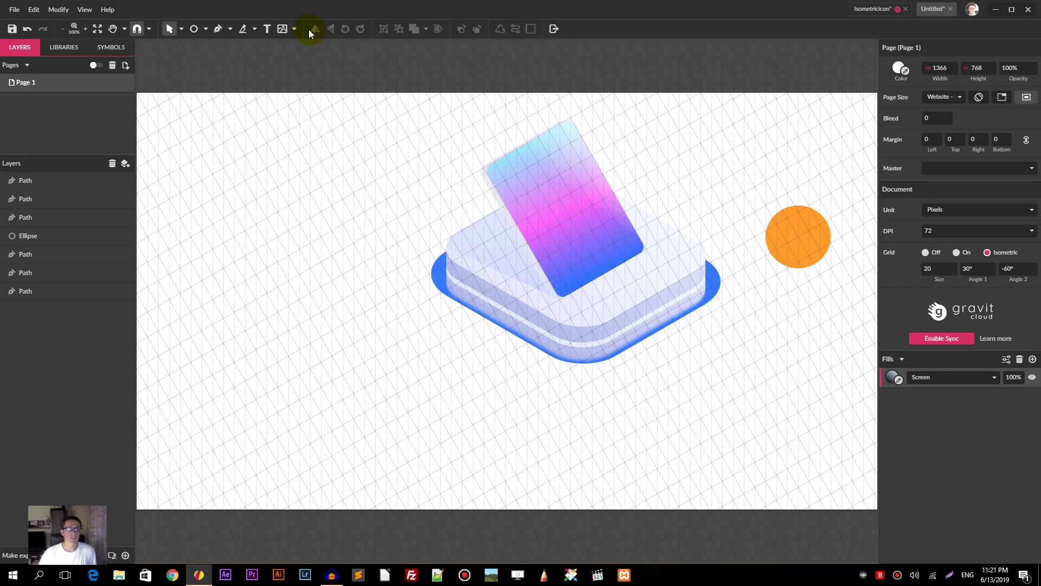
Start the paper plane outline with the Pen tool, placing its first points on the tablet
left_click(216, 31)
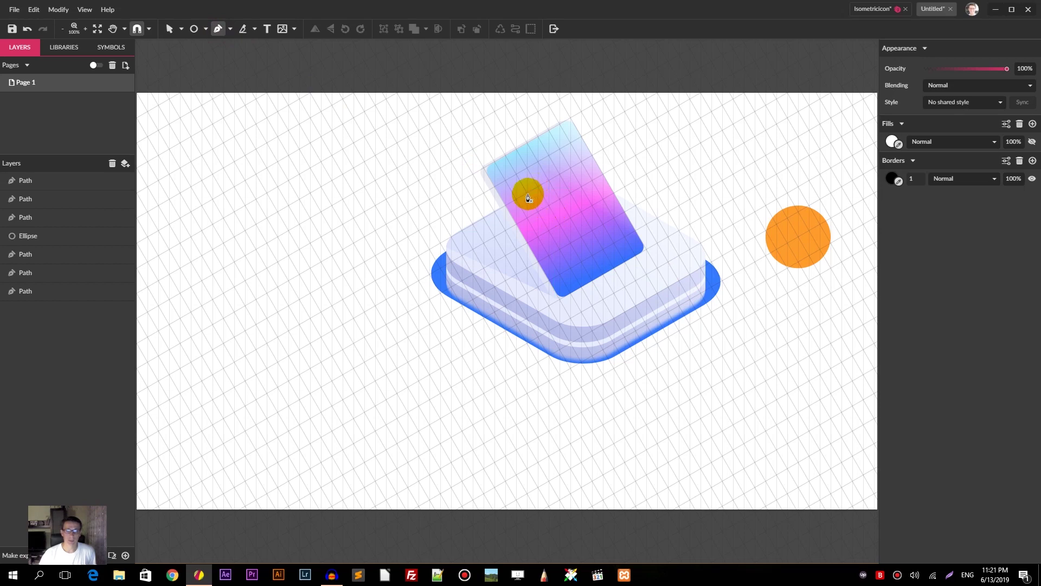
left_click(529, 196)
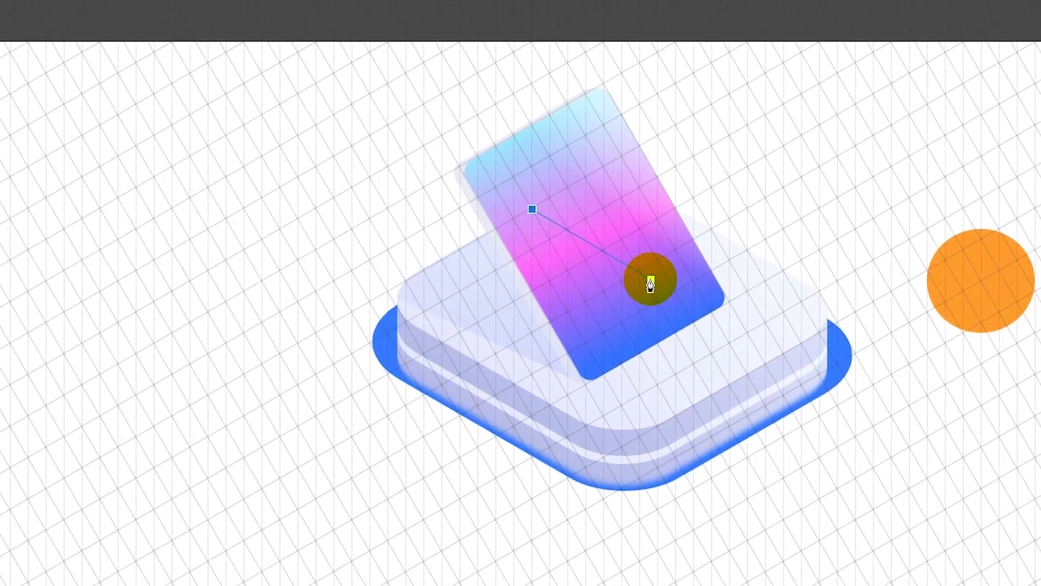
left_click(650, 280)
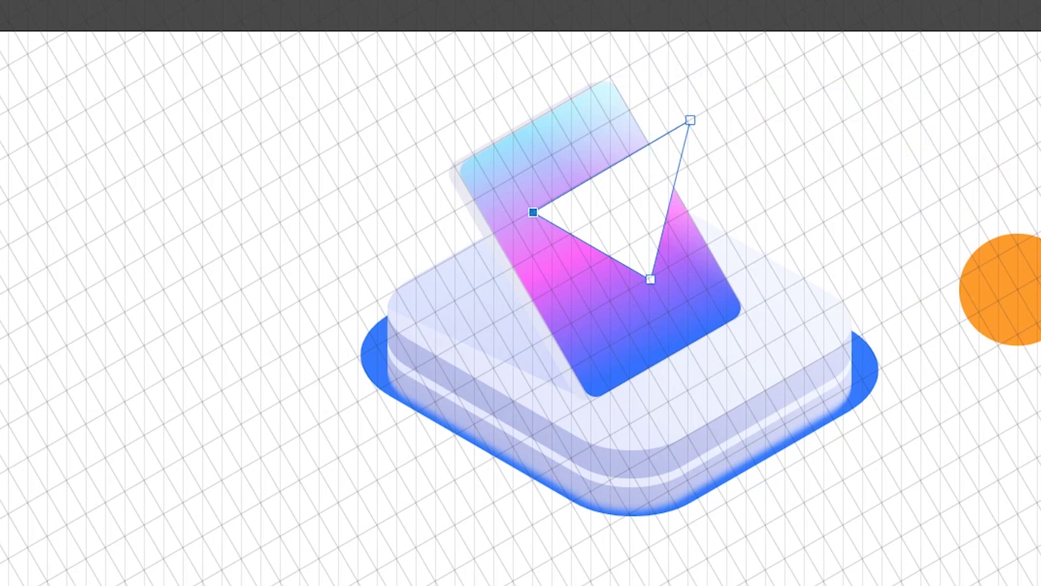
key("n")
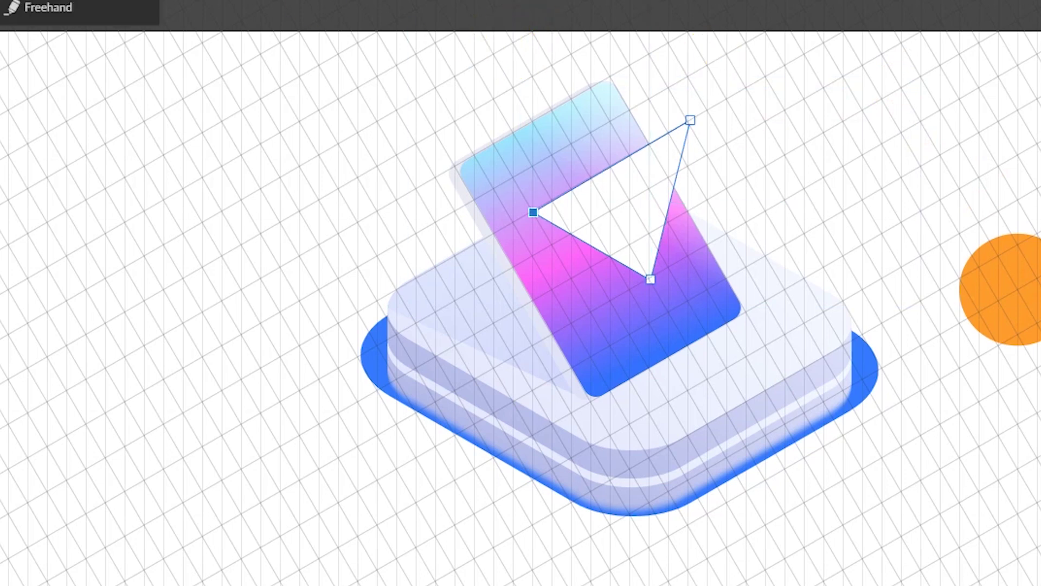
key("p")
Draw the closed fold shape of the paper plane out to its upper-right tip
left_click(569, 234)
left_click(605, 287)
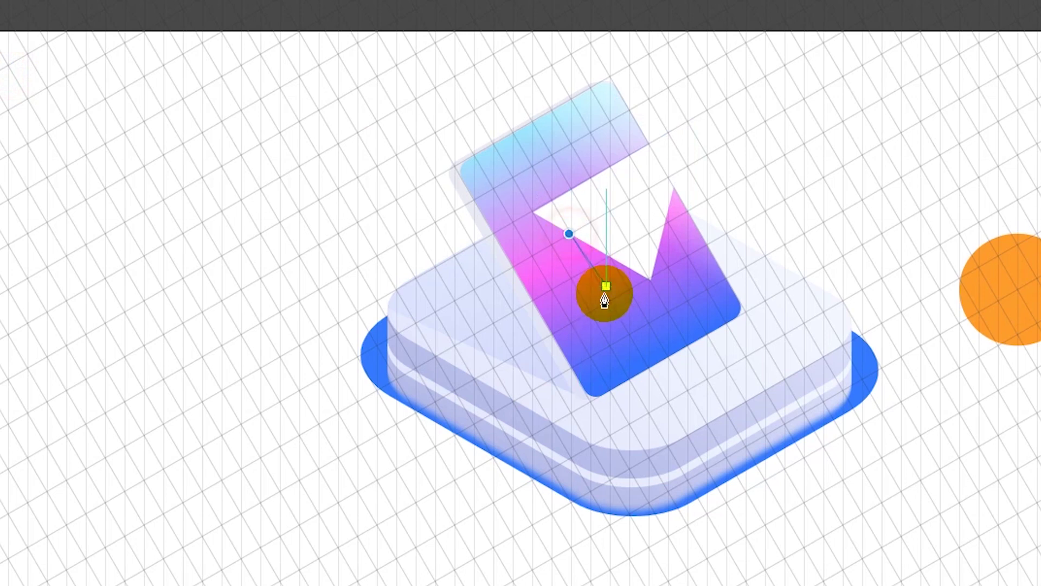
left_click(597, 294)
left_click(610, 257)
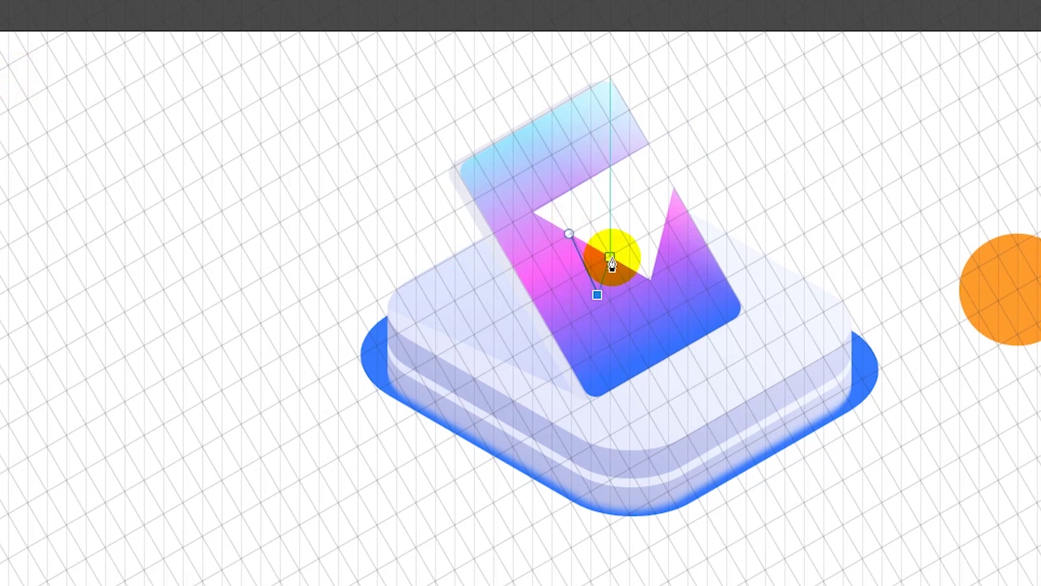
left_click(690, 117)
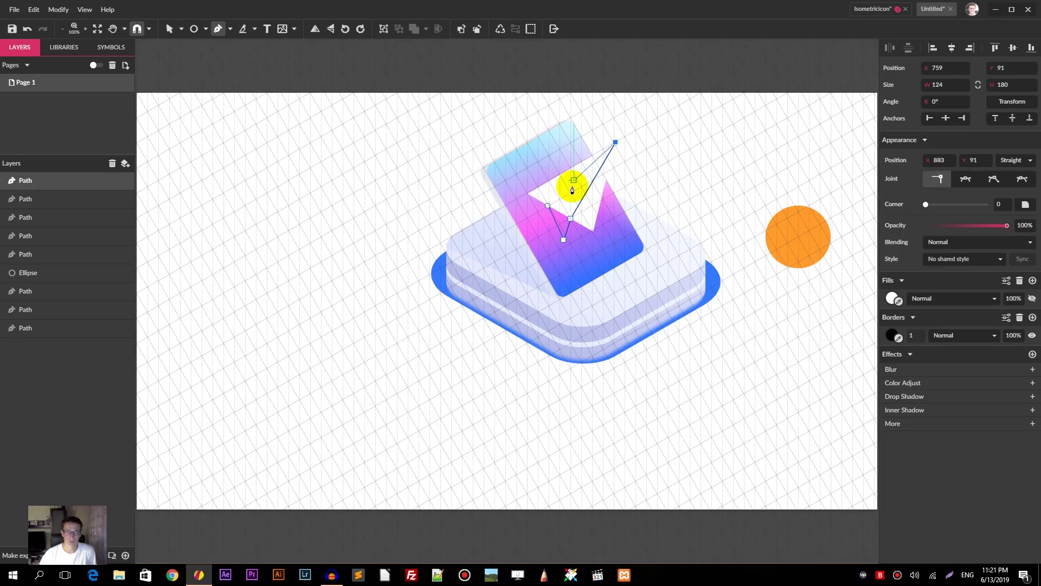
left_click(548, 206)
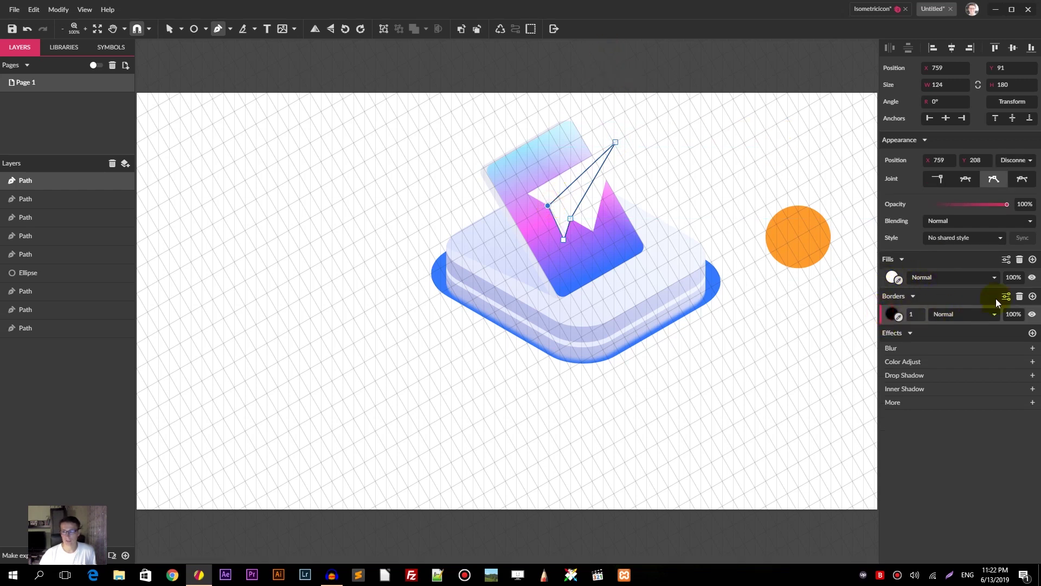
Remove the shape's border and fill it with a linear gradient ending in #EBECF2
left_click(1019, 296)
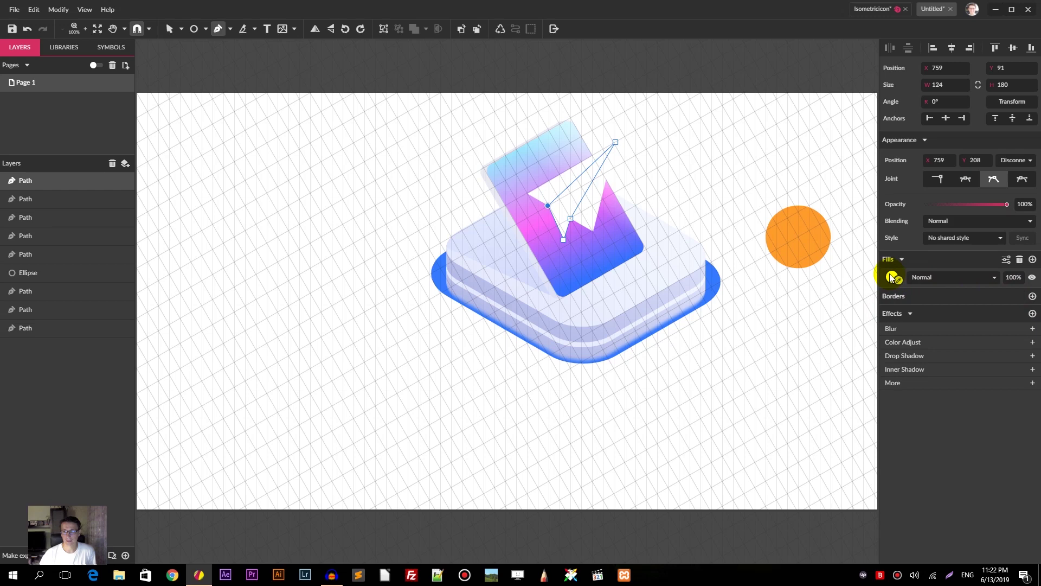
left_click(891, 277)
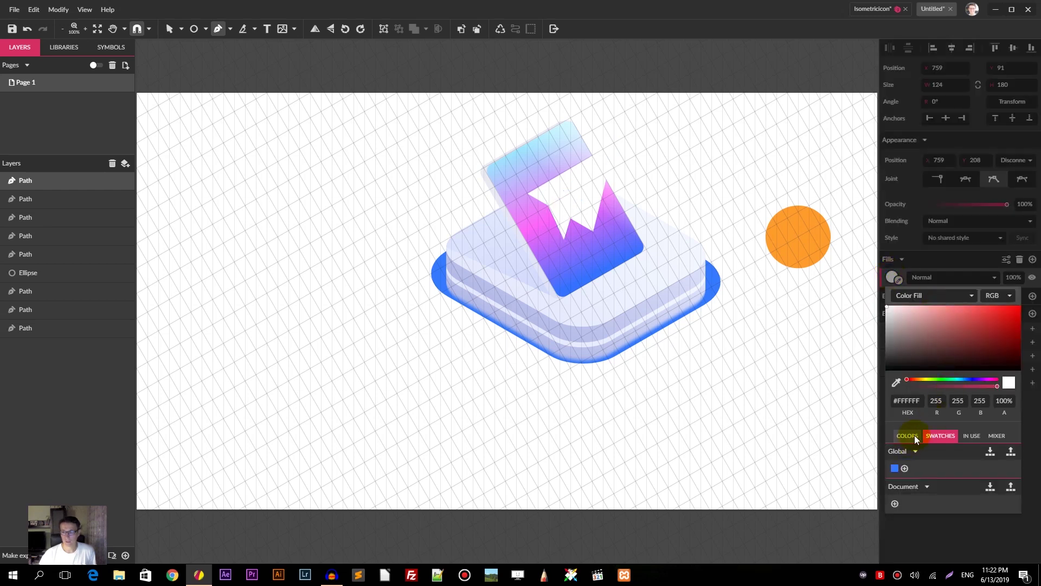
left_click(924, 295)
left_click(919, 328)
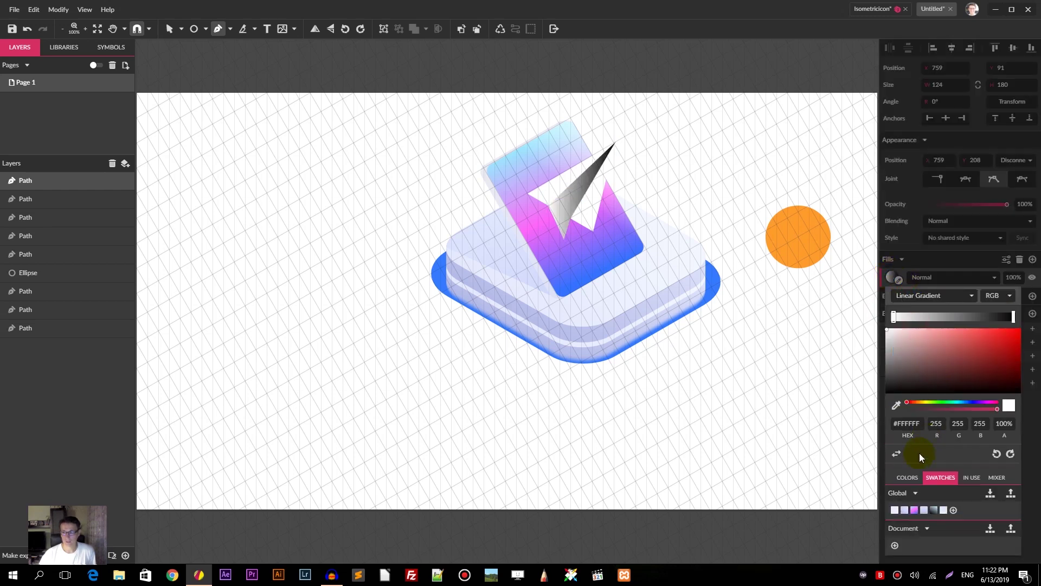
left_click(943, 509)
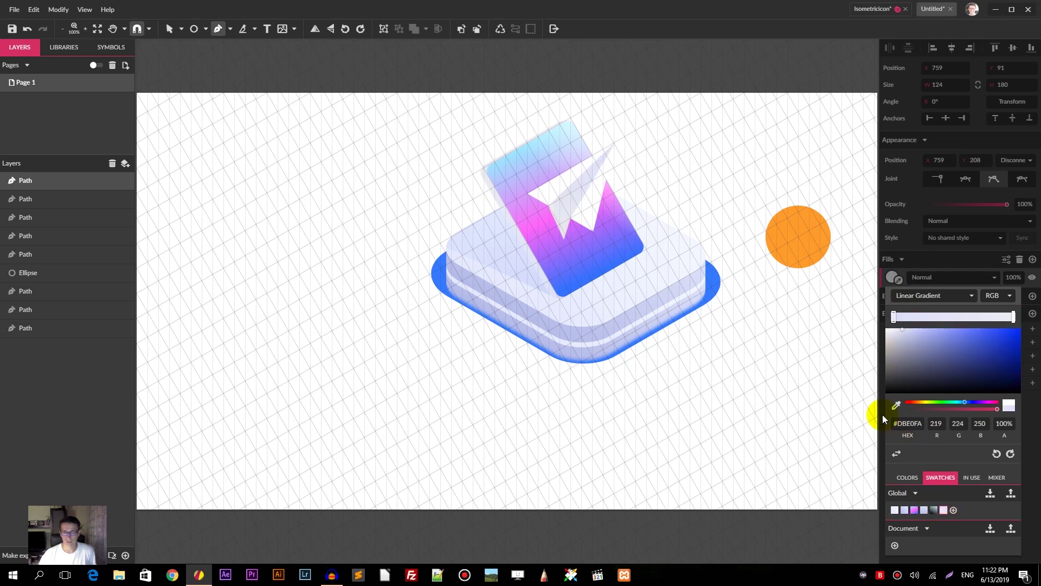
left_click(920, 427)
type("EBECF2")
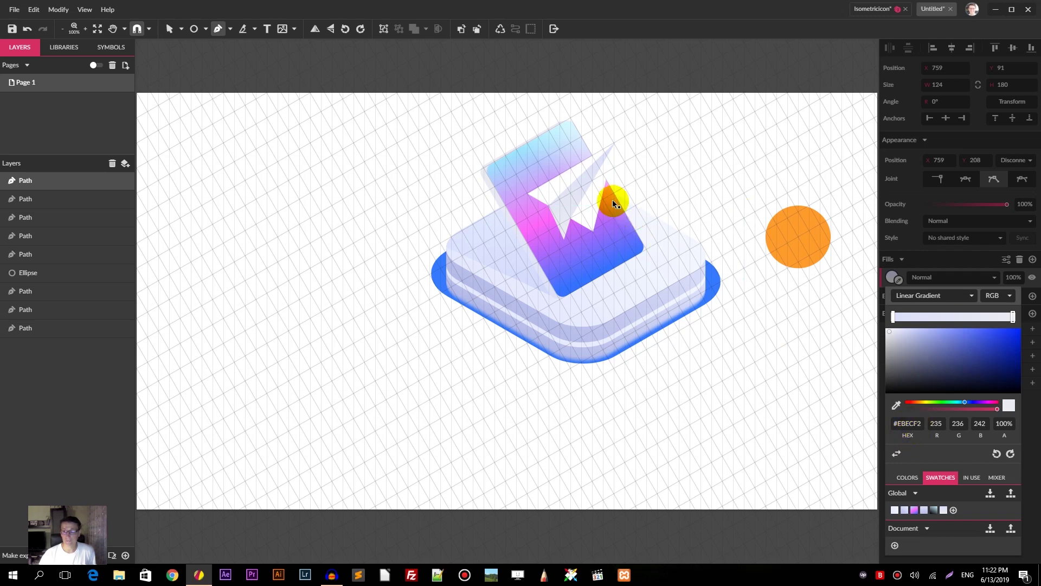
left_click(581, 191)
Reposition the fold path's gradient so it fades across the plane's wing
left_click(563, 193)
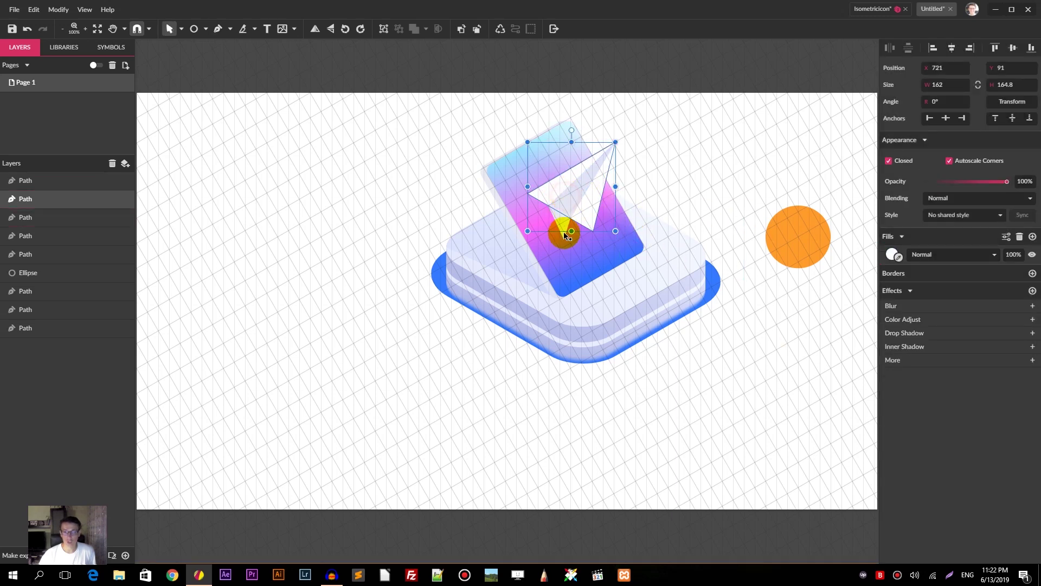
left_click(391, 179)
left_click(559, 205)
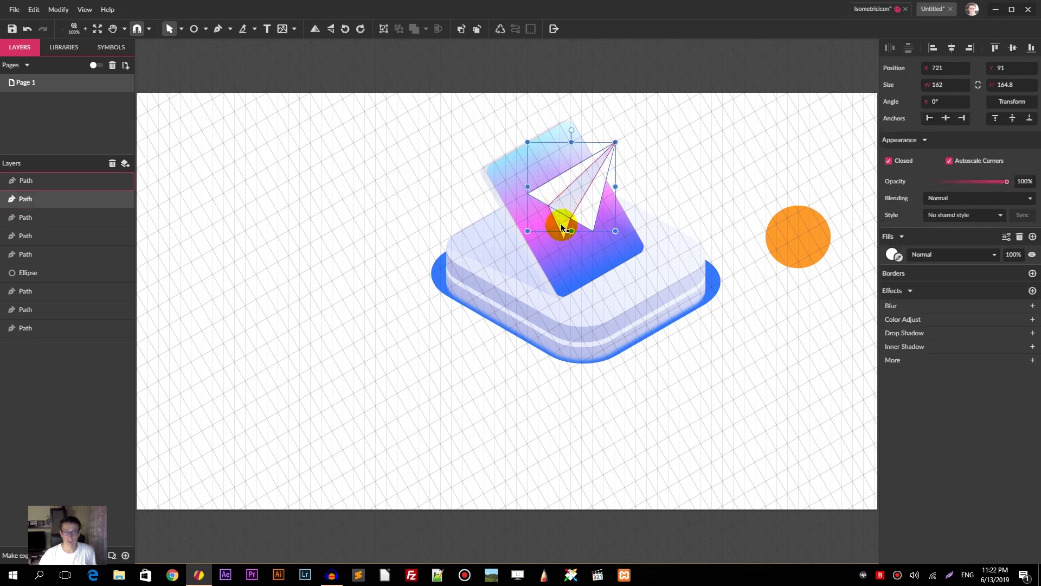
left_click(559, 223)
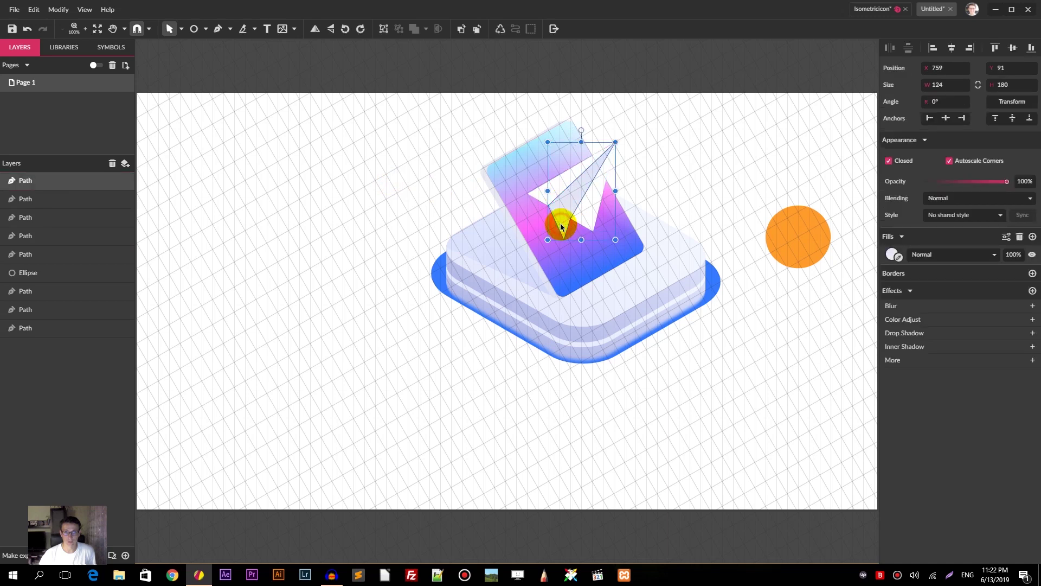
left_click(896, 255)
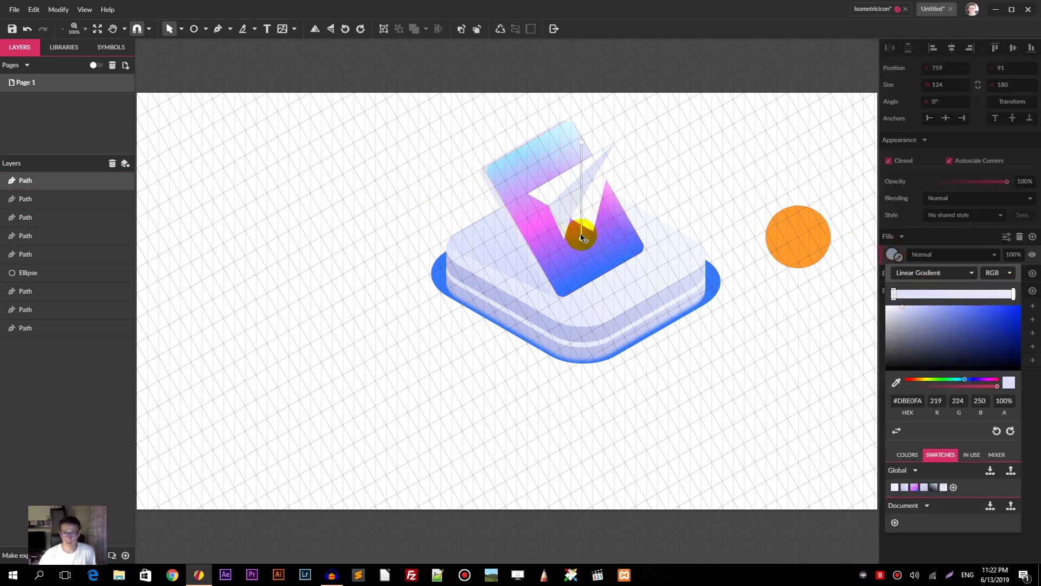
left_click_drag(582, 140, 596, 167)
key("Escape")
Set the Page panel's Grid to Off to show the icon on plain white
left_click(925, 252)
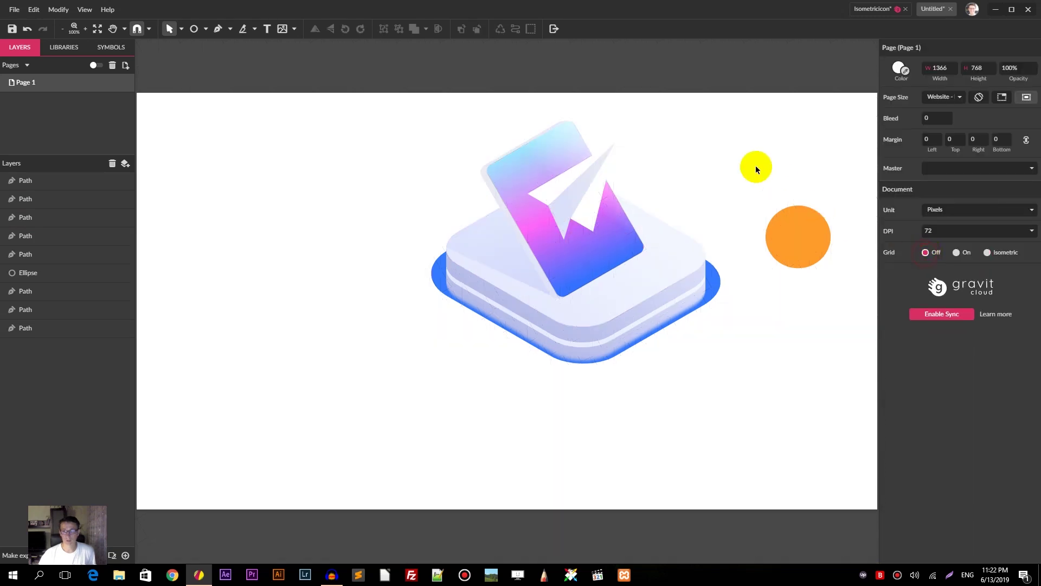